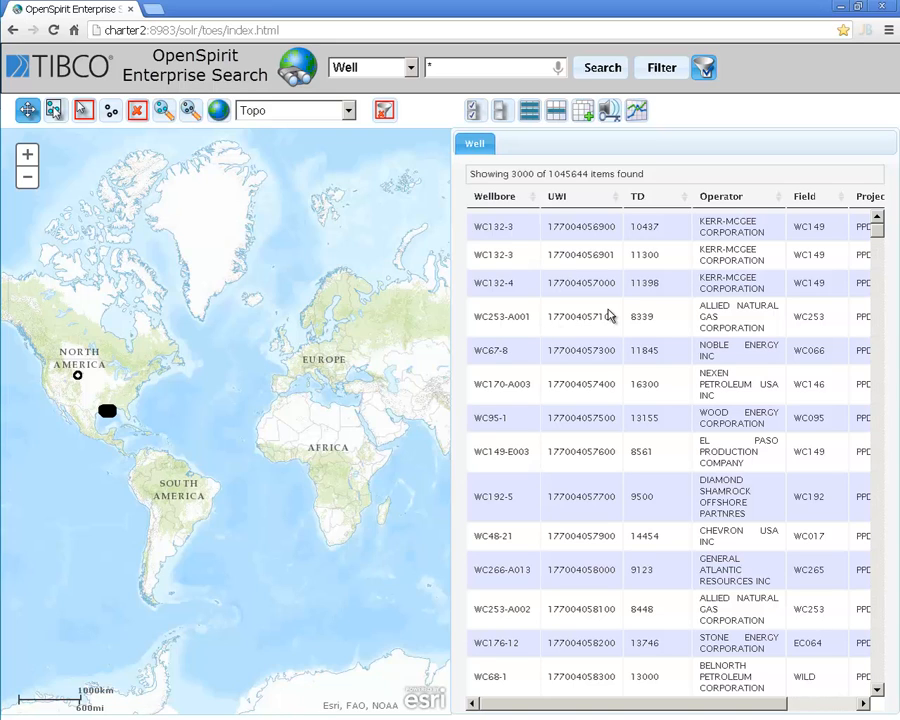
{"action": "left_click", "coordinate": [410, 68]}
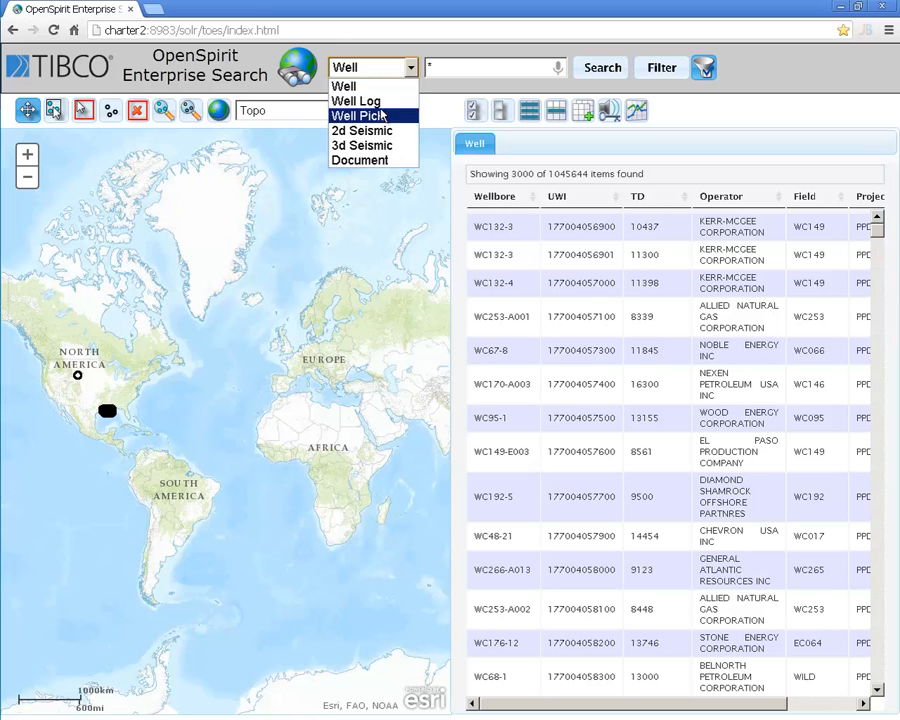
{"action": "left_click", "coordinate": [378, 52]}
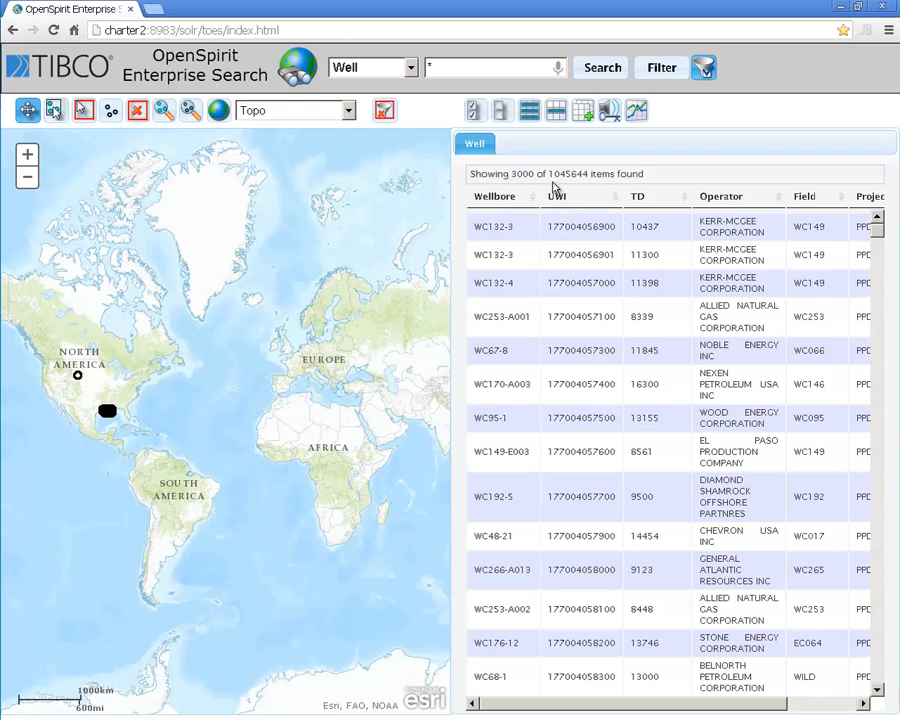
Open the filter dialog for Well items and place it over the map.
{"action": "left_click", "coordinate": [661, 70]}
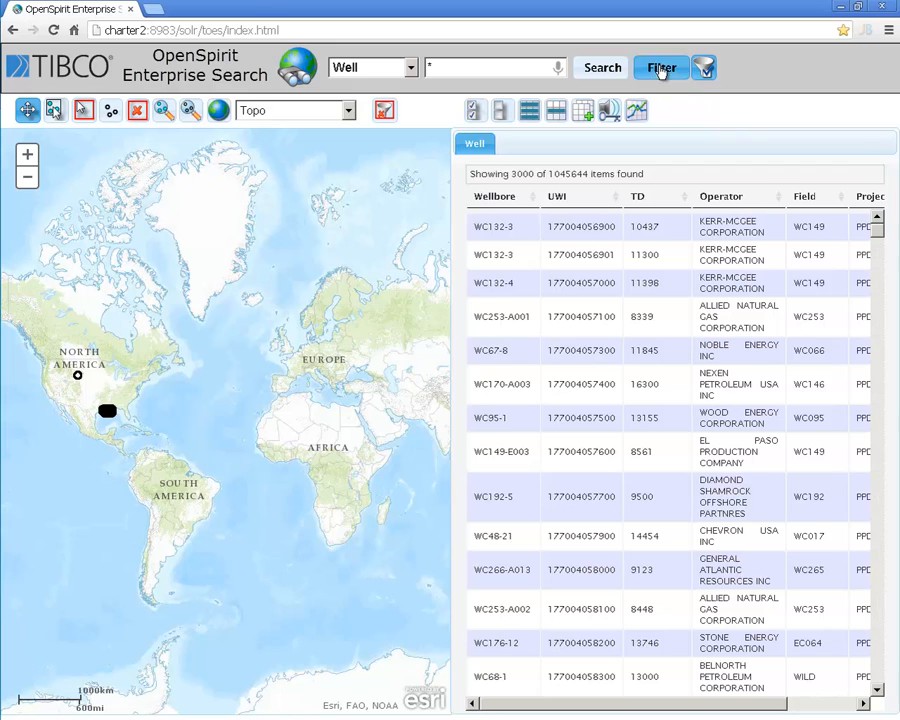
{"action": "left_click_drag", "start_coordinate": [397, 220], "coordinate": [200, 204]}
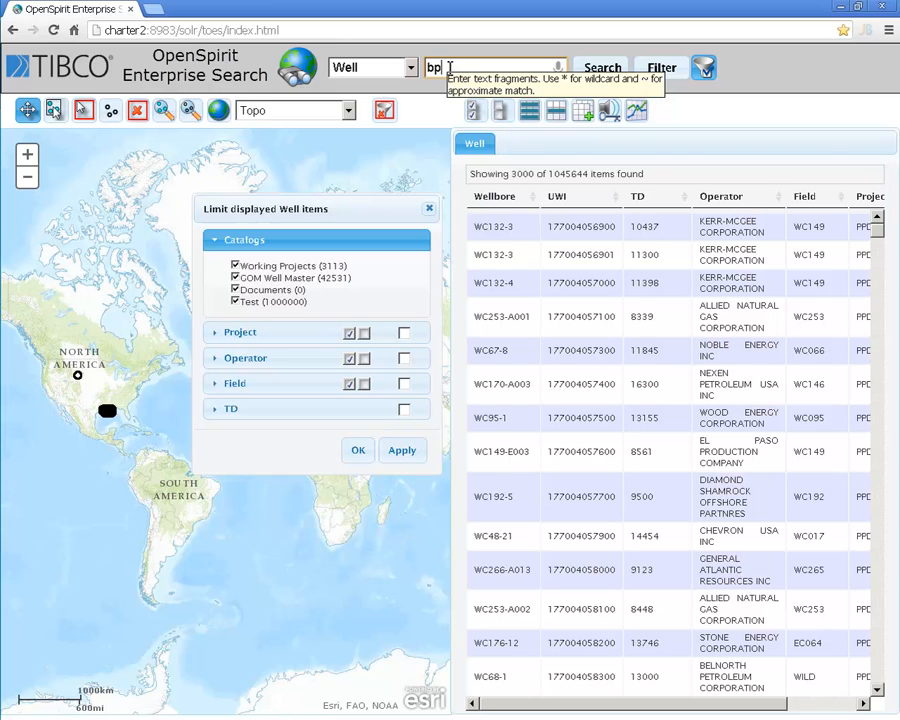
Search the wells for "bp" and fit the map to the displayed data.
{"action": "key", "text": "Return"}
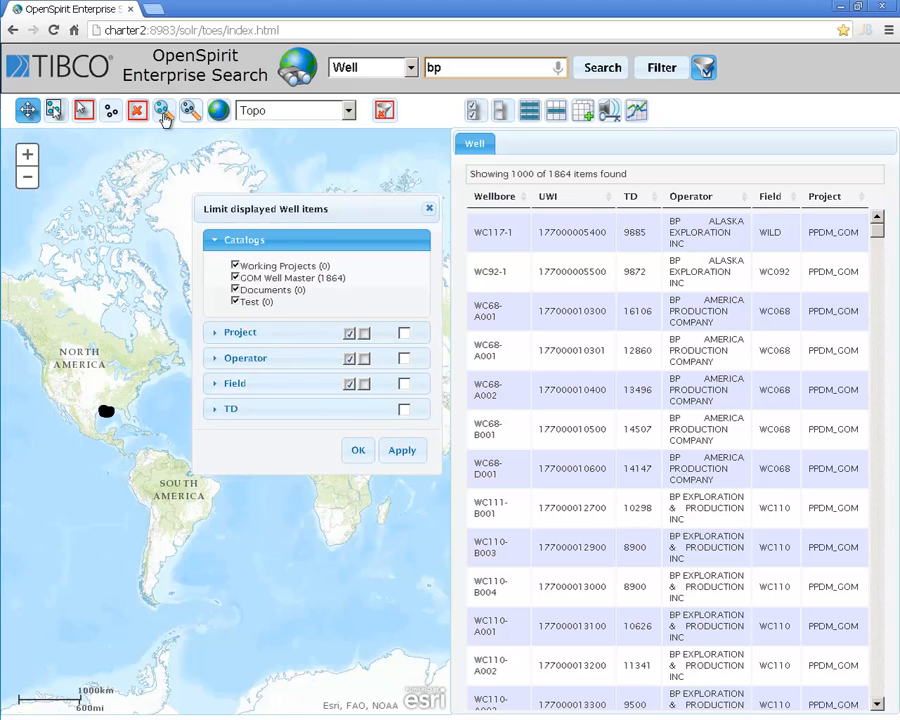
{"action": "left_click", "coordinate": [191, 110]}
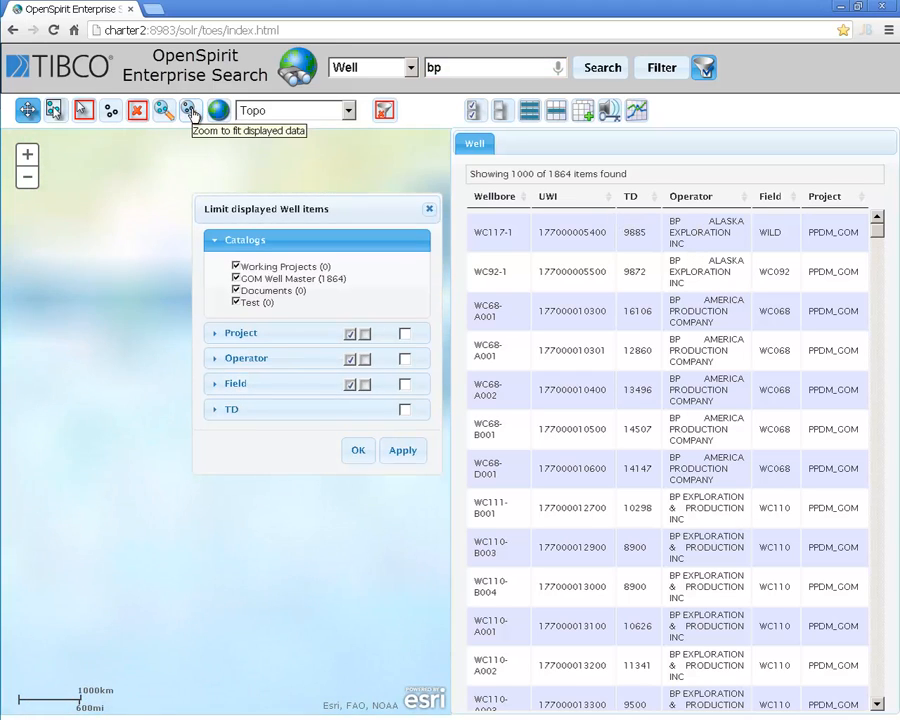
{"action": "left_click_drag", "start_coordinate": [273, 198], "coordinate": [314, 170]}
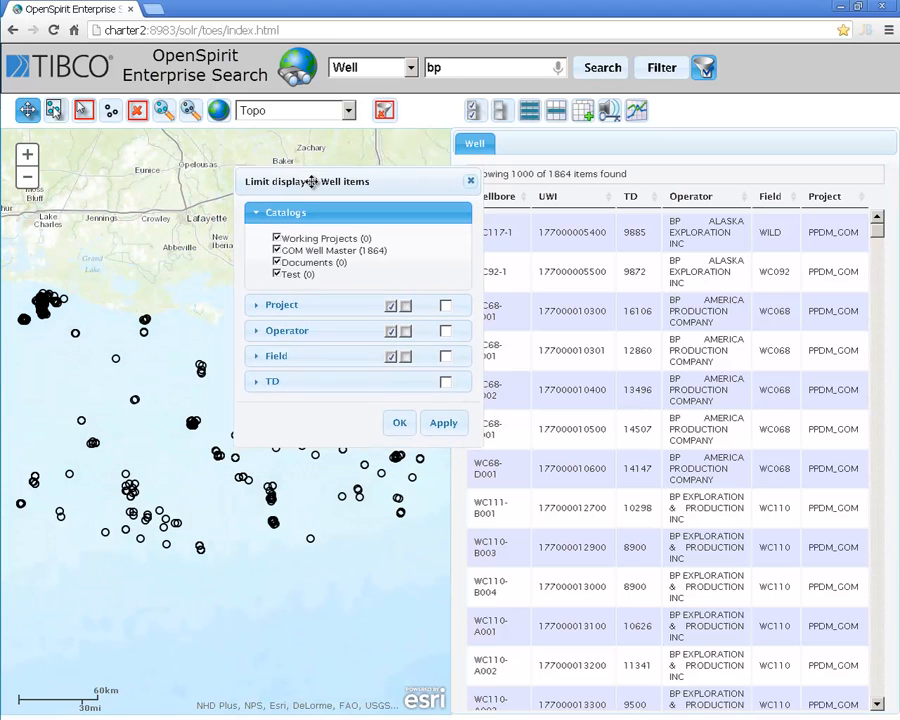
Display the details of well EC187-1 on the map and box-select the group of offshore wells south of it.
{"action": "left_click", "coordinate": [82, 423]}
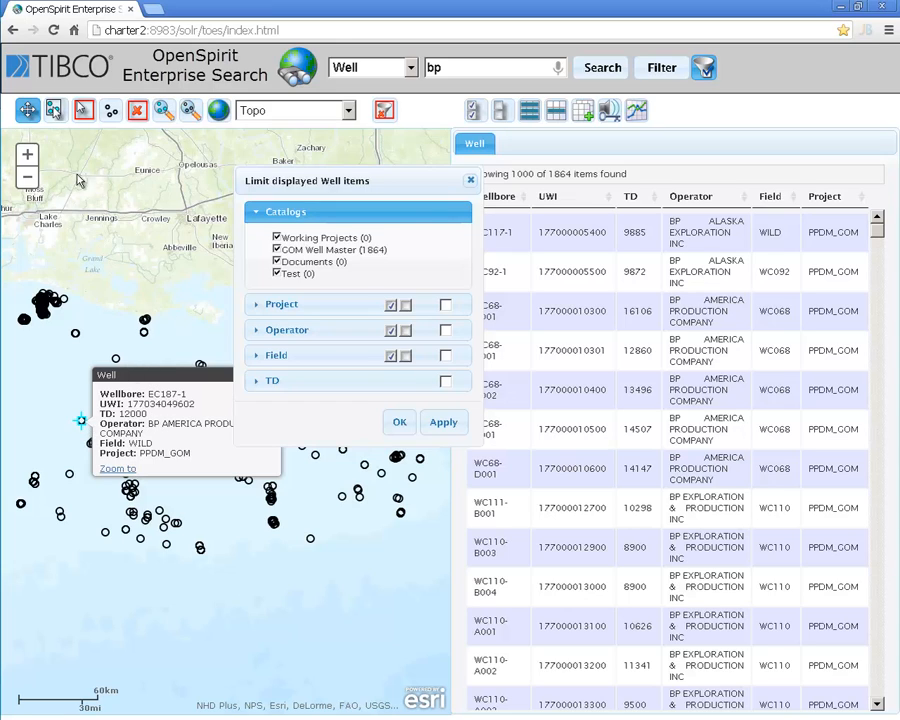
{"action": "left_click", "coordinate": [55, 110]}
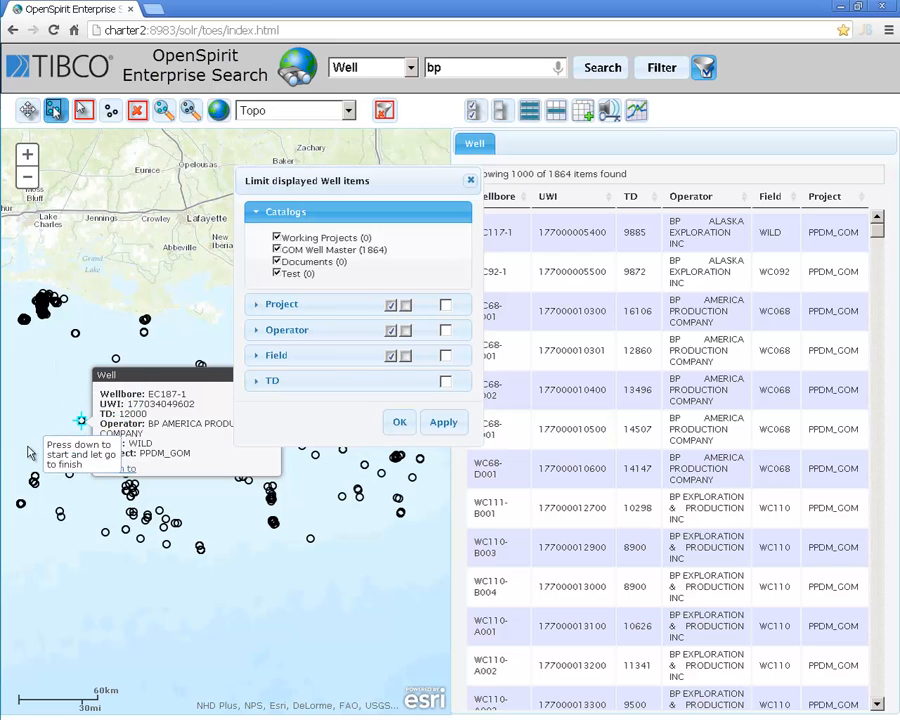
{"action": "left_click_drag", "start_coordinate": [22, 453], "coordinate": [200, 562]}
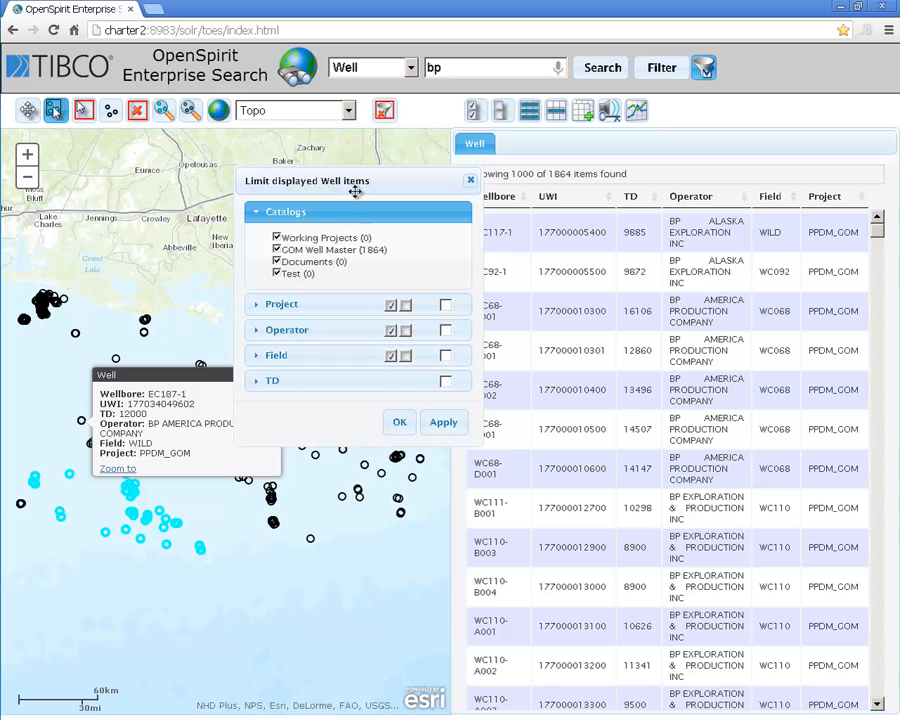
Show only the selected wells in the table, restore the full list and clear the selection.
{"action": "left_click_drag", "start_coordinate": [353, 181], "coordinate": [226, 153]}
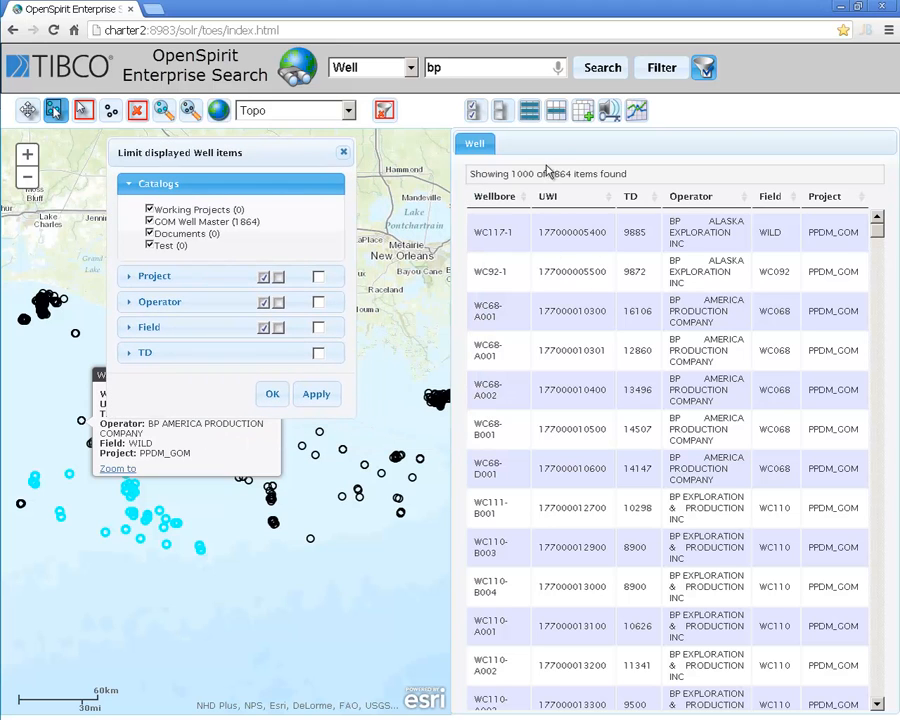
{"action": "left_click", "coordinate": [553, 112]}
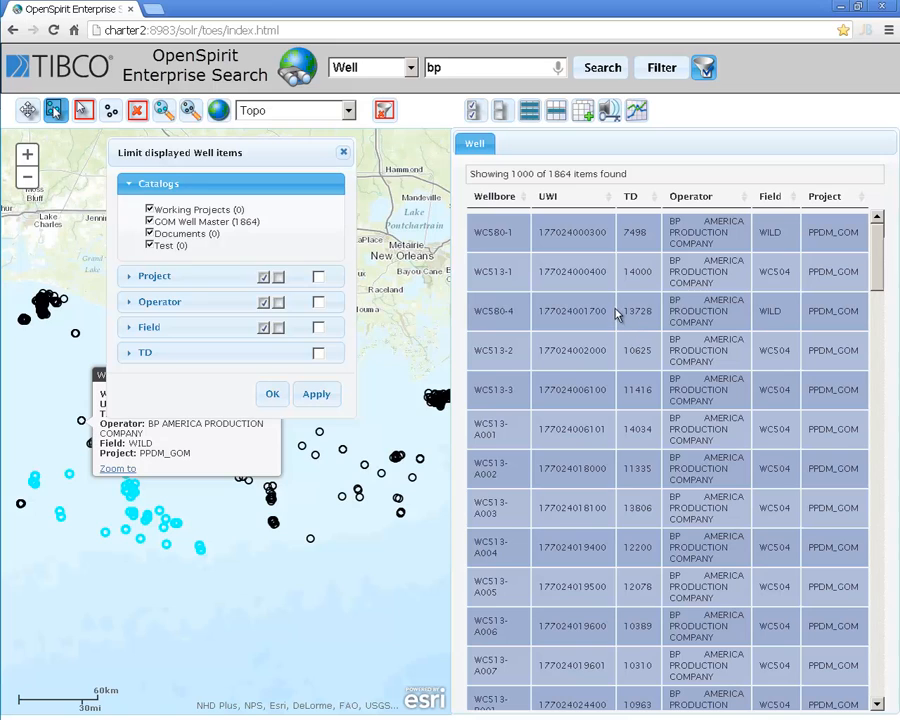
{"action": "left_click", "coordinate": [554, 108]}
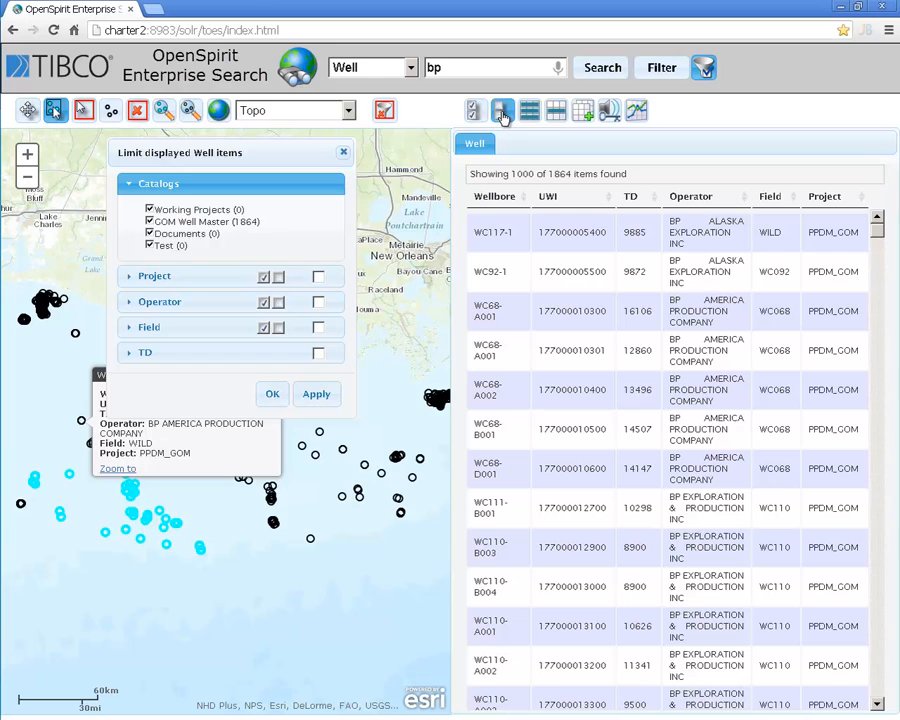
{"action": "left_click", "coordinate": [495, 112]}
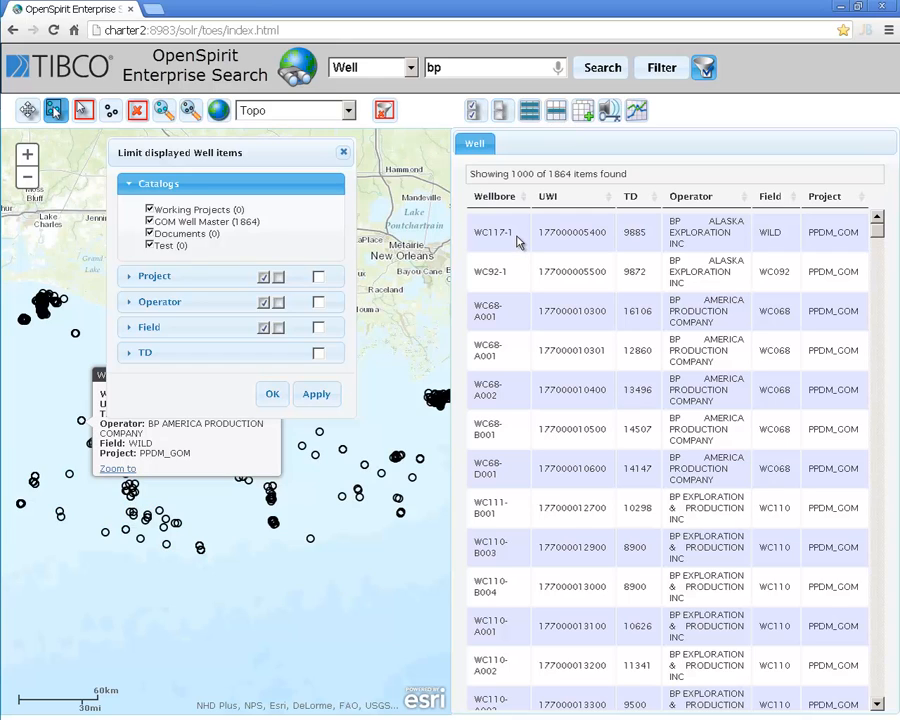
Sort the well table by Wellbore in ascending order and select the three EC187-1 rows, closing the well details on the map.
{"action": "left_click", "coordinate": [506, 199]}
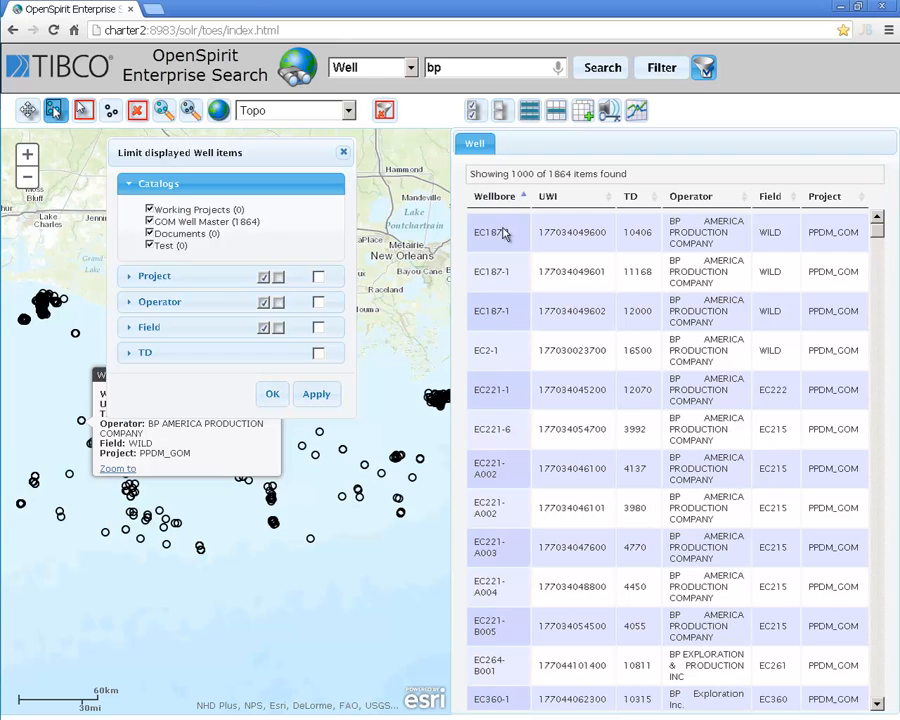
{"action": "left_click", "coordinate": [505, 231], "text": "ctrl"}
{"action": "left_click", "coordinate": [502, 271], "text": "ctrl"}
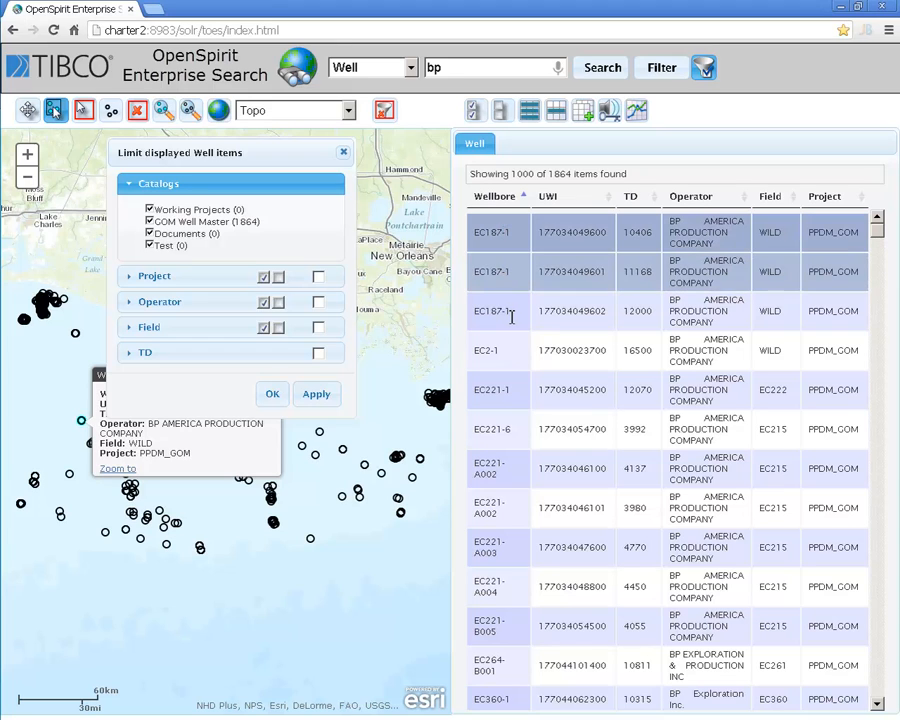
{"action": "left_click", "coordinate": [511, 316], "text": "ctrl"}
{"action": "left_click_drag", "start_coordinate": [230, 152], "coordinate": [544, 163]}
{"action": "left_click", "coordinate": [275, 374]}
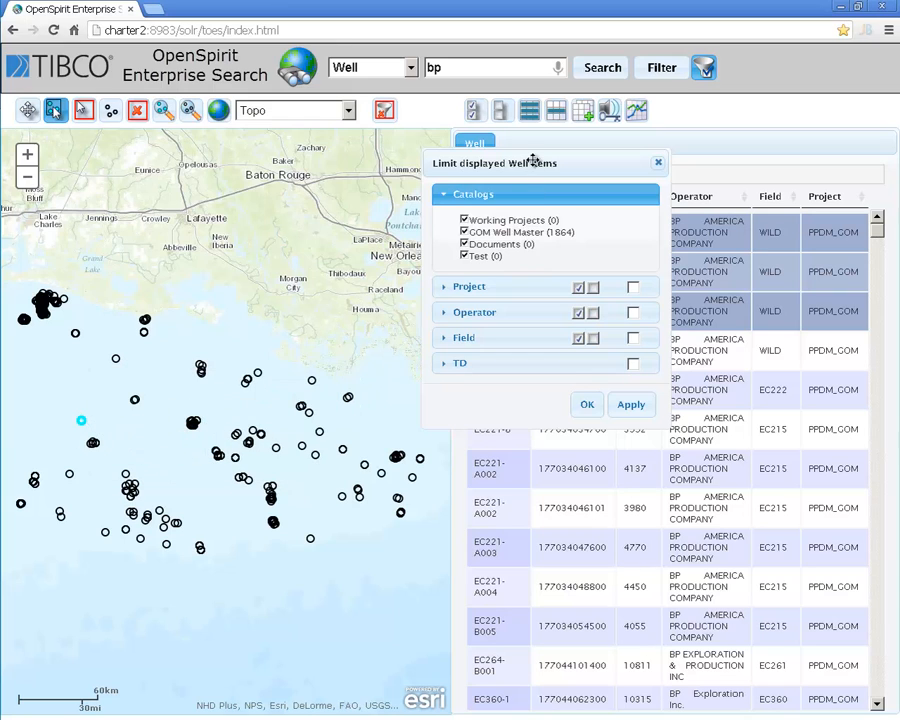
Replace the search text with "Exxon" by voice input and run the well search.
{"action": "left_click_drag", "start_coordinate": [527, 160], "coordinate": [342, 156]}
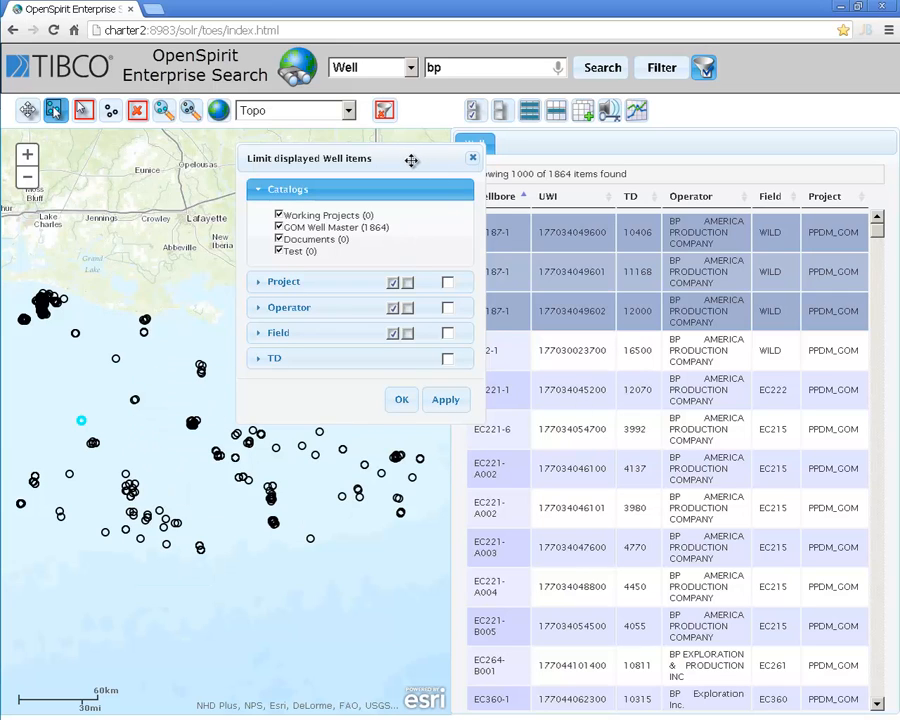
{"action": "left_click_drag", "start_coordinate": [408, 158], "coordinate": [436, 139]}
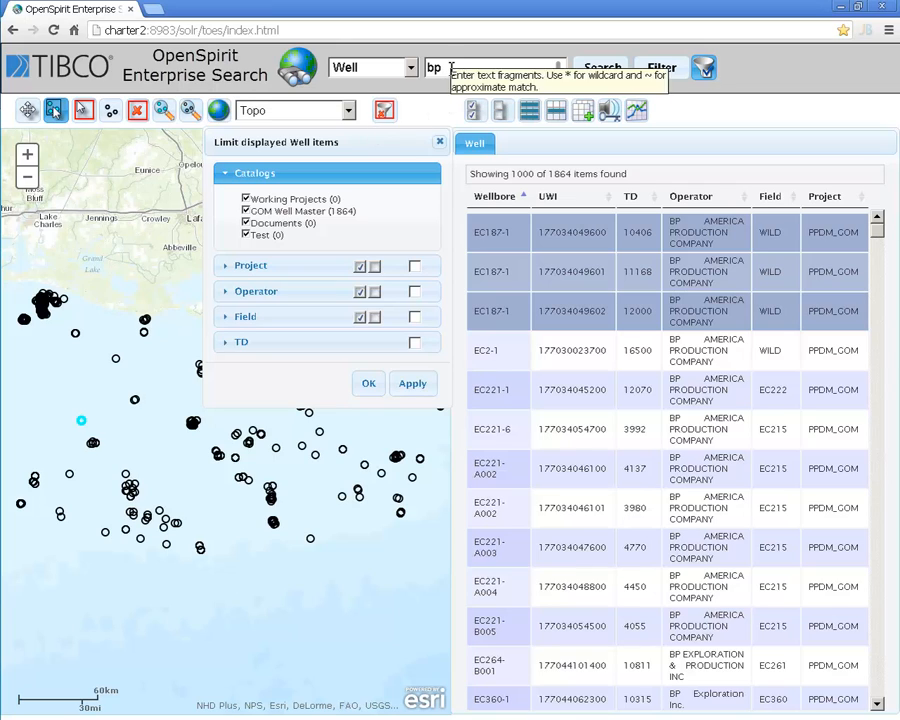
{"action": "left_click_drag", "start_coordinate": [458, 67], "coordinate": [427, 67]}
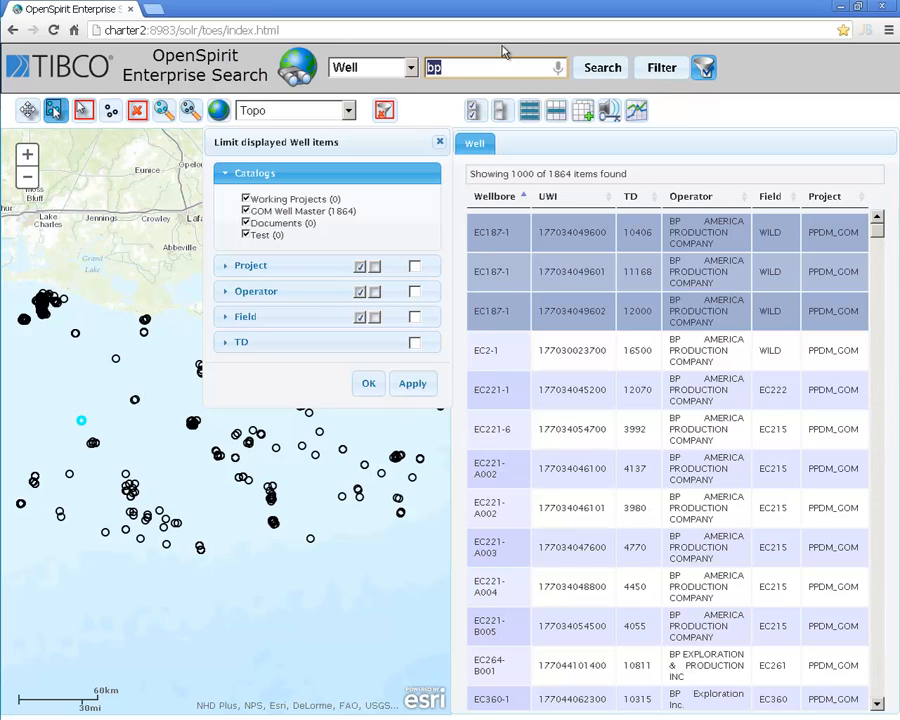
{"action": "left_click", "coordinate": [558, 68]}
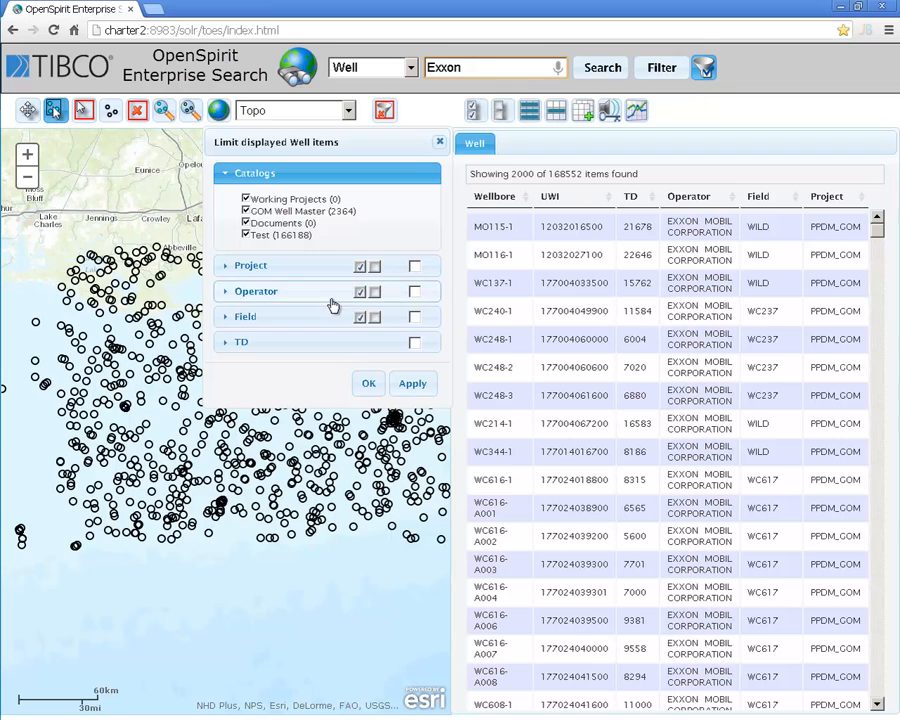
Limit the displayed wells to a TD range of 18935 to 33220 and apply the filter.
{"action": "left_click", "coordinate": [237, 342]}
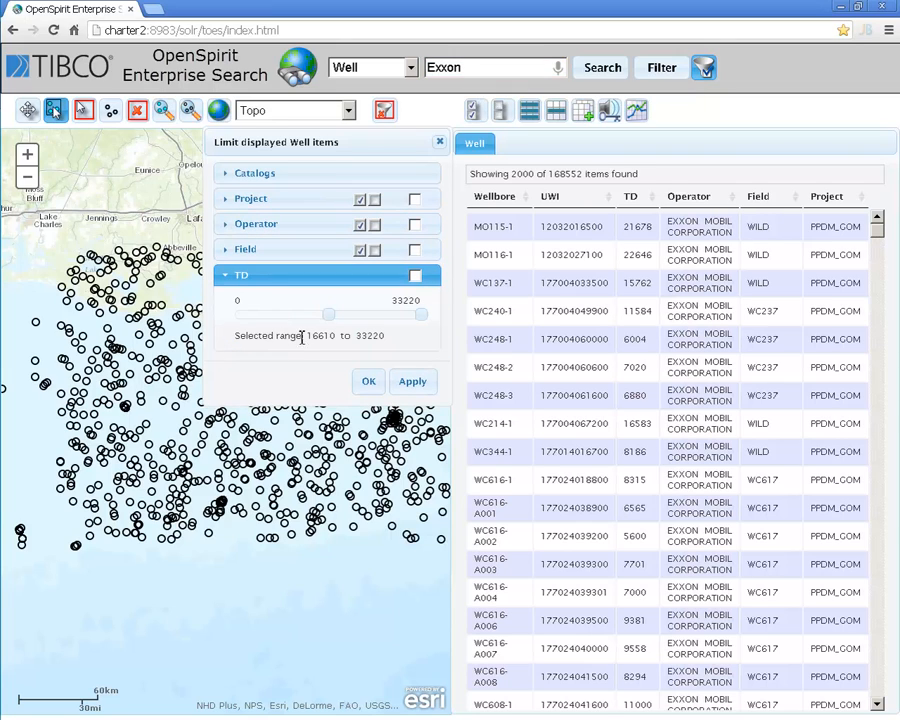
{"action": "mouse_move", "coordinate": [329, 315]}
{"action": "left_mouse_down"}
{"action": "mouse_move", "coordinate": [278, 320]}
{"action": "mouse_move", "coordinate": [341, 318]}
{"action": "left_mouse_up"}
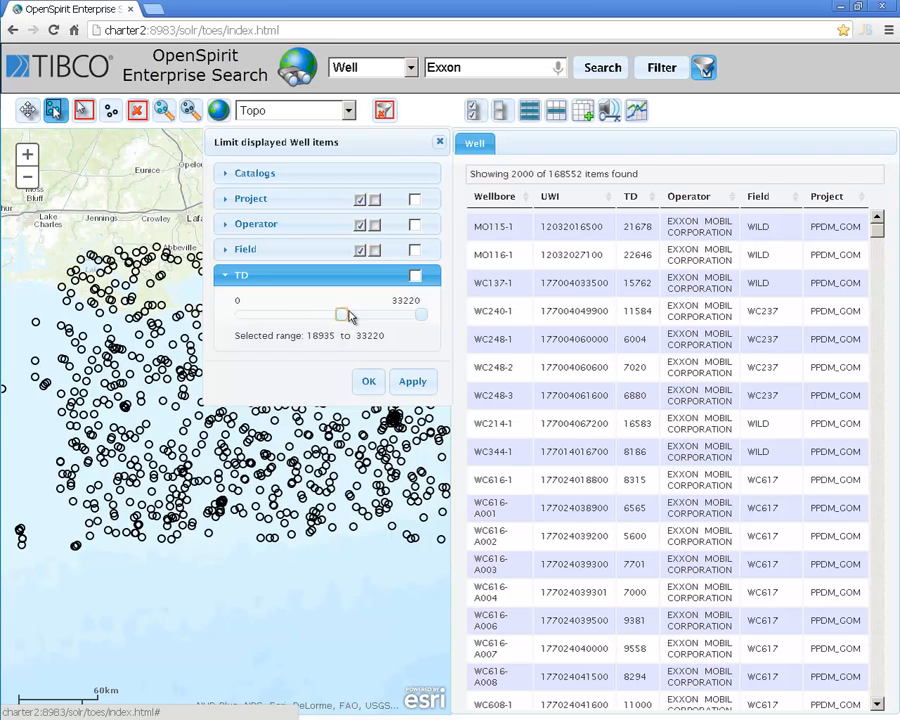
{"action": "left_click", "coordinate": [415, 275]}
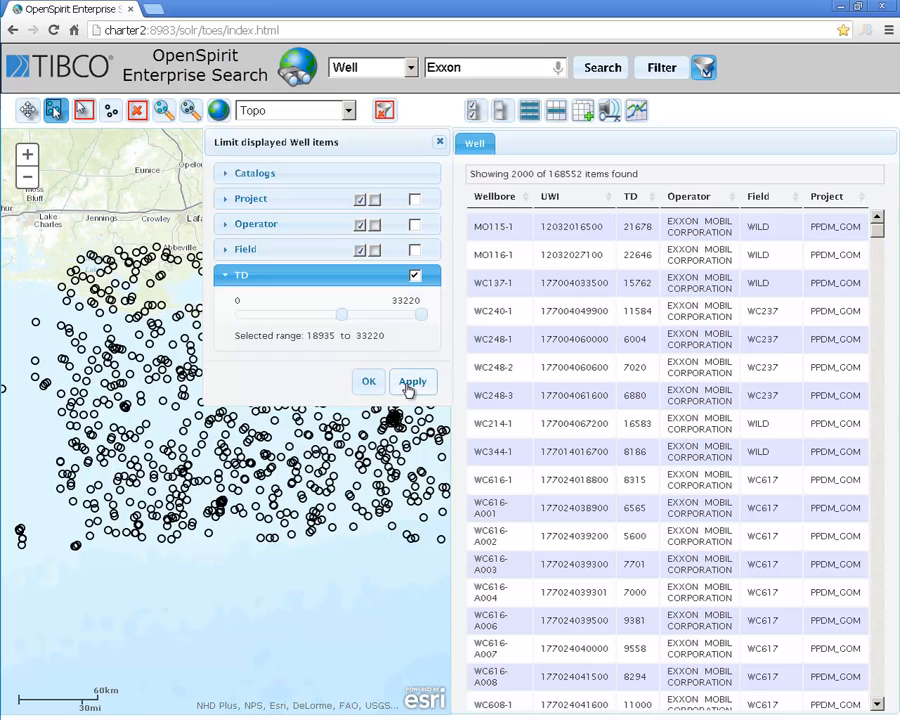
{"action": "left_click", "coordinate": [408, 386]}
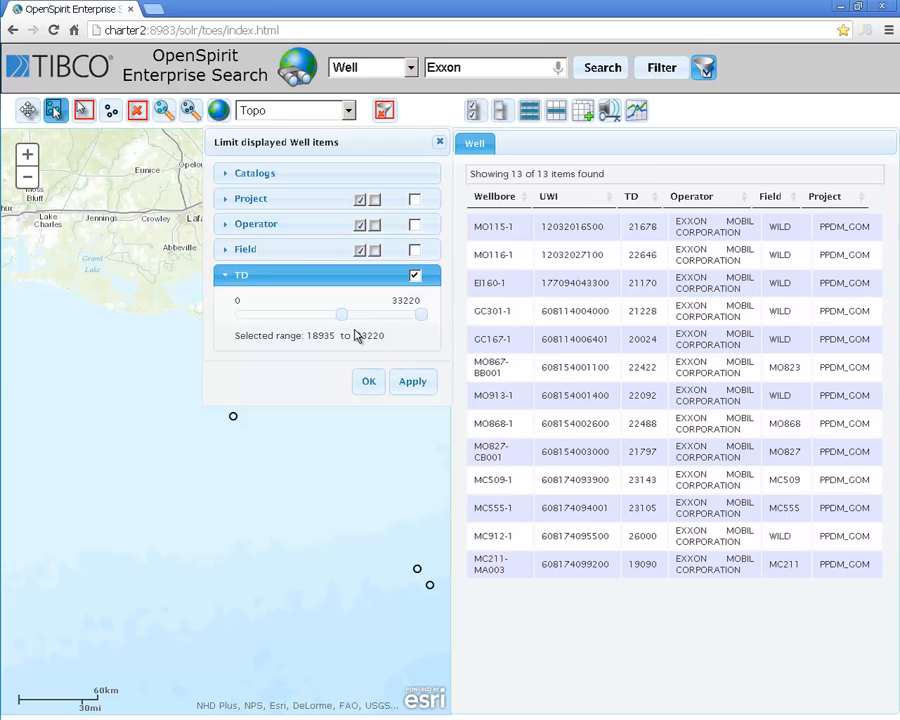
Turn off the TD filter in the well filter dialog.
{"action": "left_click", "coordinate": [229, 278]}
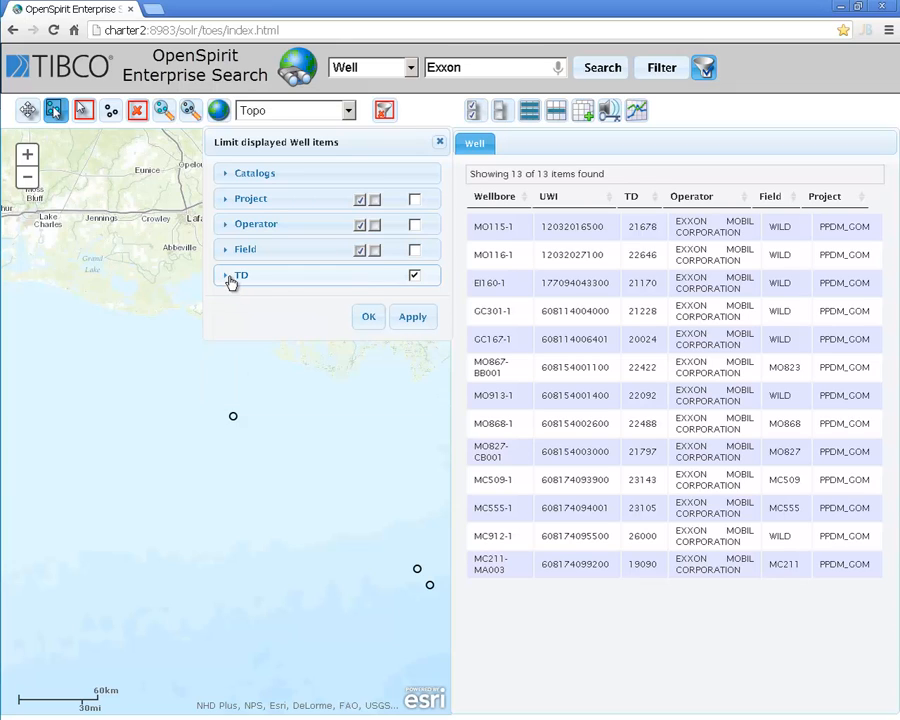
{"action": "left_click", "coordinate": [229, 279]}
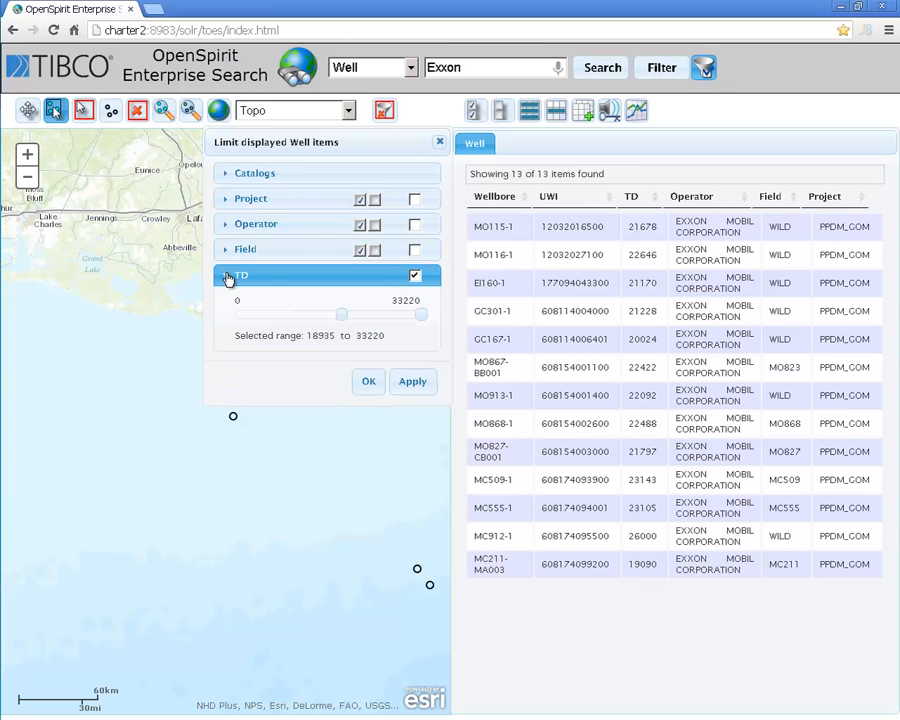
{"action": "left_click", "coordinate": [415, 275]}
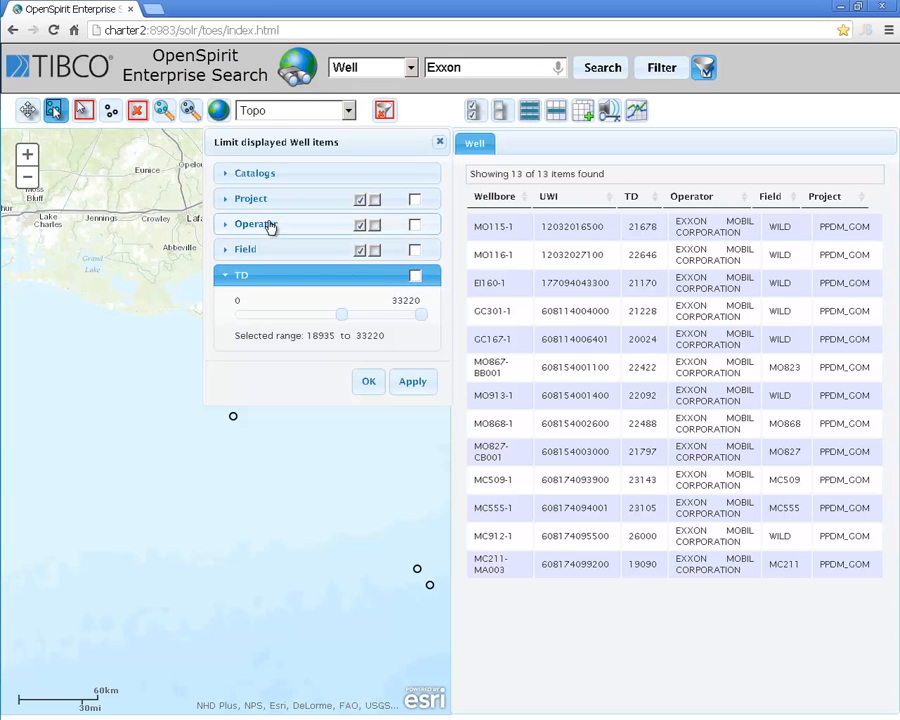
Filter the wells by project so that only TEAPOTDOME_SMALL is included, and accept the filter.
{"action": "left_click", "coordinate": [234, 200]}
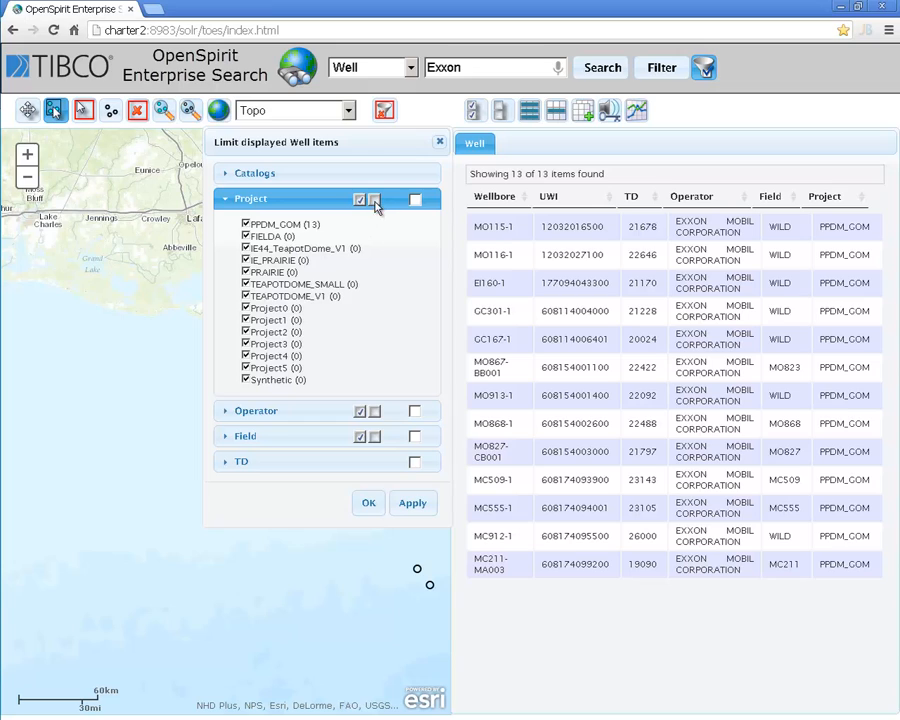
{"action": "left_click", "coordinate": [374, 200]}
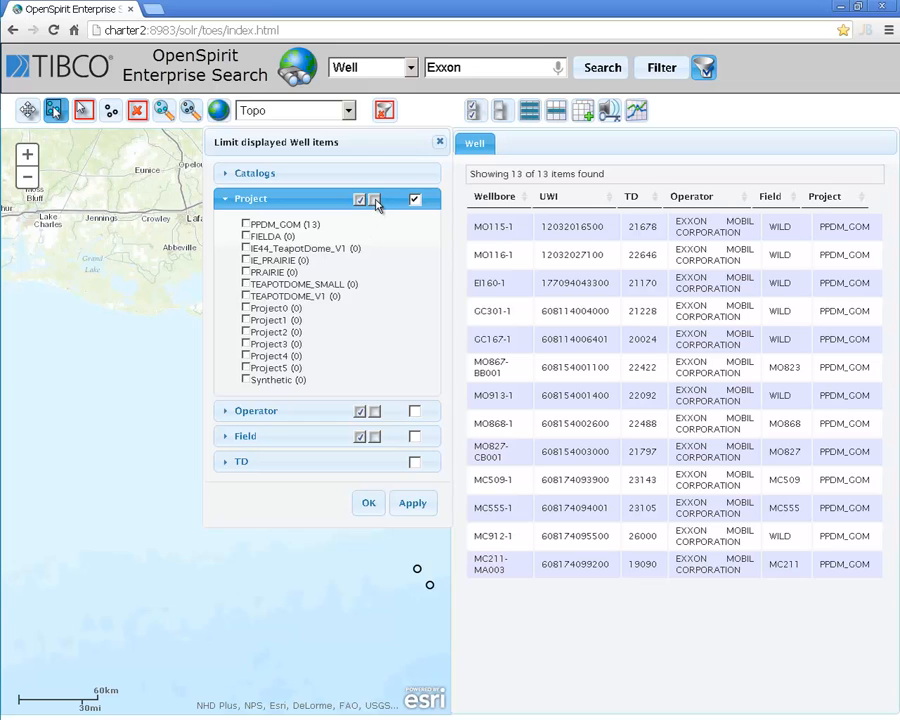
{"action": "left_click", "coordinate": [246, 285]}
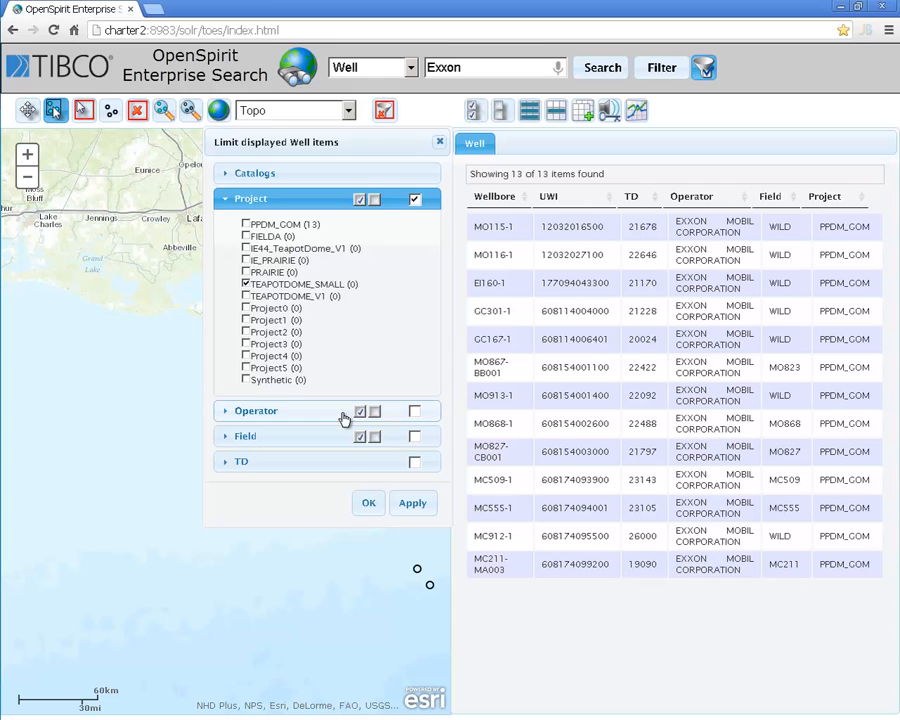
{"action": "left_click", "coordinate": [370, 499]}
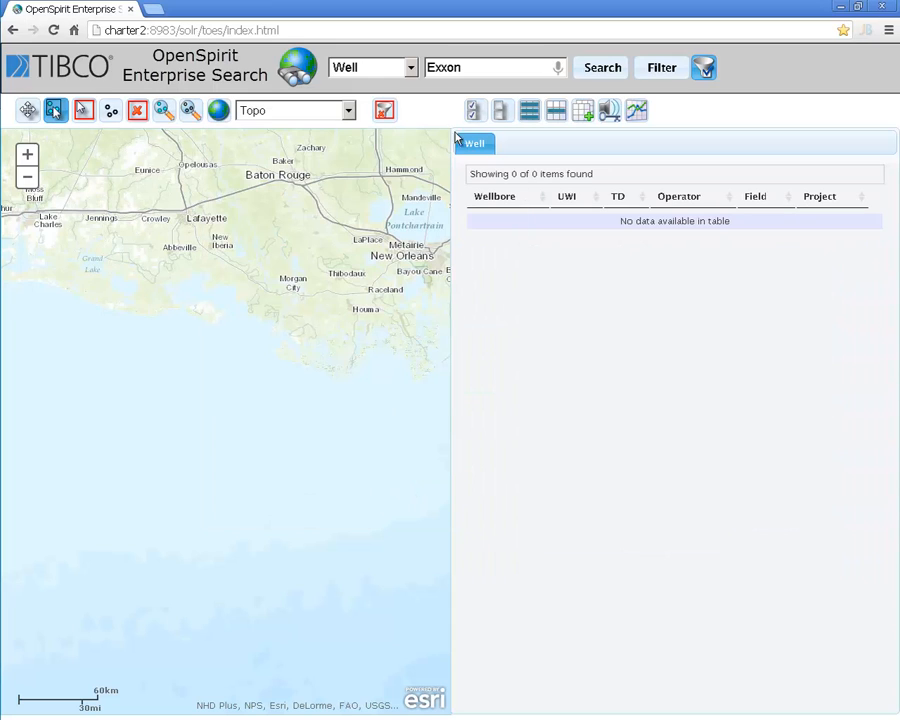
Replace the search text with the wildcard "*", run the search and fit the map to the displayed wells.
{"action": "left_click_drag", "start_coordinate": [469, 68], "coordinate": [413, 68]}
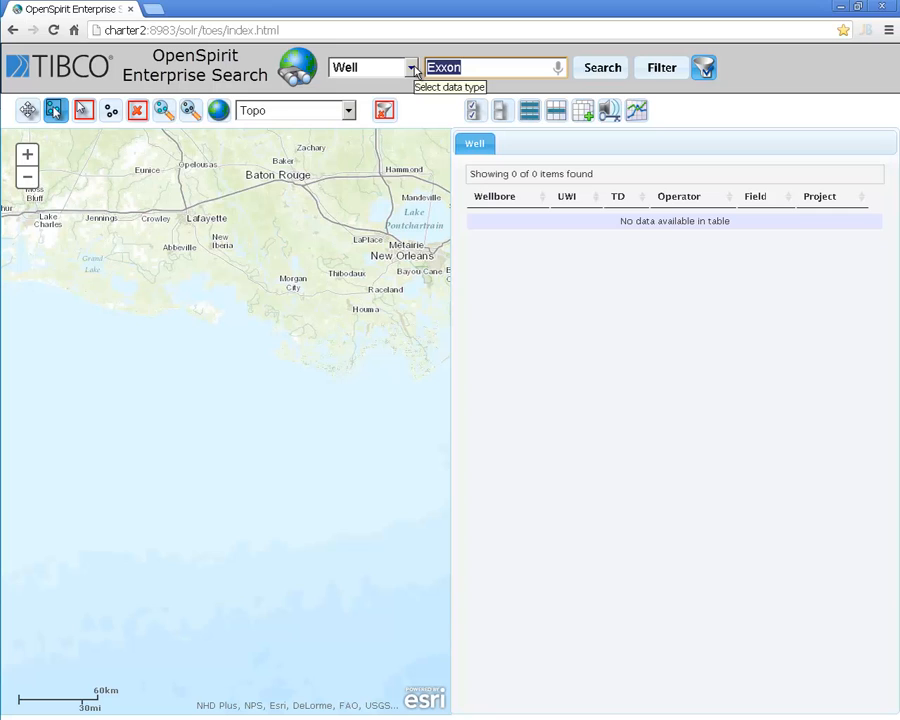
{"action": "key", "text": "BackSpace"}
{"action": "type", "text": "*"}
{"action": "key", "text": "Return"}
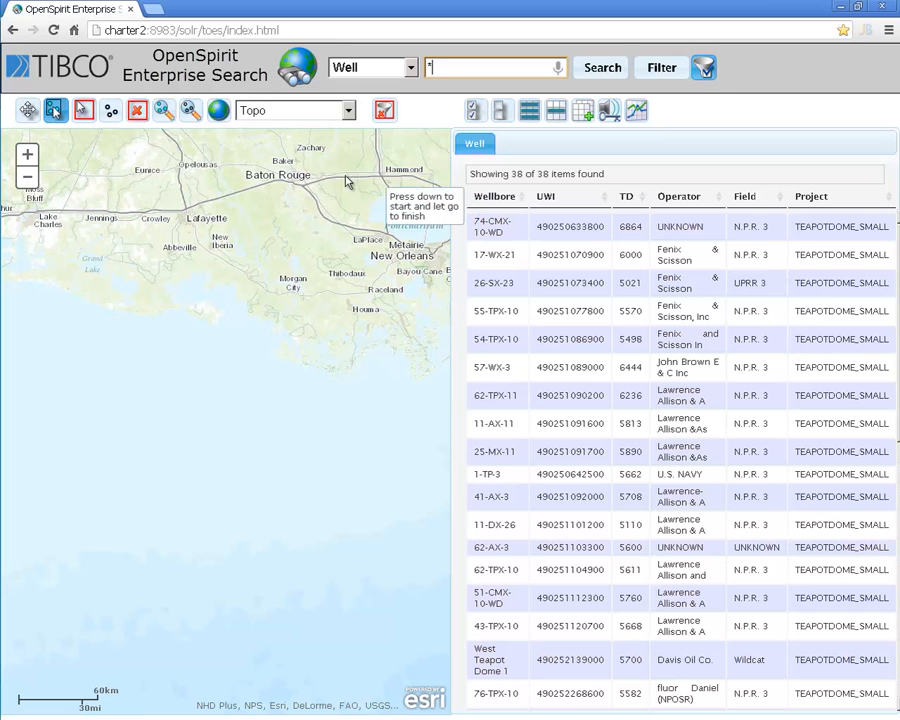
{"action": "left_click", "coordinate": [191, 110]}
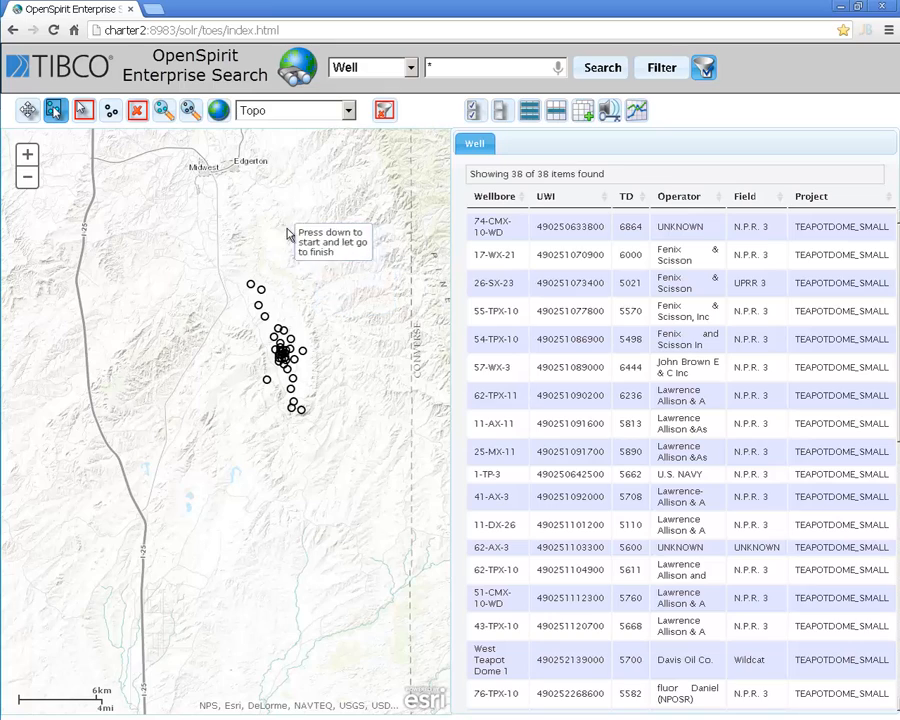
Switch the map's basemap to Satellite and bring the Teapot Dome wells back into view.
{"action": "scroll", "coordinate": [306, 283], "scroll_direction": "up", "scroll_amount": 1}
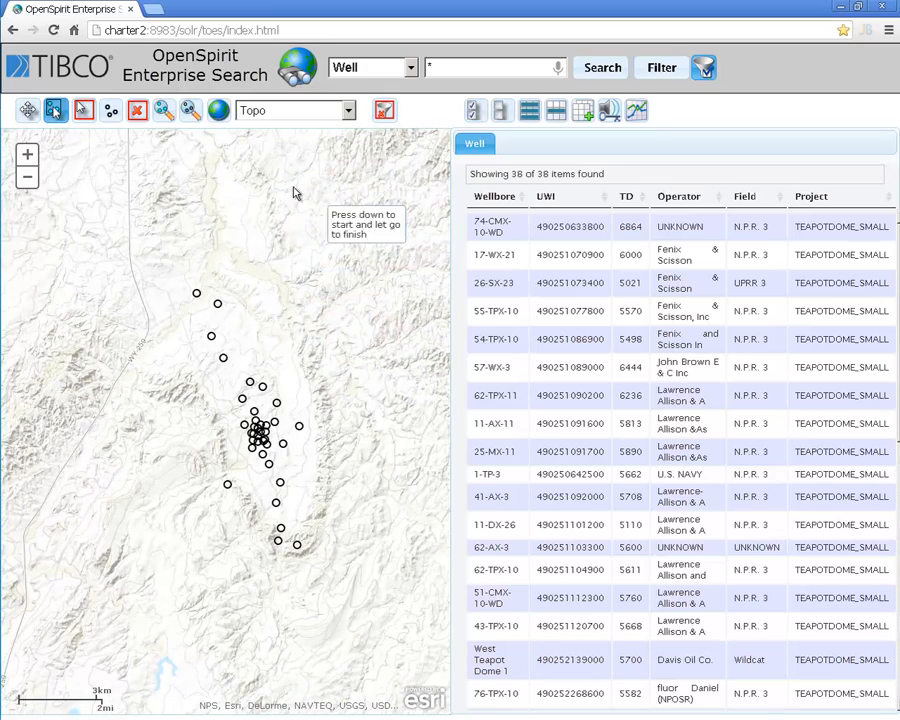
{"action": "left_click", "coordinate": [348, 111]}
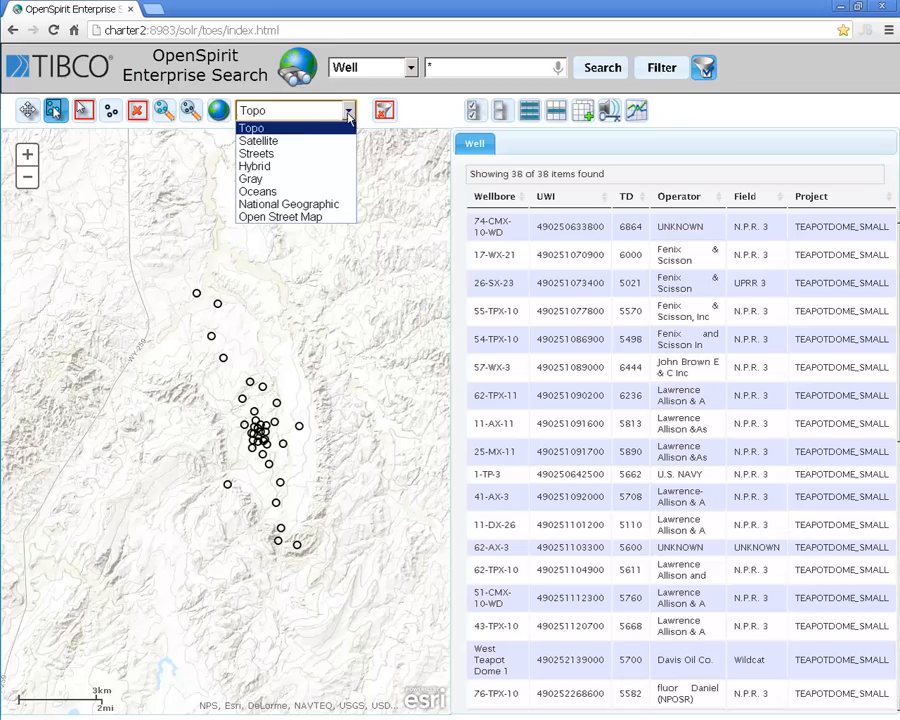
{"action": "left_click", "coordinate": [295, 142]}
{"action": "scroll", "coordinate": [300, 350], "scroll_direction": "up", "scroll_amount": 2}
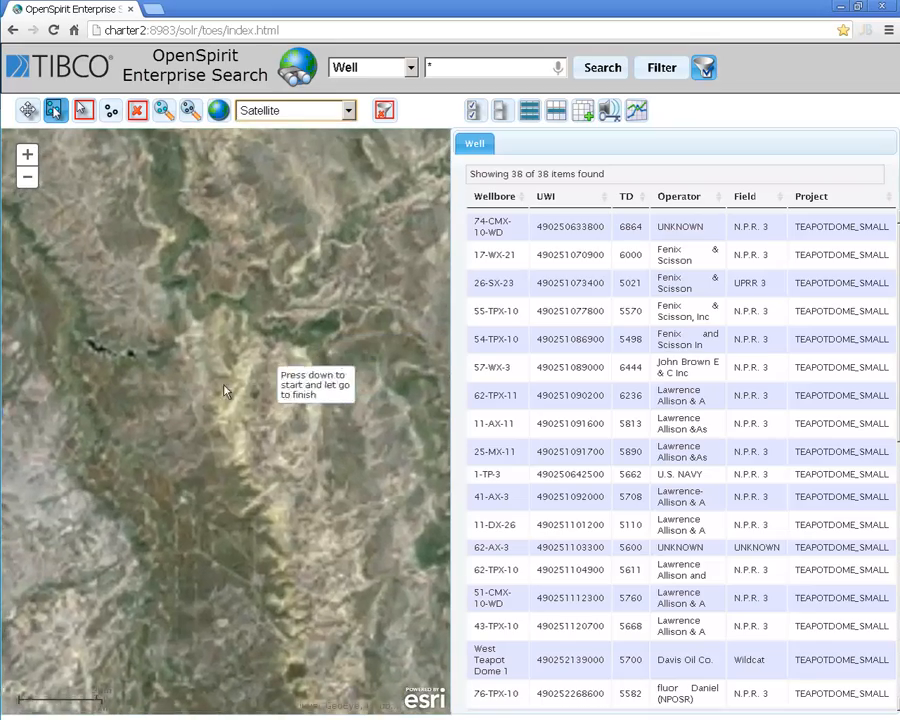
{"action": "left_click_drag", "start_coordinate": [314, 272], "coordinate": [146, 474]}
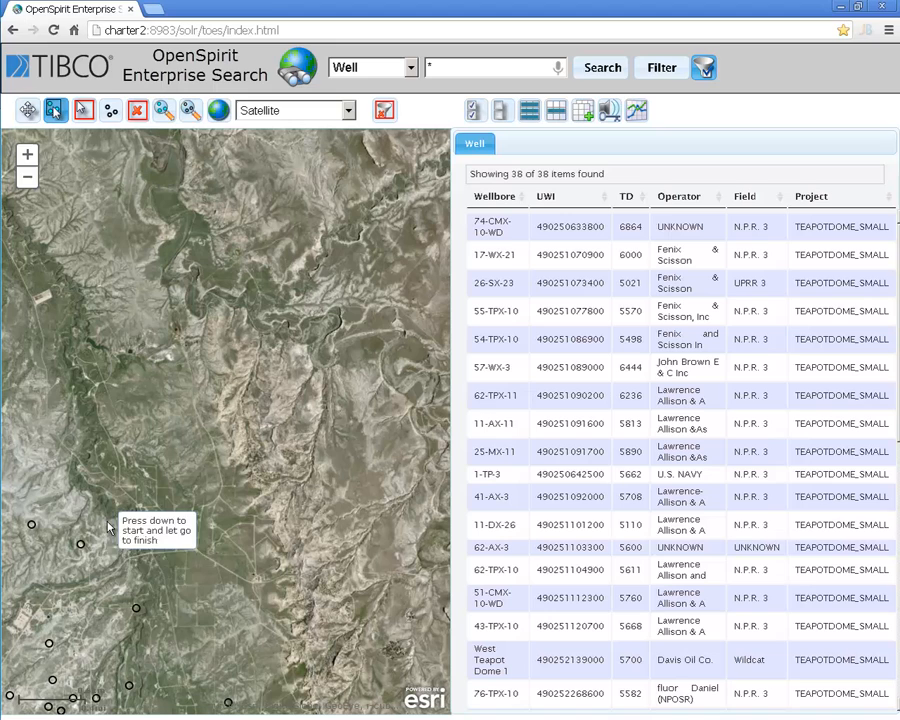
{"action": "left_click", "coordinate": [27, 113]}
{"action": "left_click_drag", "start_coordinate": [85, 475], "coordinate": [245, 310]}
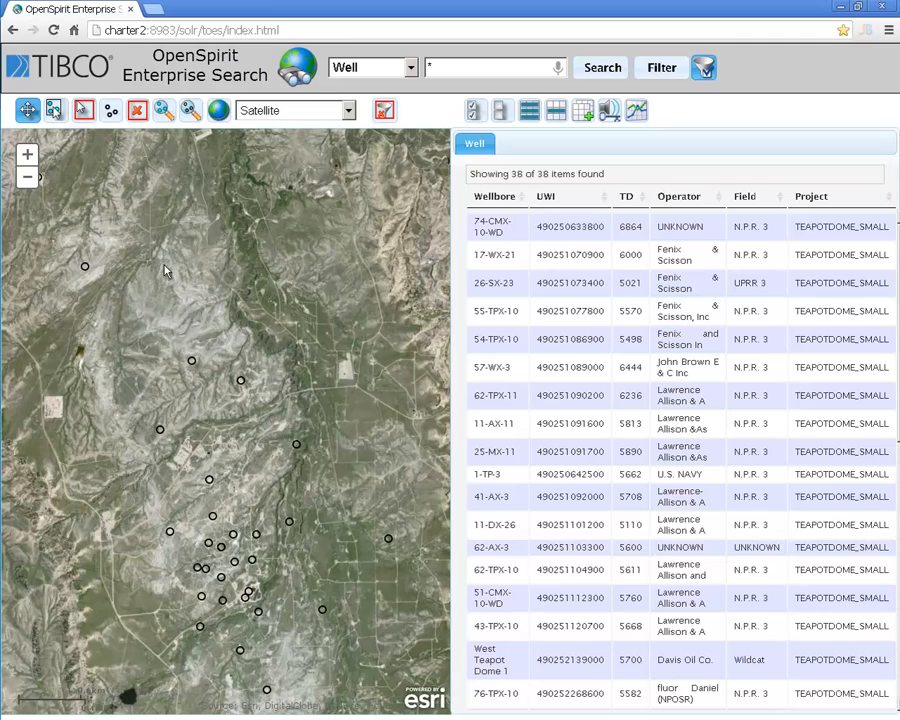
{"action": "scroll", "coordinate": [248, 385], "scroll_direction": "down", "scroll_amount": 1}
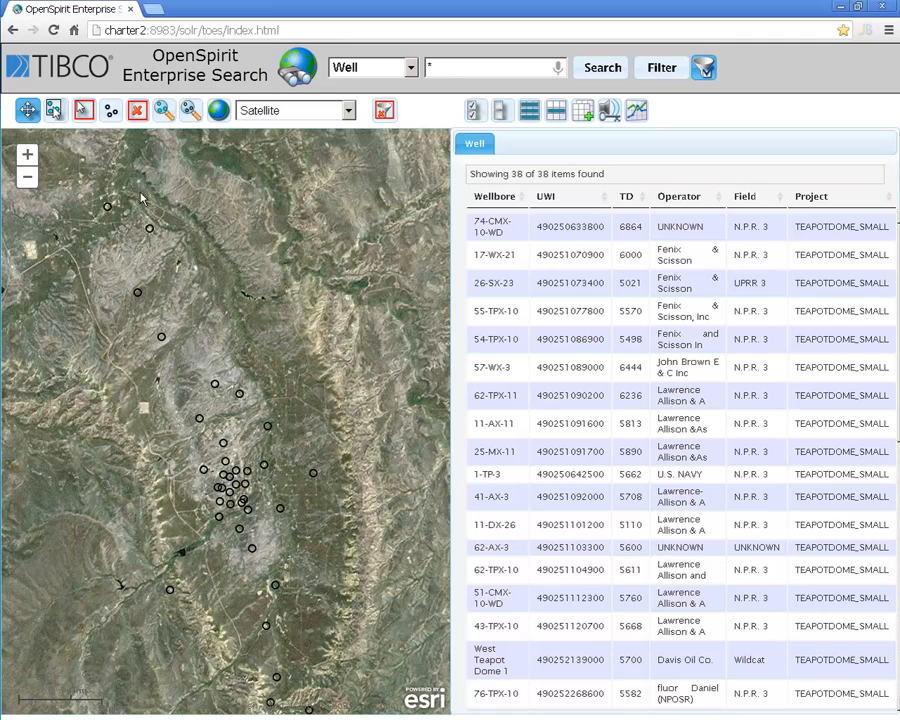
Draw a rectangular spatial filter on the map around the northern wells of the field.
{"action": "left_click", "coordinate": [84, 110]}
{"action": "mouse_move", "coordinate": [79, 181]}
{"action": "left_mouse_down"}
{"action": "mouse_move", "coordinate": [135, 278]}
{"action": "mouse_move", "coordinate": [170, 304]}
{"action": "mouse_move", "coordinate": [120, 231]}
{"action": "mouse_move", "coordinate": [259, 482]}
{"action": "mouse_move", "coordinate": [374, 486]}
{"action": "mouse_move", "coordinate": [375, 494]}
{"action": "left_mouse_up"}
{"action": "left_click", "coordinate": [84, 117]}
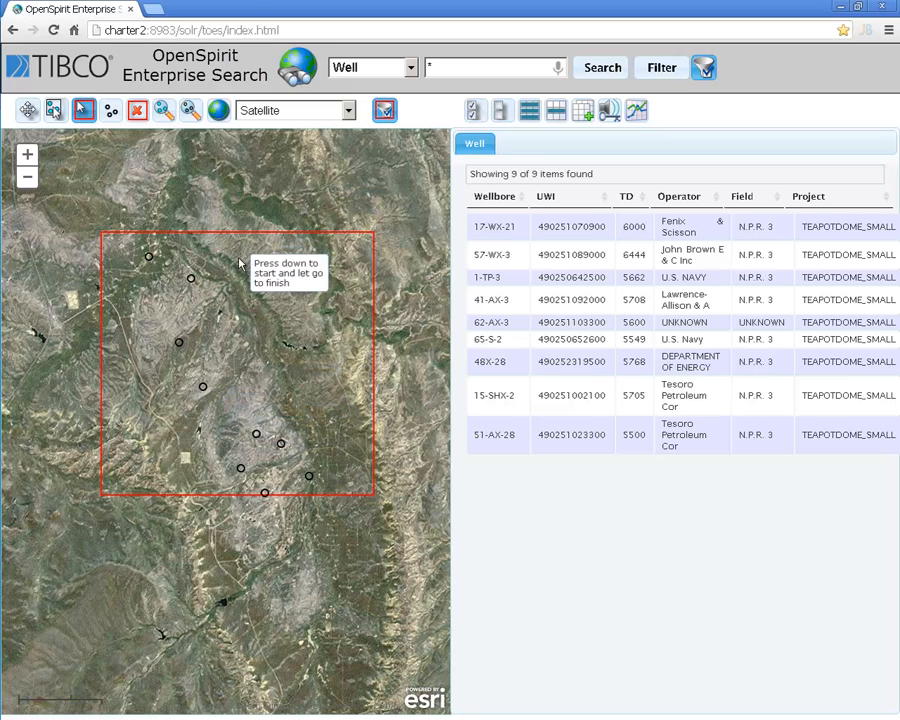
Sort the well table by Wellbore in ascending order and select wells 1-TP-3, 15-SHX-2 and 17-WX-21 together.
{"action": "left_click", "coordinate": [512, 201]}
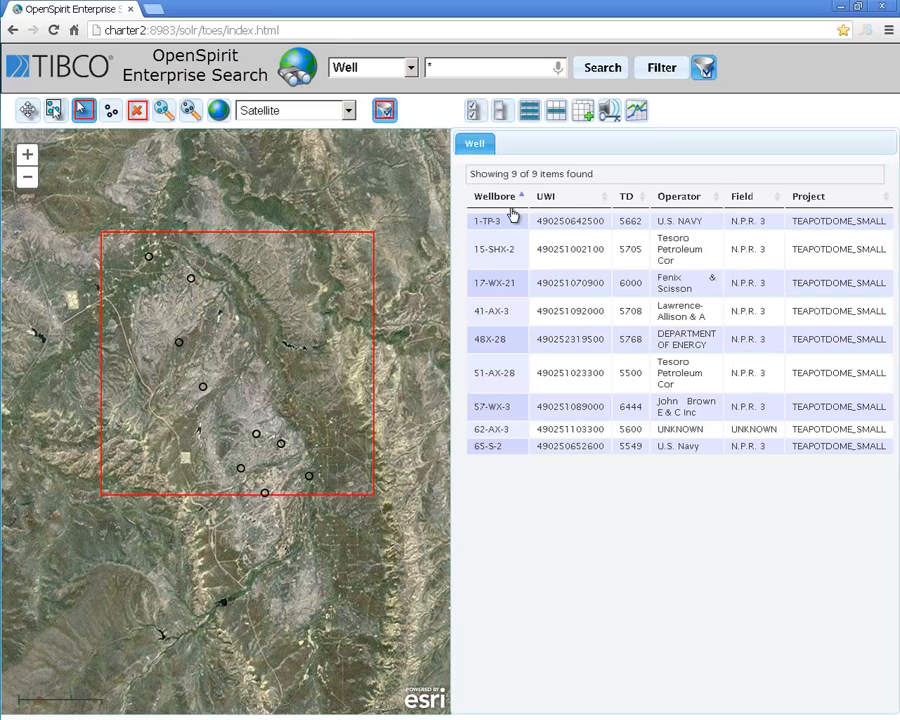
{"action": "left_click", "coordinate": [499, 221]}
{"action": "left_click", "coordinate": [505, 249], "text": "ctrl"}
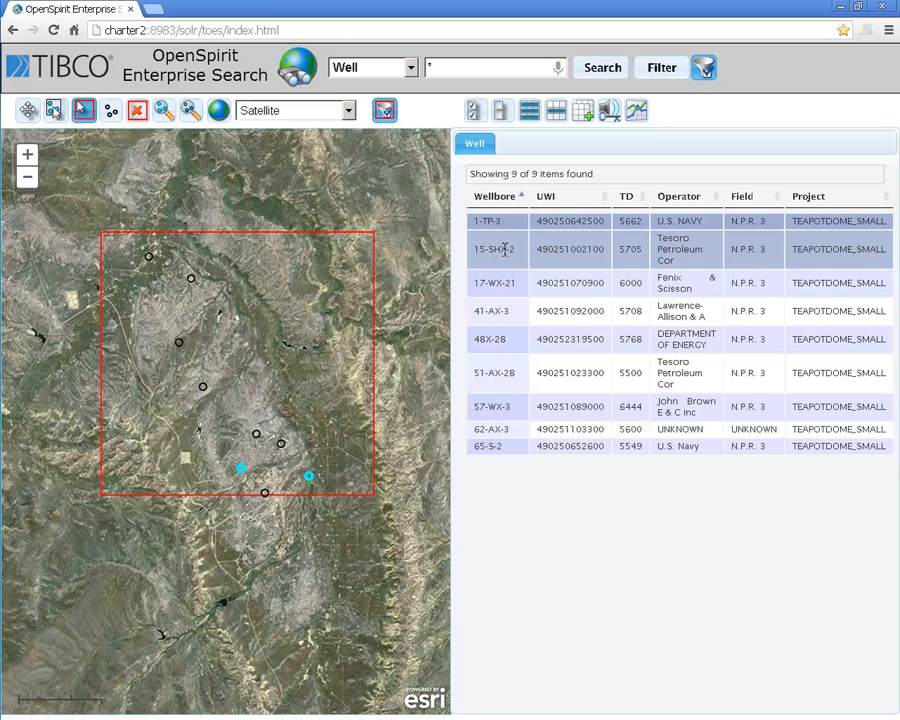
{"action": "left_click", "coordinate": [507, 285], "text": "ctrl"}
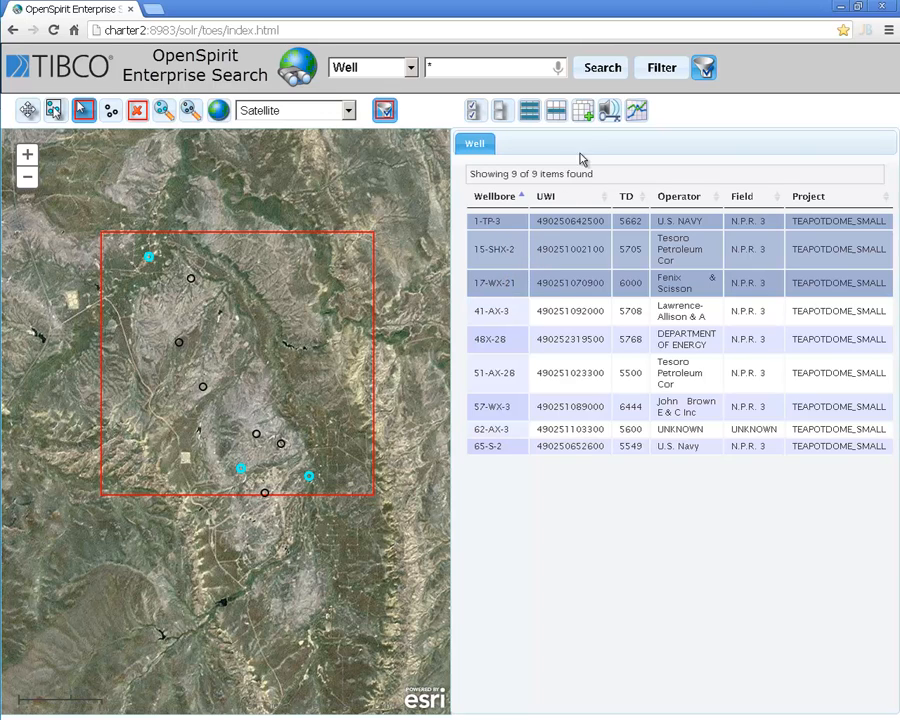
Find the well logs related to the selected wells using UWI, and close the resulting list after viewing it.
{"action": "left_click", "coordinate": [584, 114]}
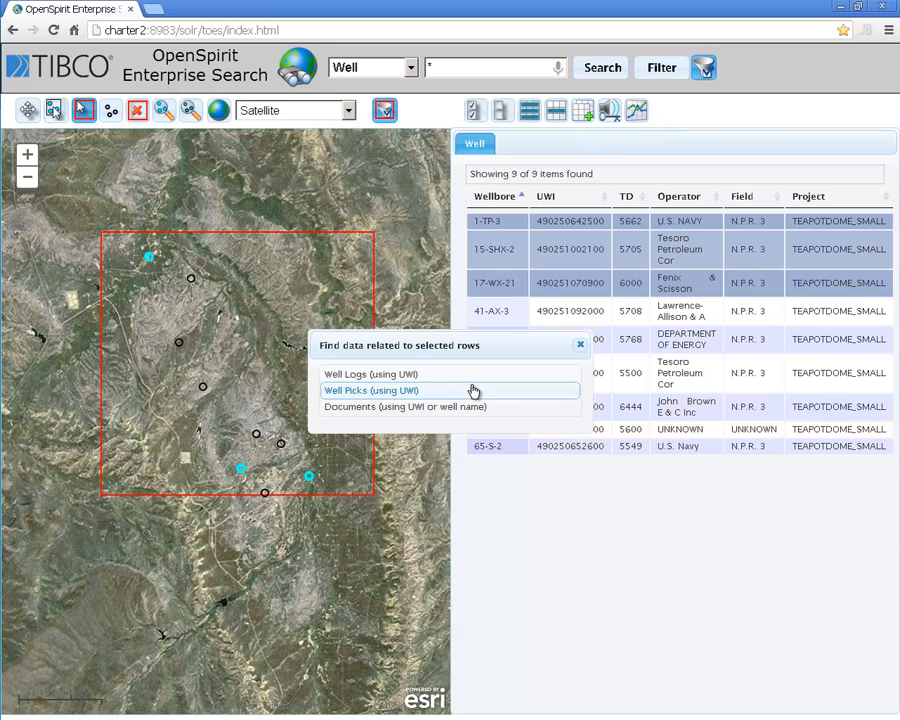
{"action": "left_click", "coordinate": [393, 376]}
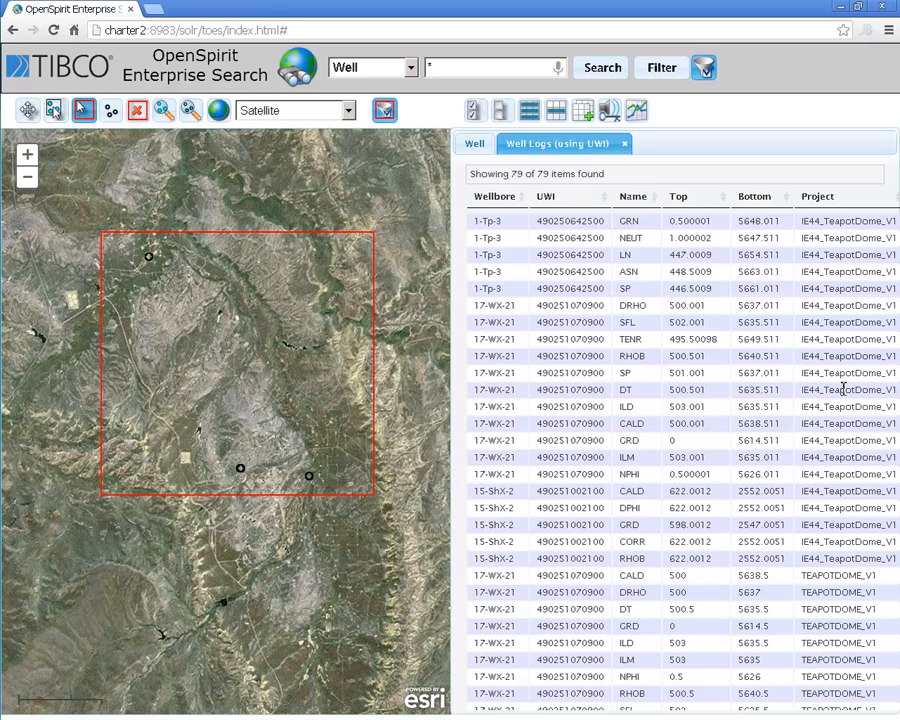
{"action": "left_click", "coordinate": [626, 147]}
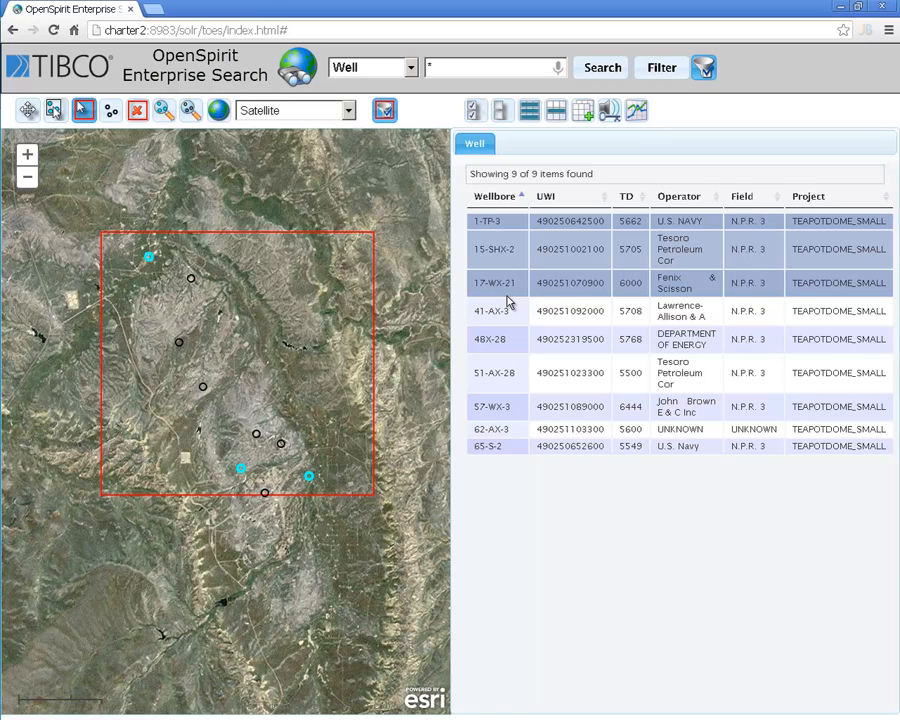
Open the selected wells in the INT WebLog Viewer and expand well 1-TP-3 and its Tops in the data tree.
{"action": "left_click", "coordinate": [636, 112]}
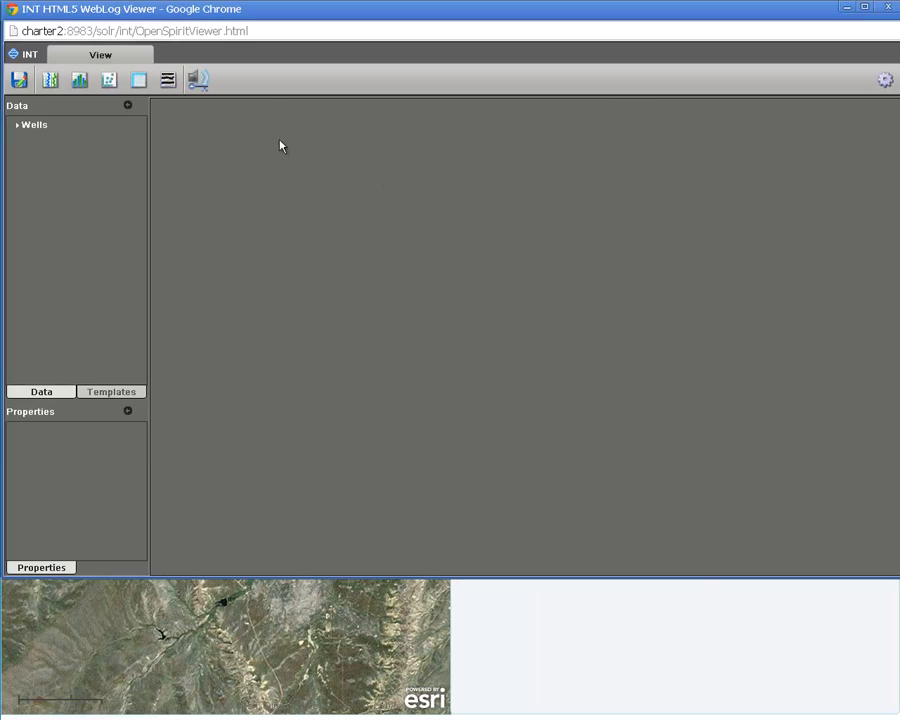
{"action": "left_click", "coordinate": [17, 126]}
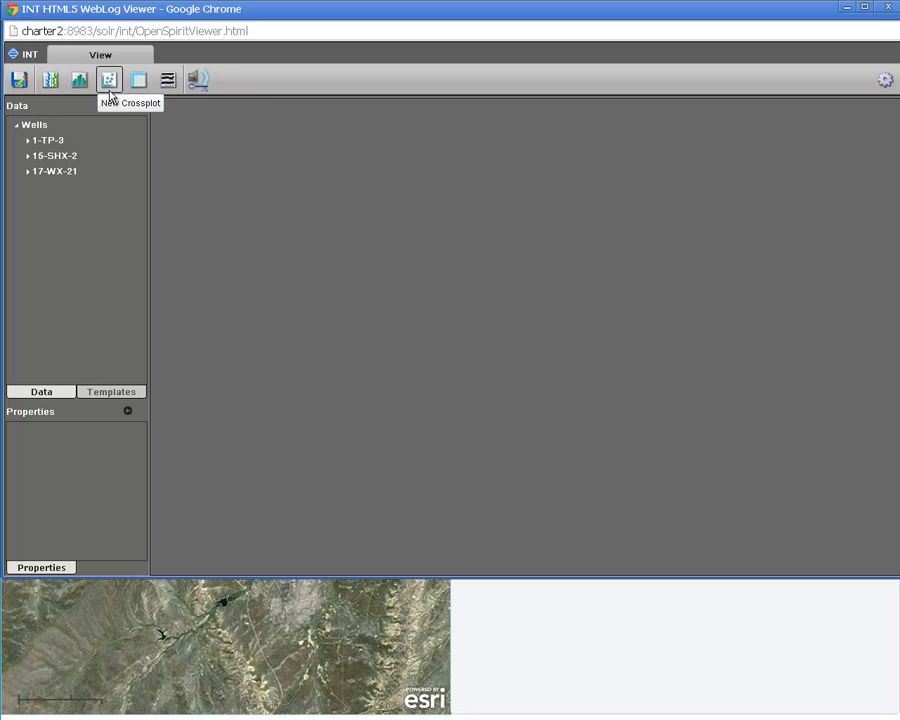
{"action": "left_click", "coordinate": [28, 142]}
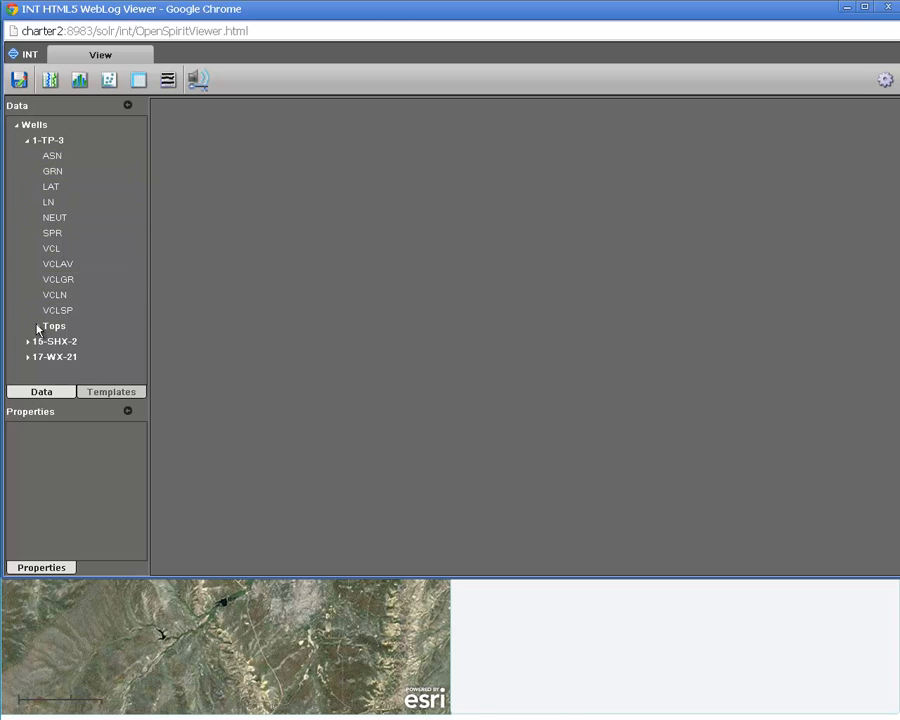
{"action": "left_click", "coordinate": [38, 327]}
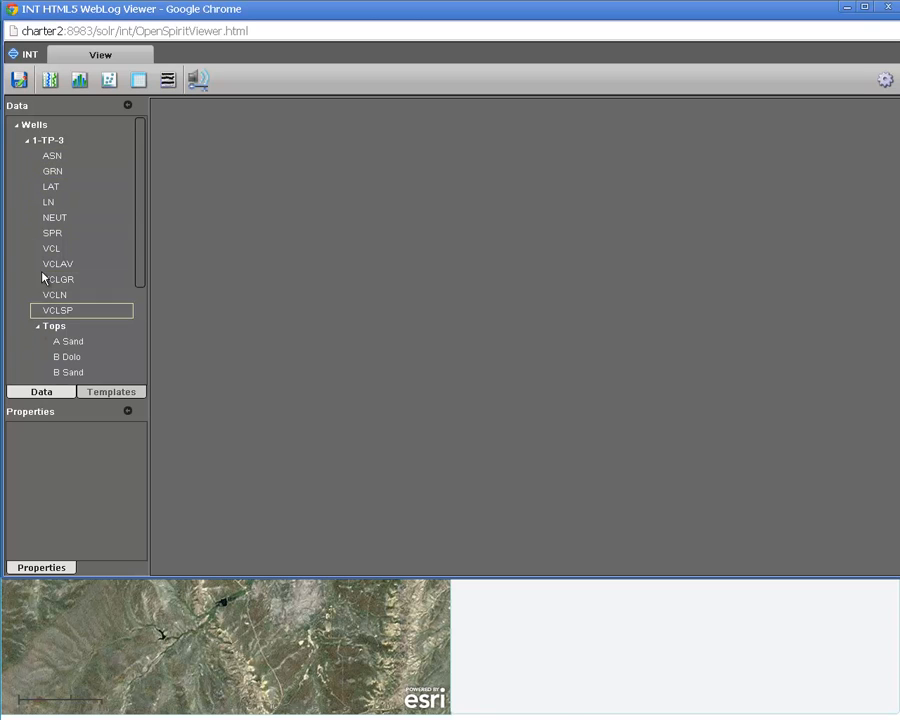
Create a new well log display, plot the GRN and SPR curves of well 1-TP-3 in it, and maximize the viewer window.
{"action": "left_click", "coordinate": [50, 80]}
{"action": "left_click_drag", "start_coordinate": [57, 172], "coordinate": [307, 232]}
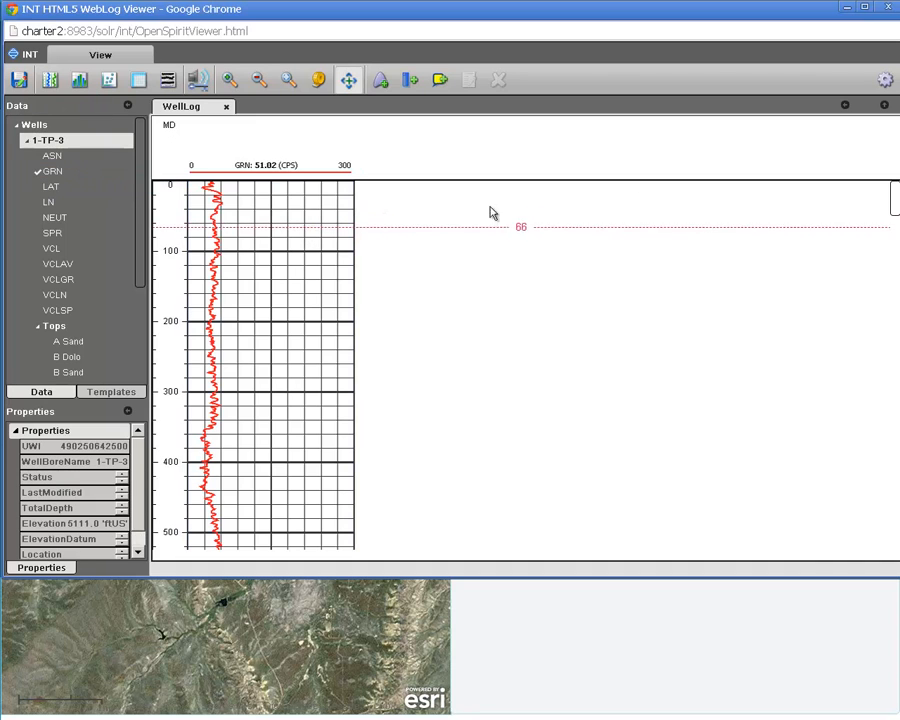
{"action": "double_click", "coordinate": [698, 22]}
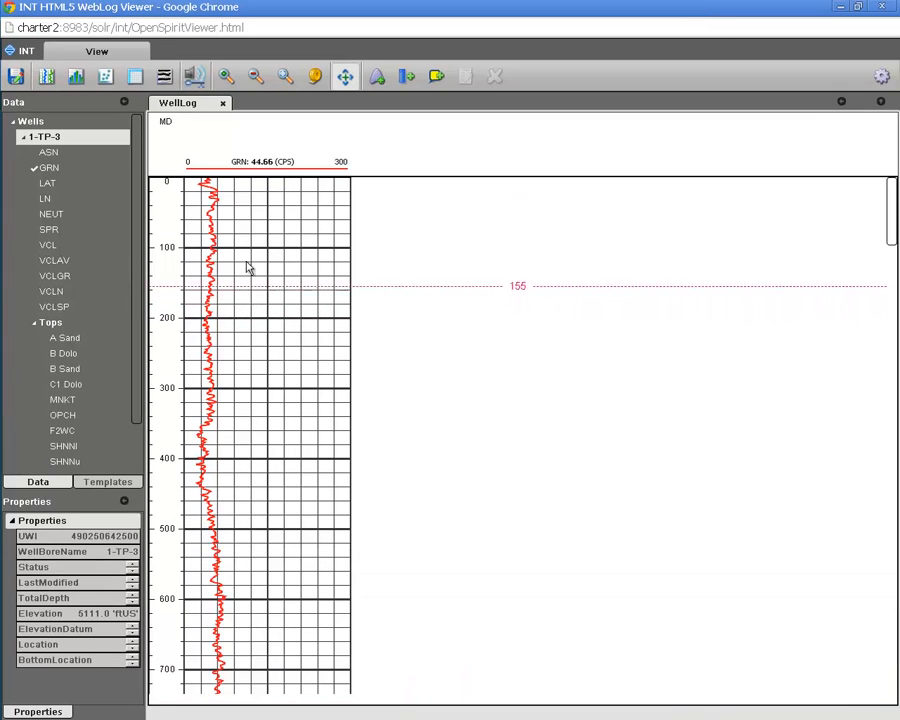
{"action": "left_click_drag", "start_coordinate": [64, 235], "coordinate": [249, 248]}
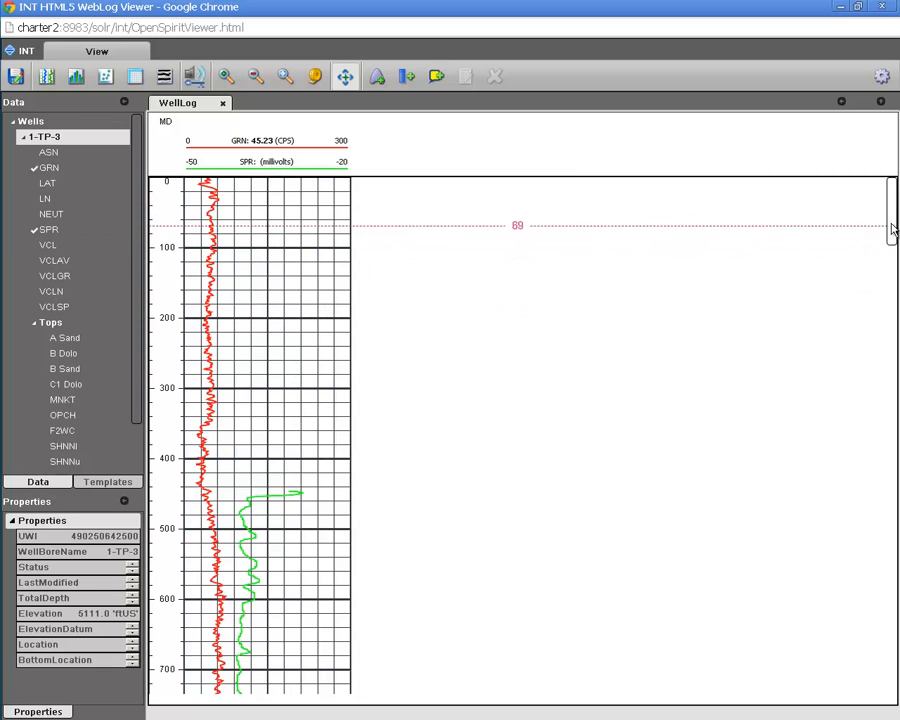
Add the A Sand, B Dolo and C1 Dolo tops to the log track and show the deepest part of the log.
{"action": "left_click_drag", "start_coordinate": [890, 227], "coordinate": [894, 300]}
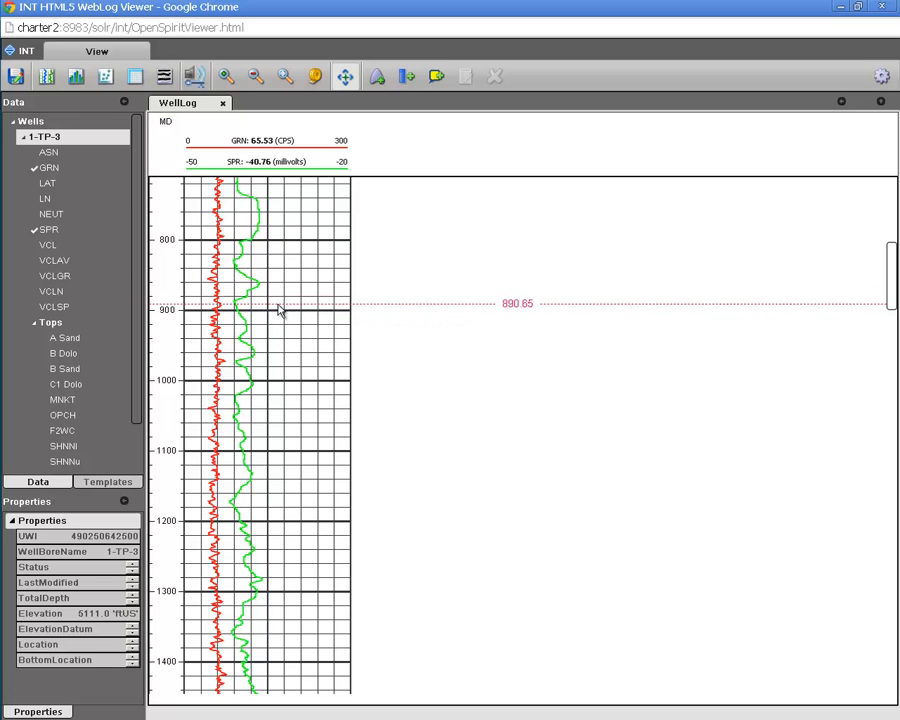
{"action": "left_click_drag", "start_coordinate": [62, 338], "coordinate": [283, 353]}
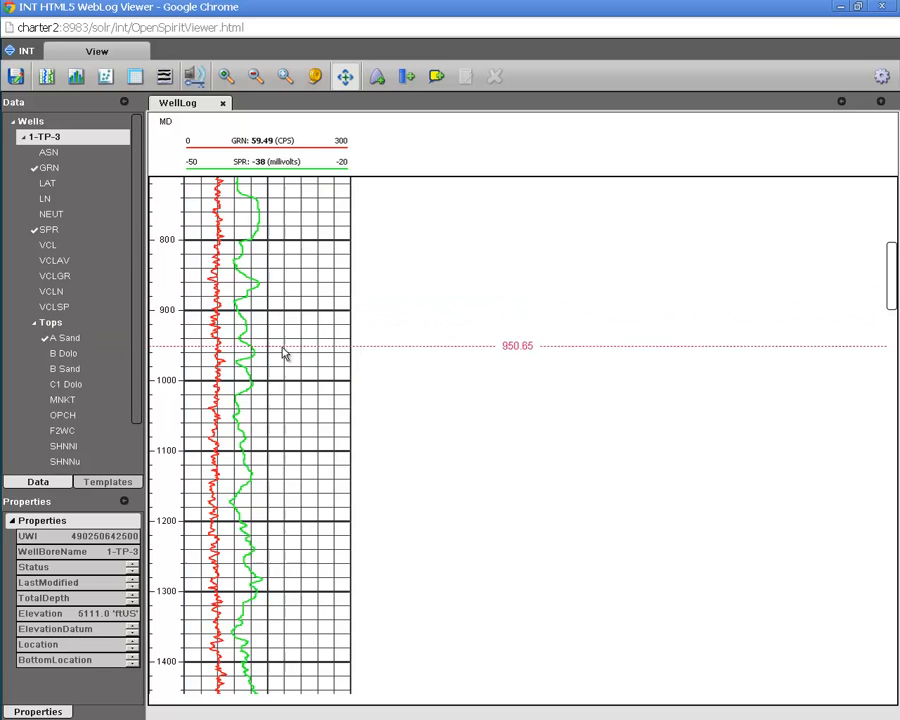
{"action": "left_click_drag", "start_coordinate": [71, 360], "coordinate": [195, 377]}
{"action": "left_click_drag", "start_coordinate": [66, 384], "coordinate": [278, 418]}
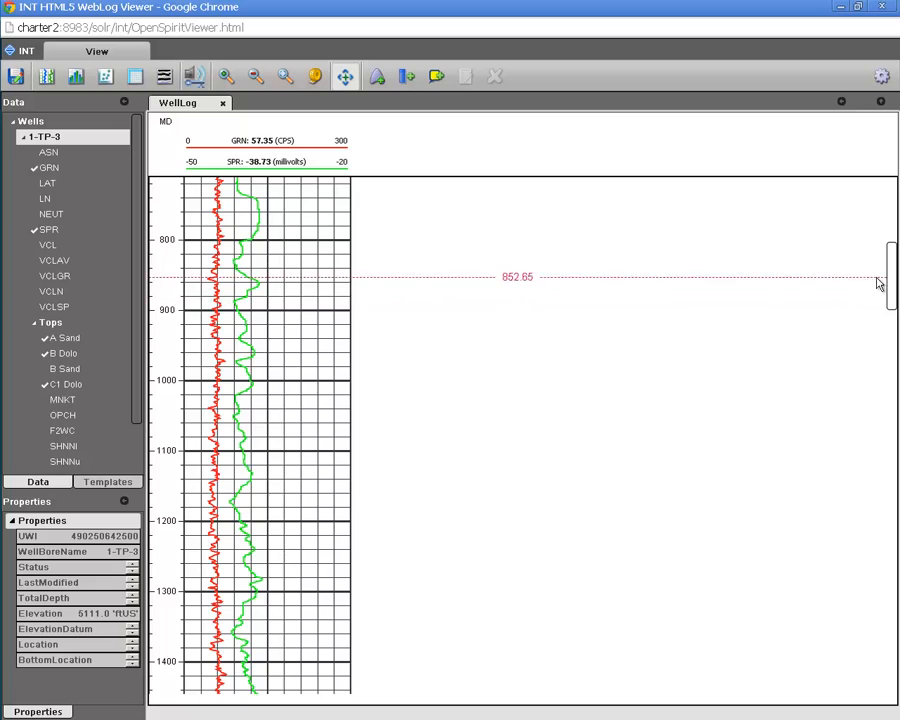
{"action": "left_click_drag", "start_coordinate": [892, 277], "coordinate": [892, 675]}
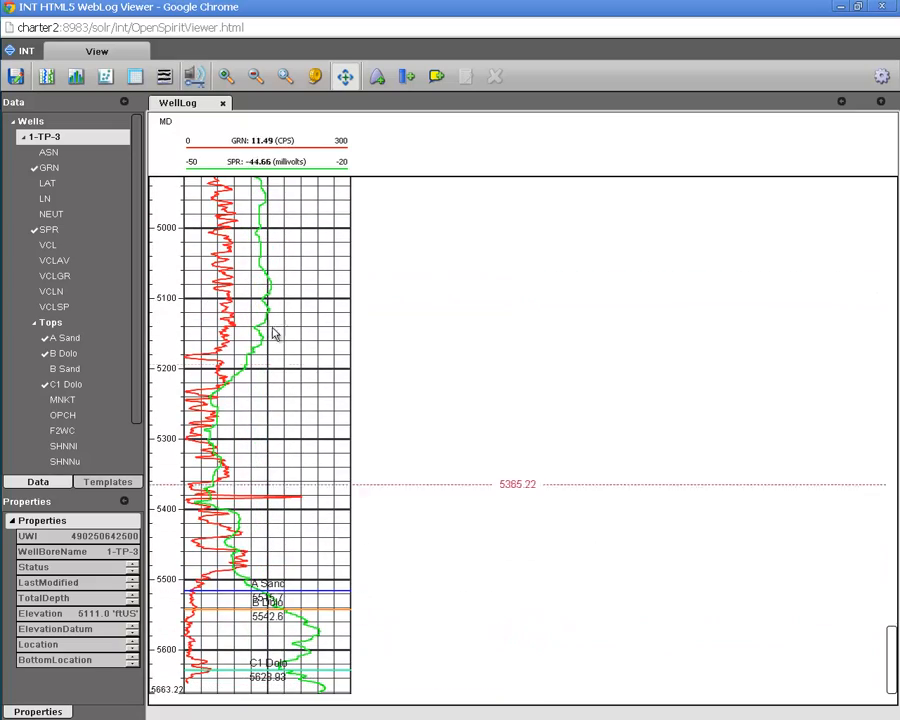
Set the log display's scale to 1:50 and bring the interval containing the three tops into view.
{"action": "left_click", "coordinate": [316, 76]}
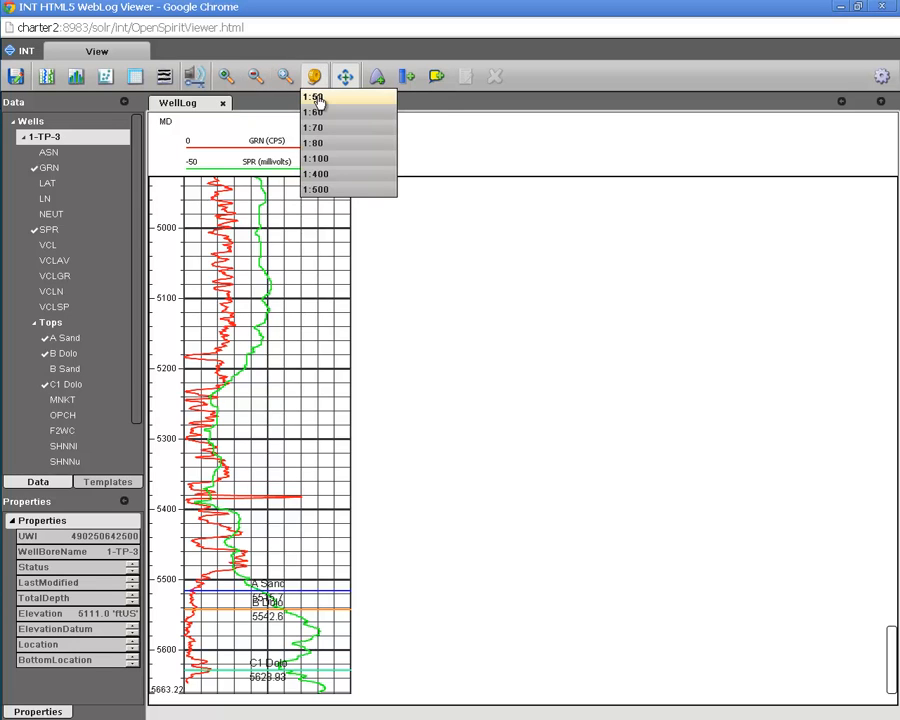
{"action": "left_click", "coordinate": [308, 91]}
{"action": "left_click_drag", "start_coordinate": [296, 466], "coordinate": [306, 266]}
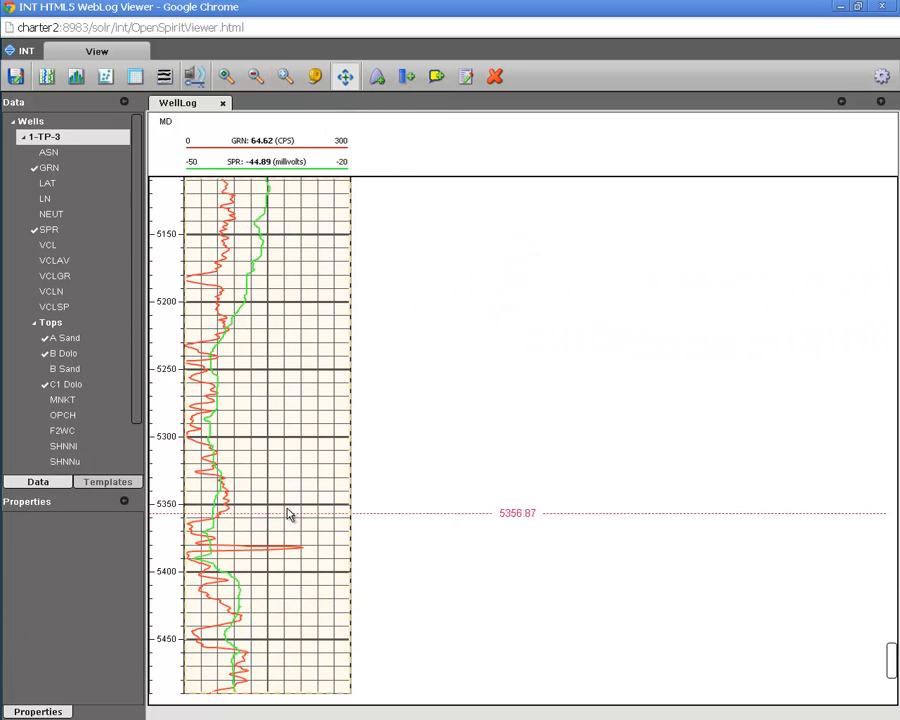
{"action": "left_click_drag", "start_coordinate": [290, 514], "coordinate": [298, 300]}
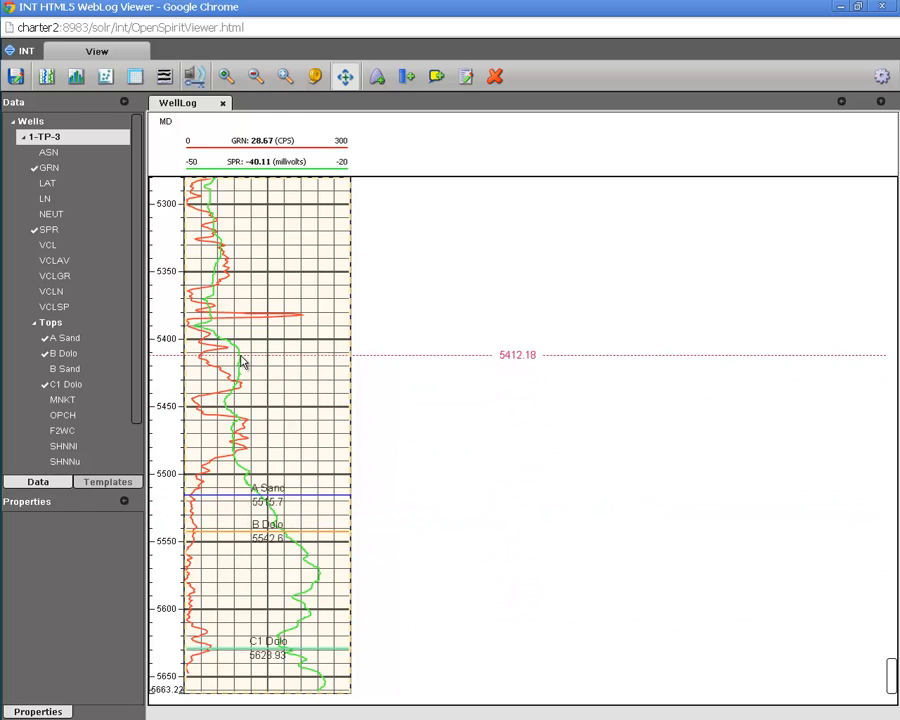
Create a histogram of the SPR curve and dock it to the right of the well log.
{"action": "left_click", "coordinate": [241, 362]}
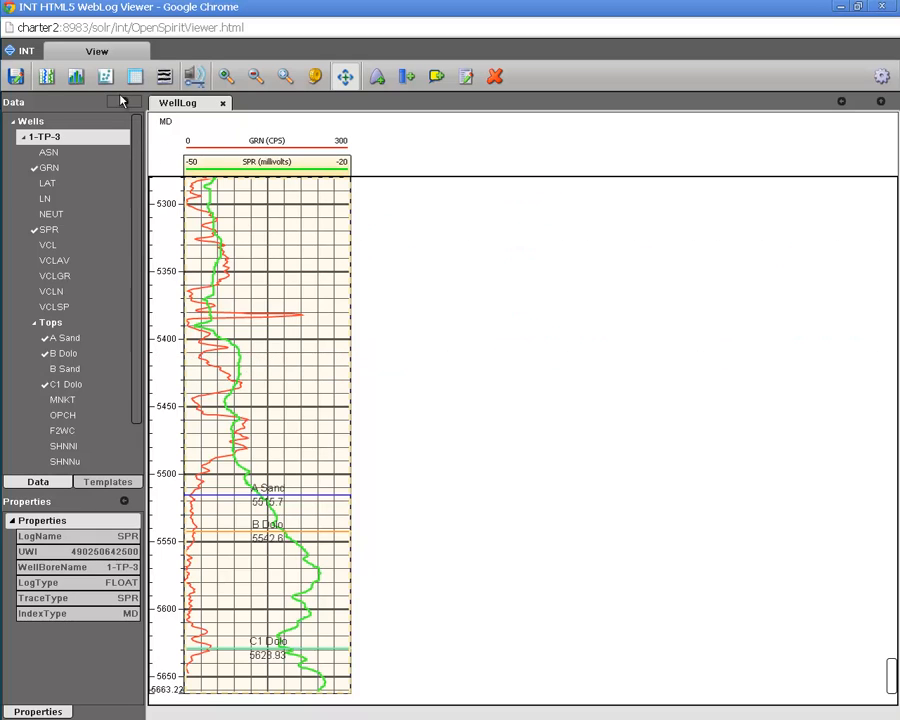
{"action": "left_click", "coordinate": [78, 80]}
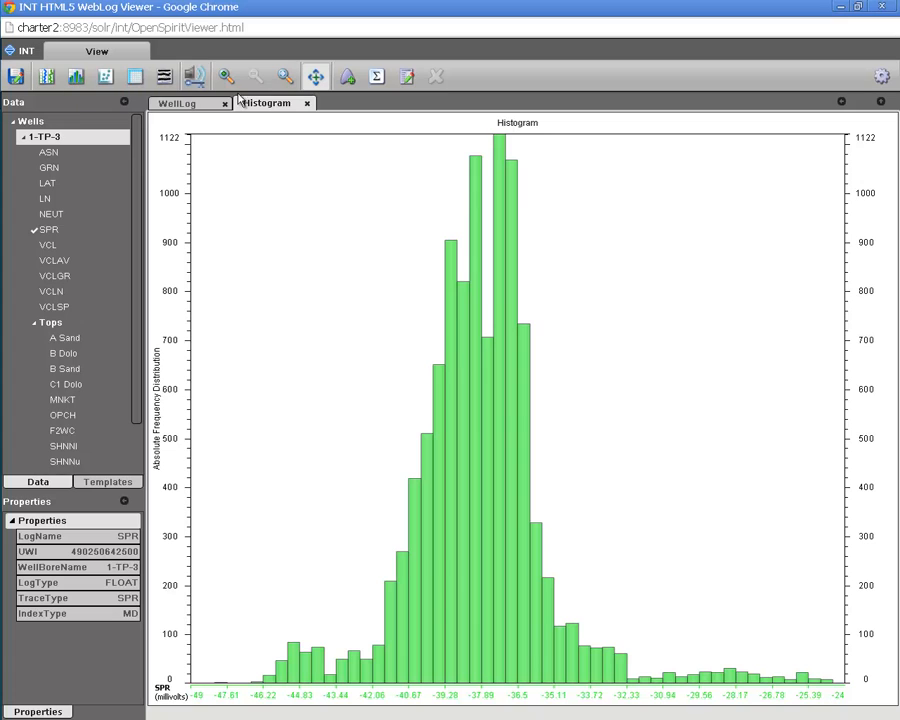
{"action": "left_click_drag", "start_coordinate": [256, 106], "coordinate": [723, 168]}
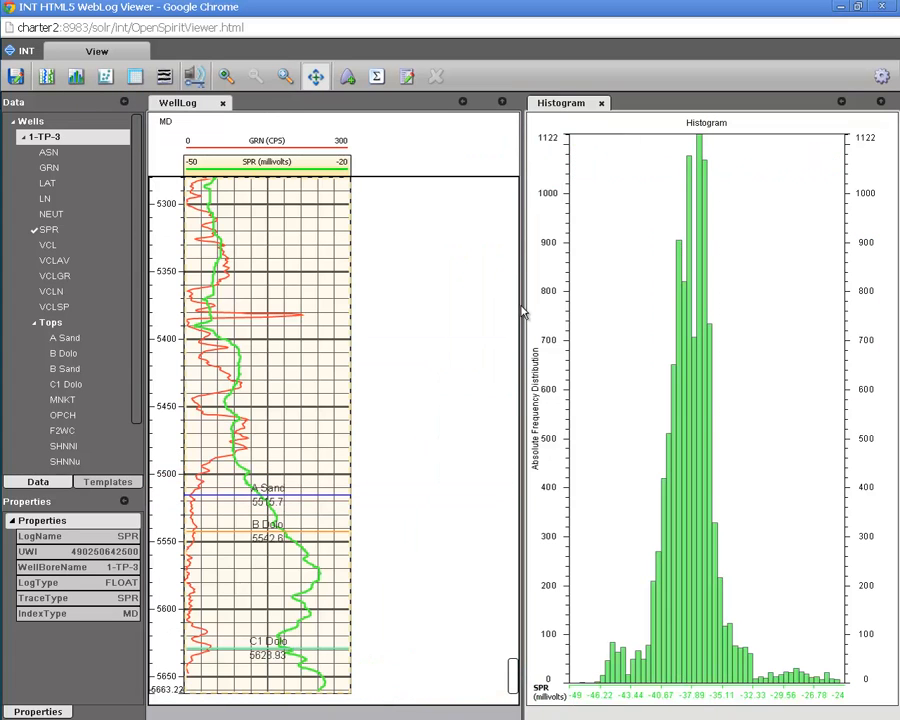
Select the GRN curve together with SPR, create a crossplot of both, and dock it below the histogram.
{"action": "left_click", "coordinate": [258, 318]}
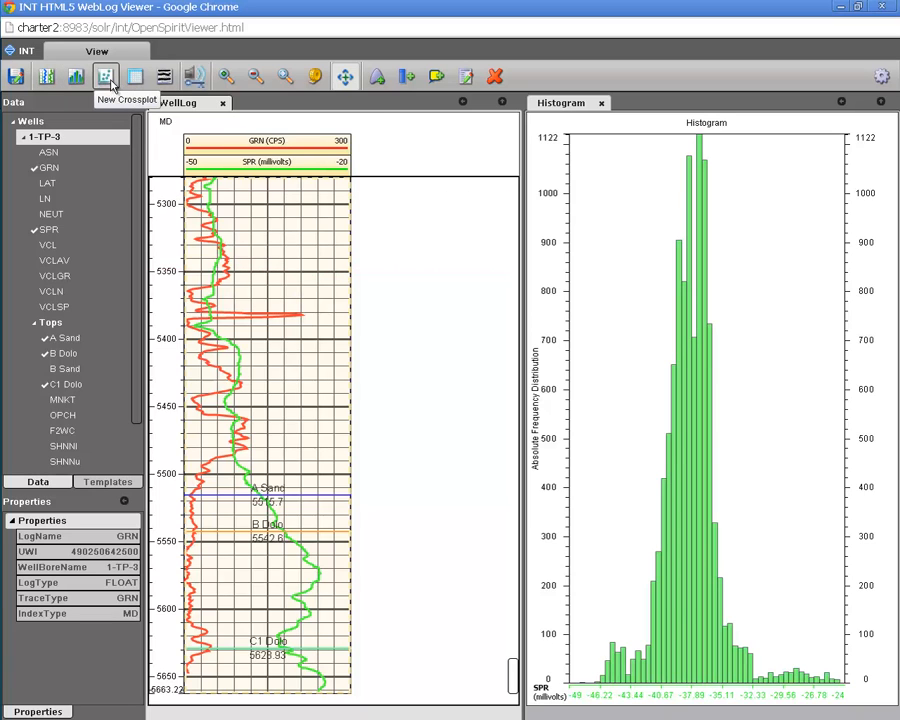
{"action": "left_click", "coordinate": [110, 84]}
{"action": "left_click_drag", "start_coordinate": [264, 103], "coordinate": [727, 597]}
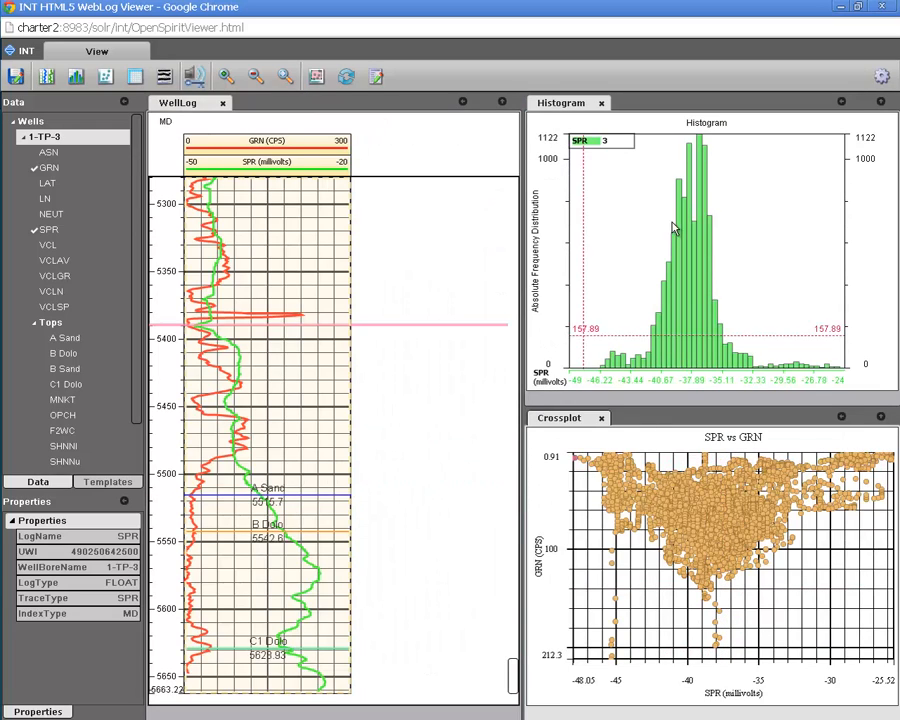
{"action": "mouse_move", "coordinate": [680, 219]}
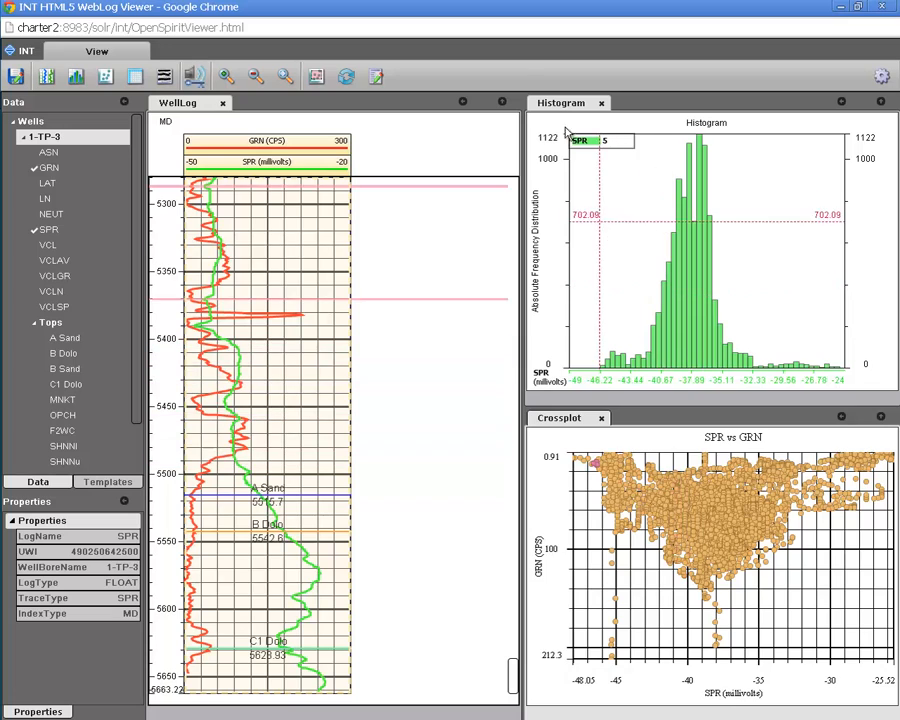
Switch to OpenSpirit Enterprise Search and change the searched data type to 3d Seismic.
{"action": "left_click_drag", "start_coordinate": [452, 10], "coordinate": [472, 203]}
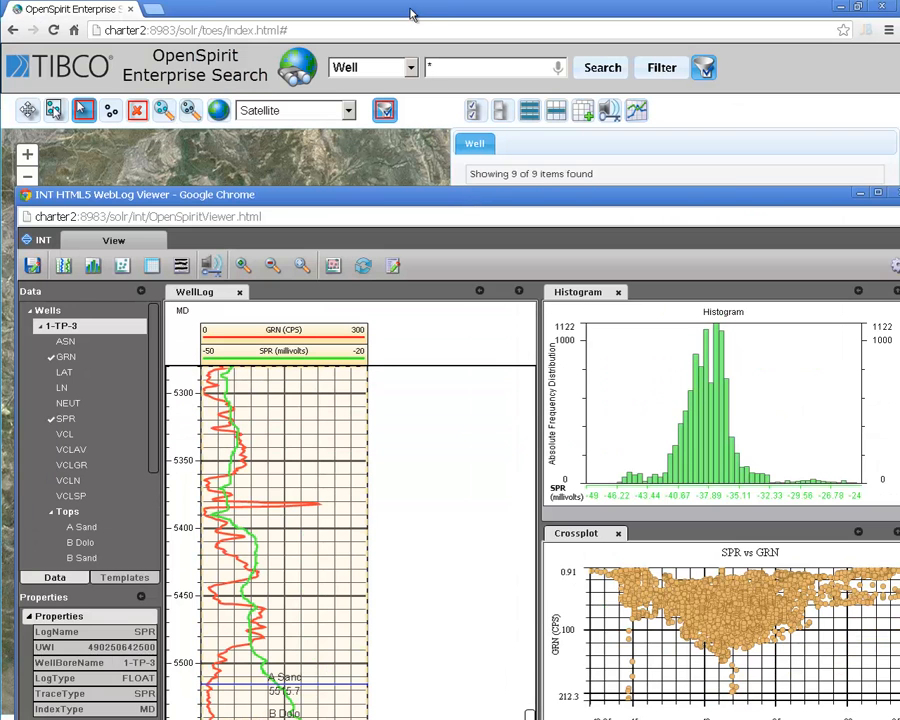
{"action": "left_click", "coordinate": [412, 14]}
{"action": "left_click", "coordinate": [411, 68]}
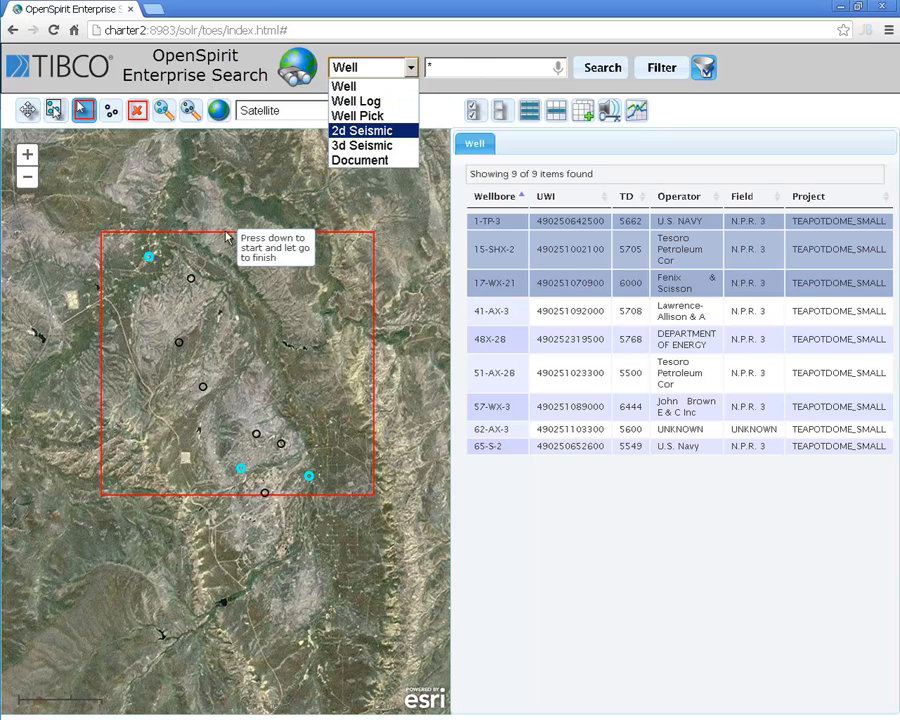
{"action": "left_click", "coordinate": [372, 145]}
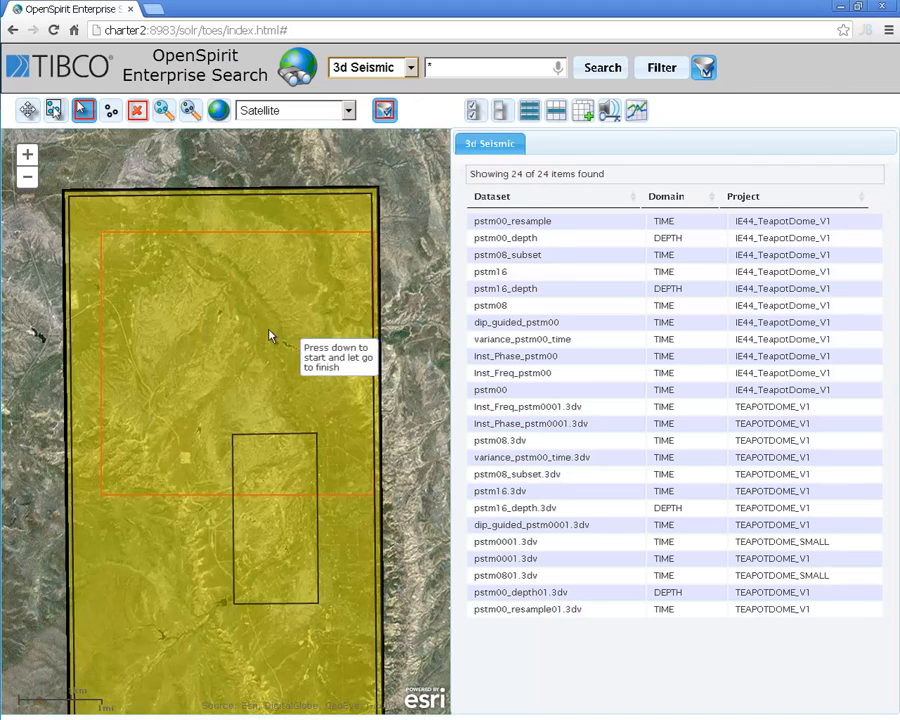
Sort the 3d seismic datasets by project and plot pstm0801.3dv from TEAPOTDOME_SMALL.
{"action": "left_click", "coordinate": [741, 196]}
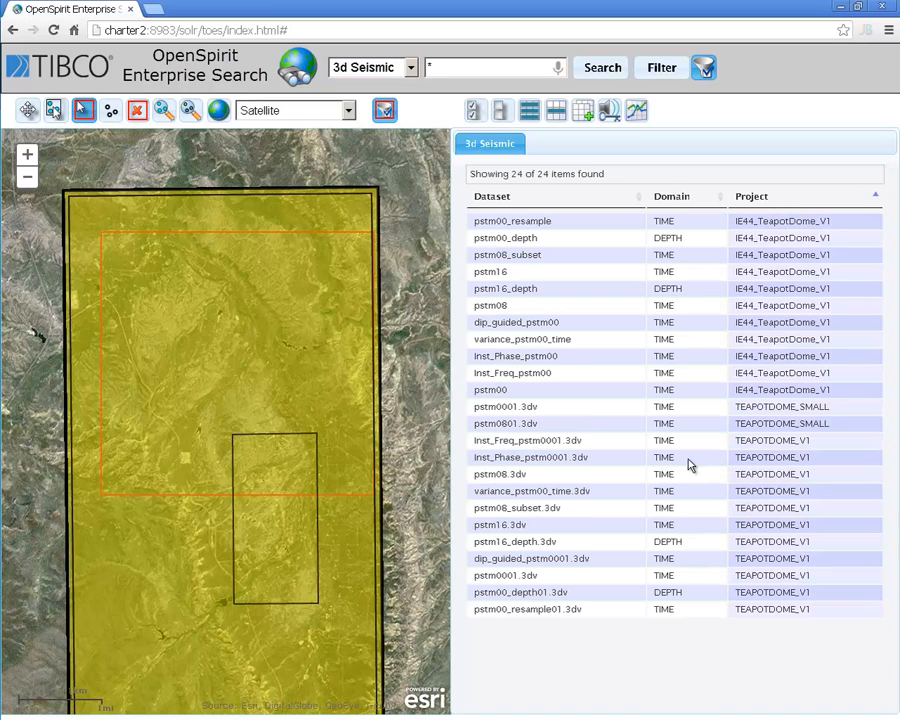
{"action": "left_click", "coordinate": [539, 424]}
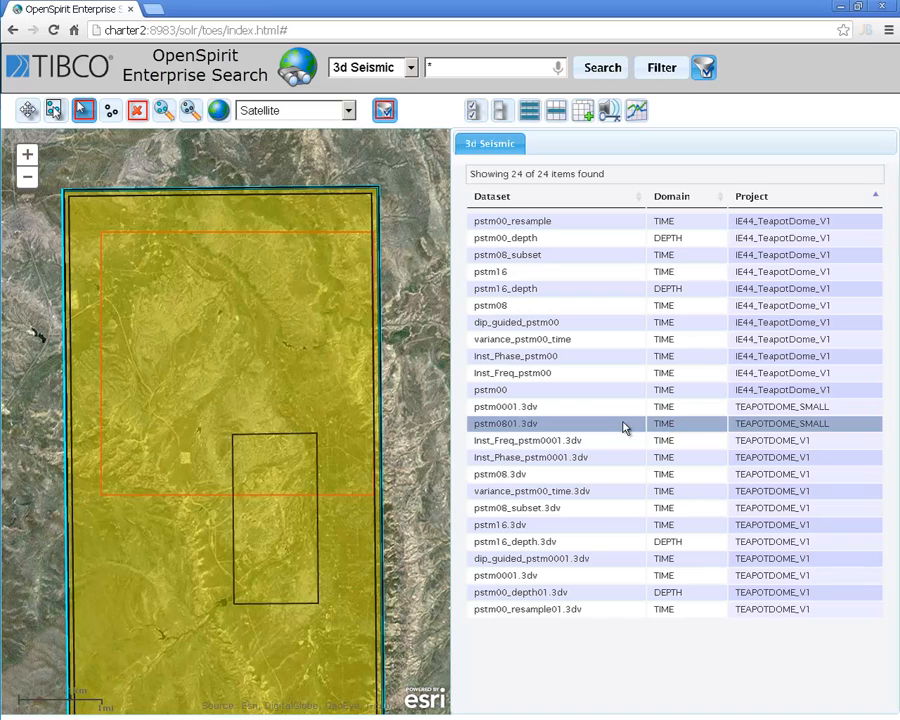
{"action": "left_click", "coordinate": [635, 113]}
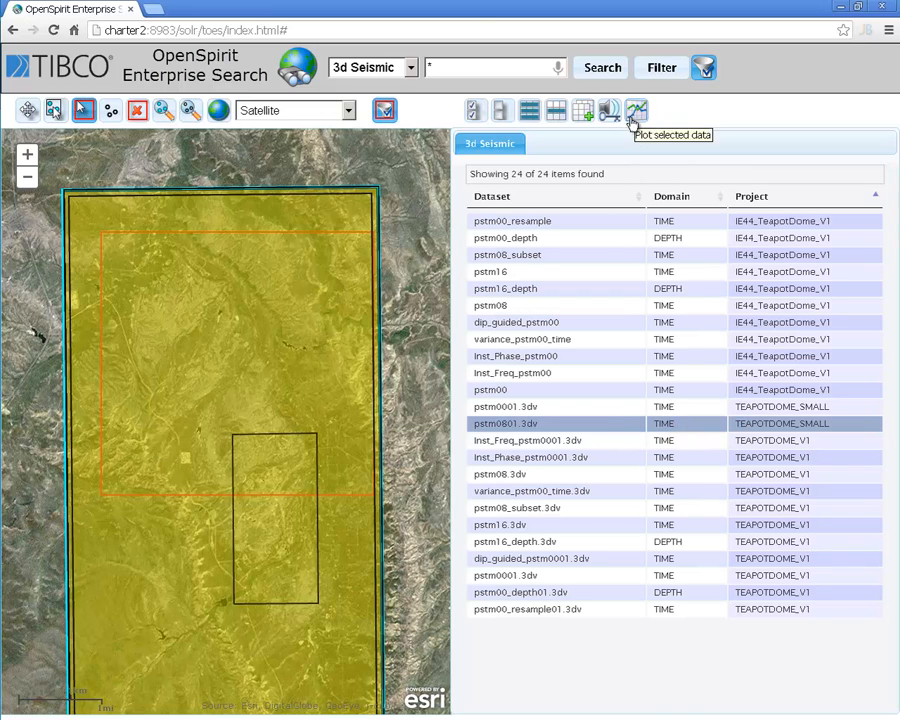
Switch to the WebLog Viewer, maximize it, and collapse the WellLog and Histogram panes to give the seismic section the full area.
{"action": "left_click_drag", "start_coordinate": [467, 92], "coordinate": [470, 102]}
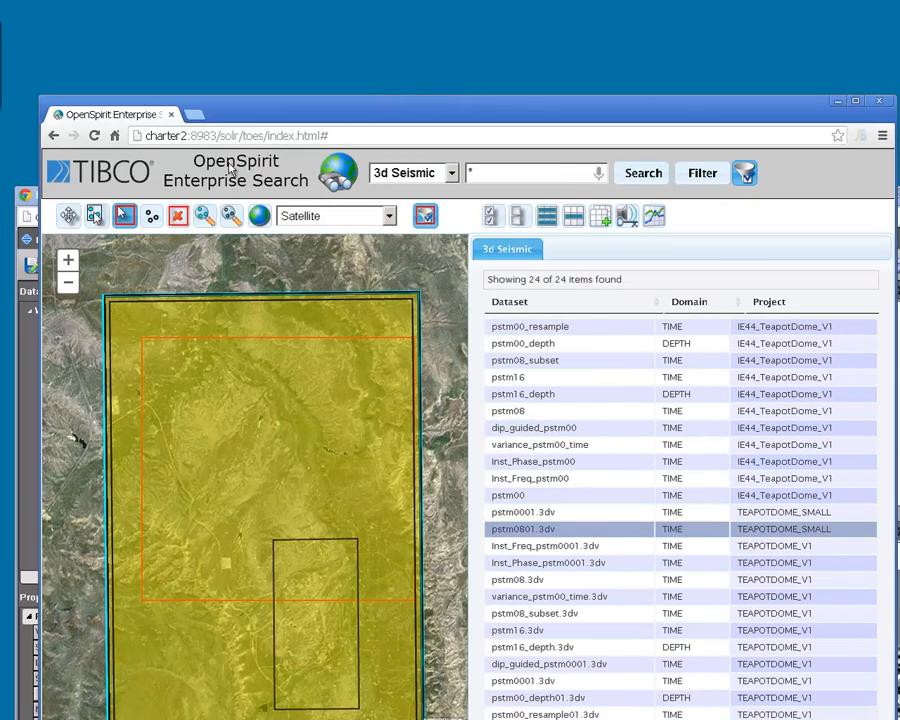
{"action": "left_click", "coordinate": [30, 385]}
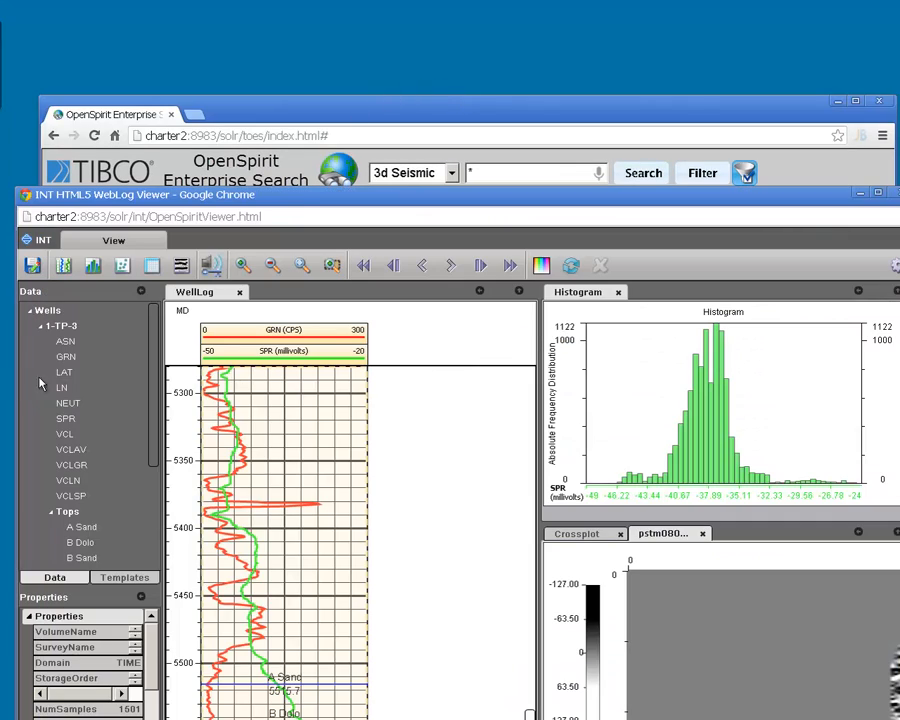
{"action": "double_click", "coordinate": [296, 201]}
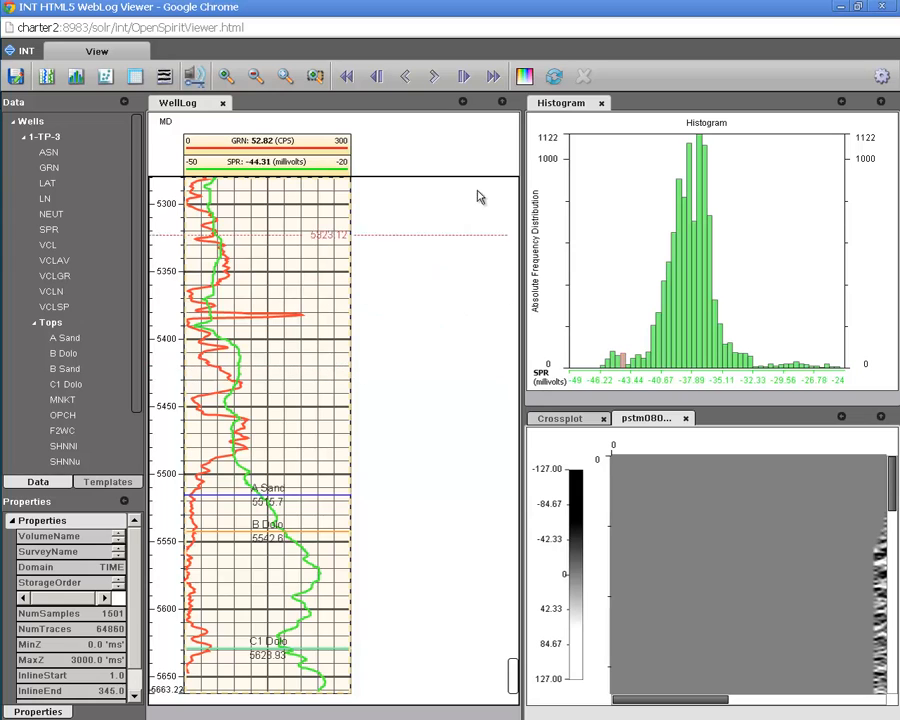
{"action": "left_click", "coordinate": [464, 103]}
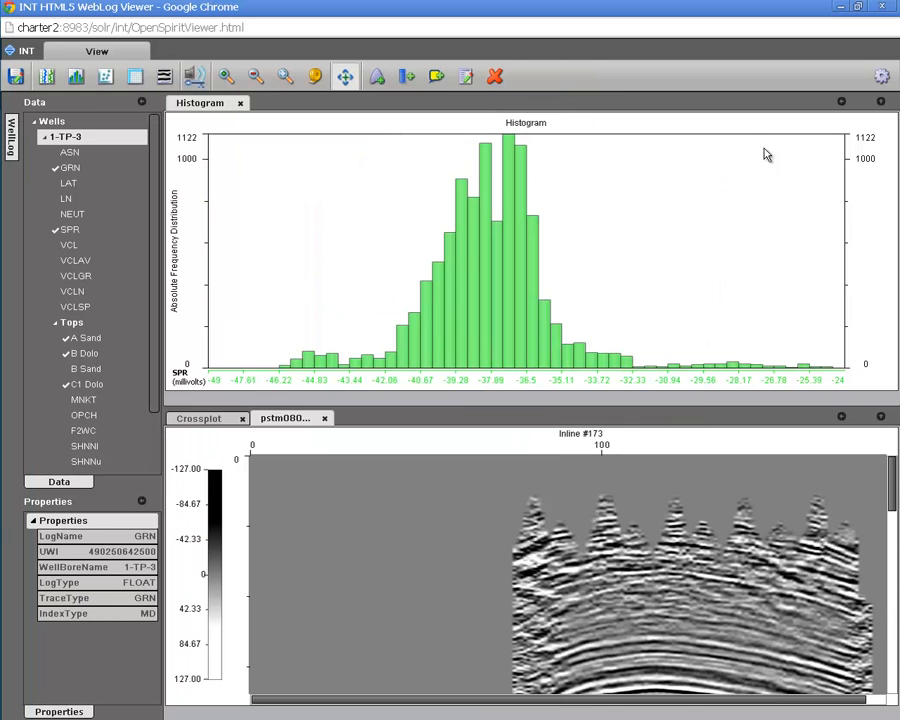
{"action": "left_click", "coordinate": [840, 102]}
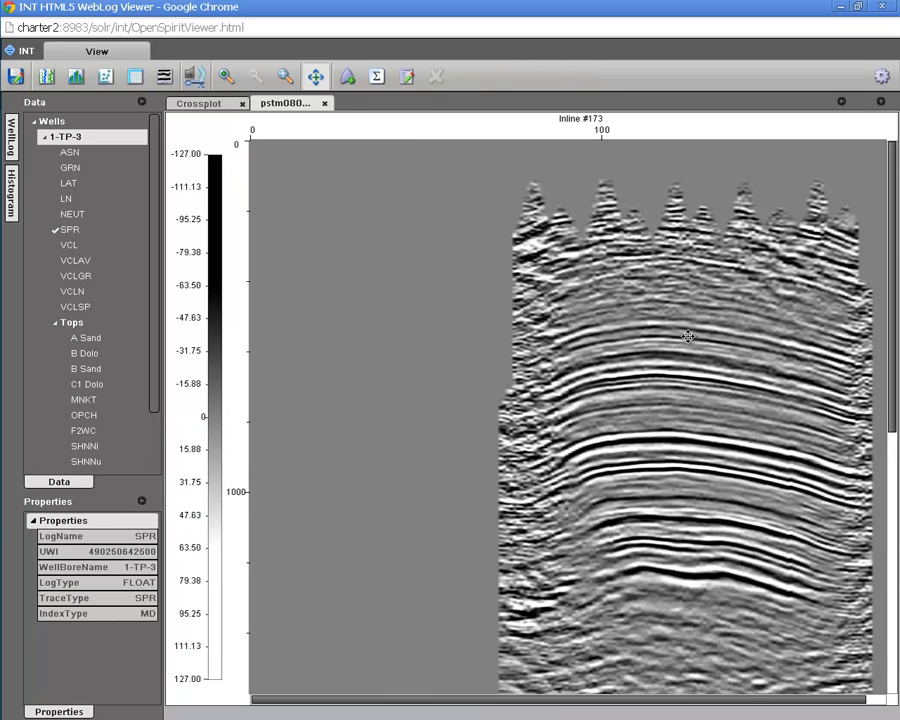
Step the seismic section forward to inline 176 and view the arched reflectors between about 300 and 1000 enlarged.
{"action": "left_click_drag", "start_coordinate": [668, 347], "coordinate": [539, 331]}
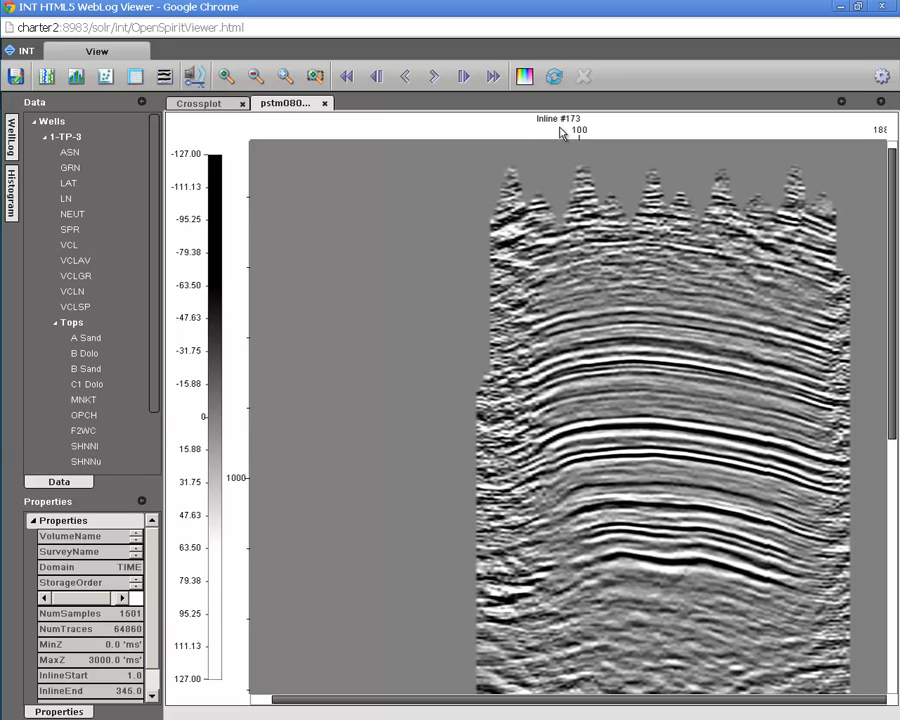
{"action": "left_click", "coordinate": [436, 84]}
{"action": "left_click", "coordinate": [436, 84]}
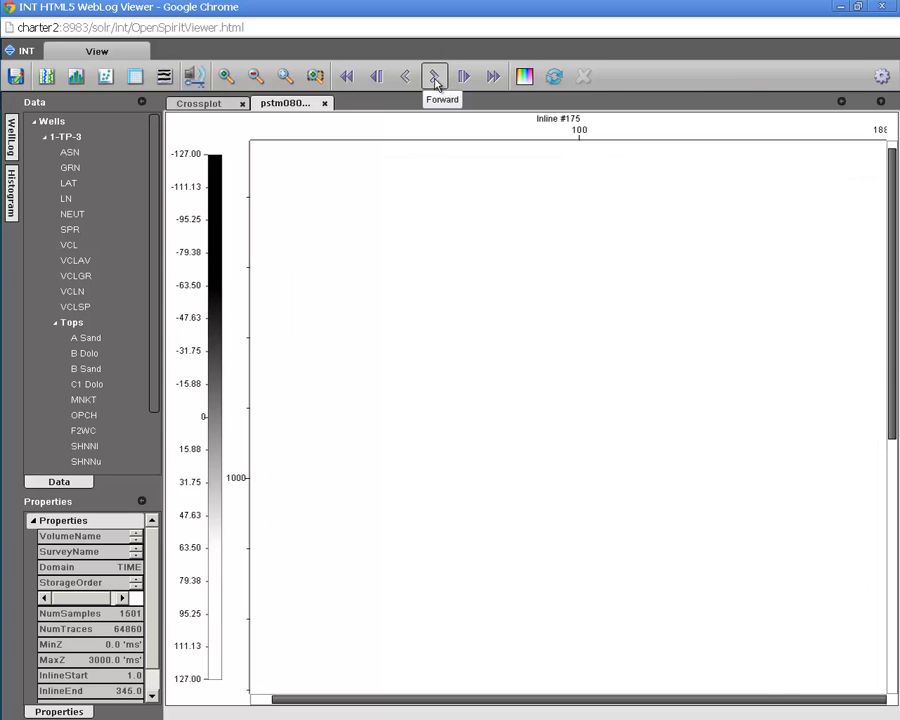
{"action": "scroll", "coordinate": [634, 385], "scroll_direction": "up", "scroll_amount": 2}
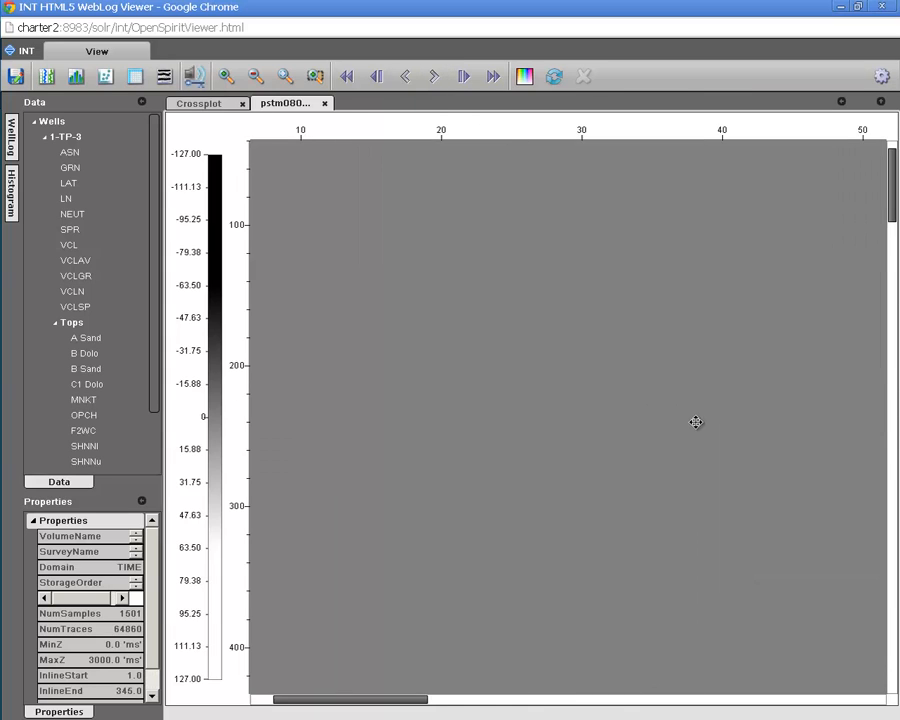
{"action": "left_click_drag", "start_coordinate": [690, 417], "coordinate": [550, 286]}
{"action": "left_click_drag", "start_coordinate": [710, 347], "coordinate": [484, 362]}
{"action": "left_click_drag", "start_coordinate": [755, 376], "coordinate": [414, 364]}
{"action": "scroll", "coordinate": [416, 367], "scroll_direction": "down", "scroll_amount": 1}
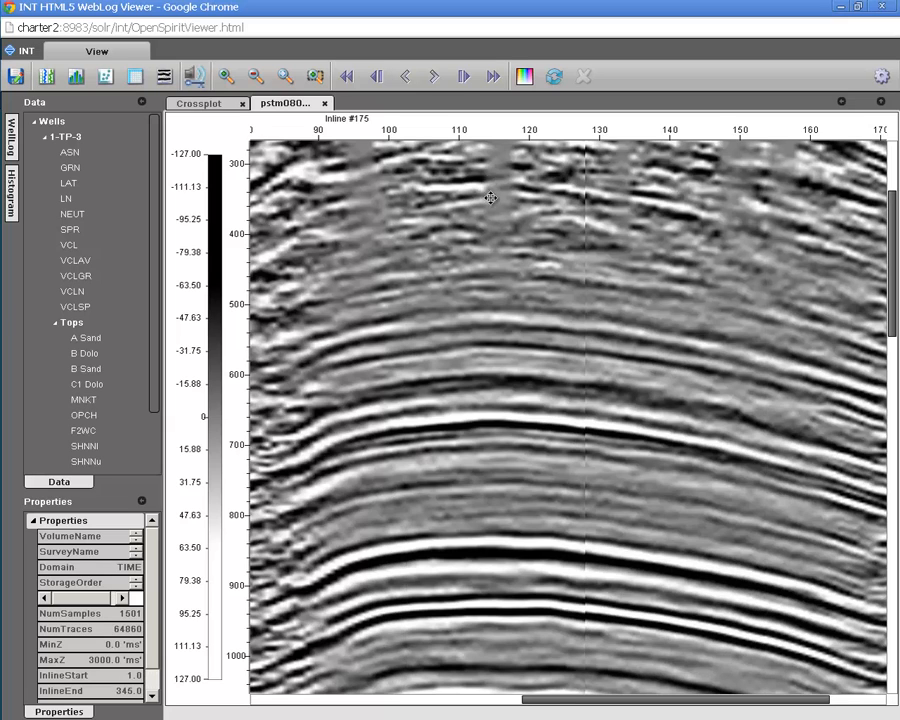
{"action": "left_click", "coordinate": [436, 82]}
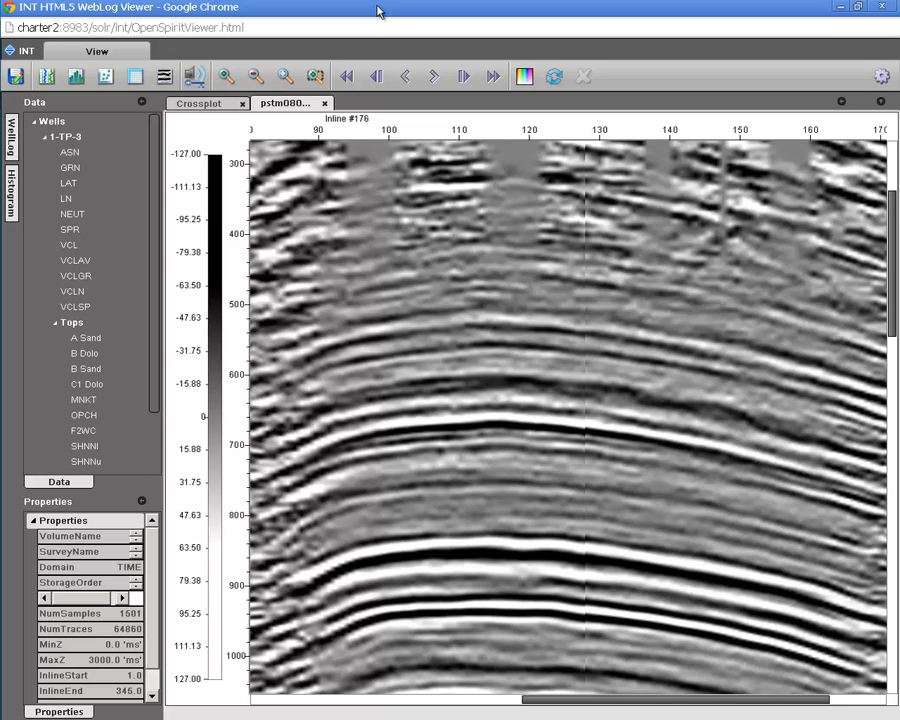
Switch back to OpenSpirit Enterprise Search and change the searched data type to 2d Seismic.
{"action": "left_click_drag", "start_coordinate": [377, 7], "coordinate": [414, 165]}
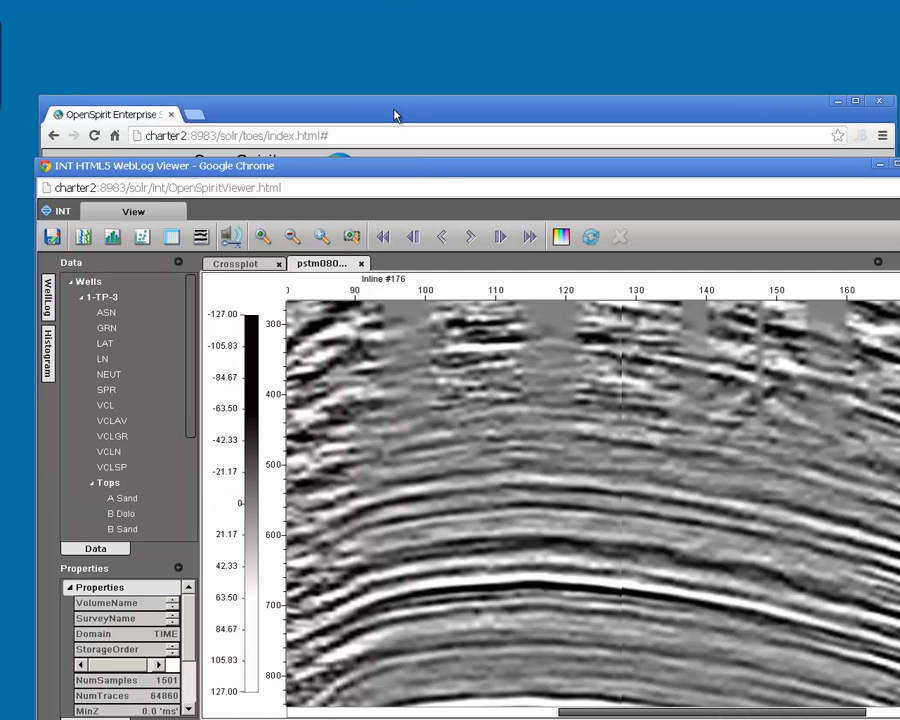
{"action": "left_click_drag", "start_coordinate": [393, 108], "coordinate": [374, 30]}
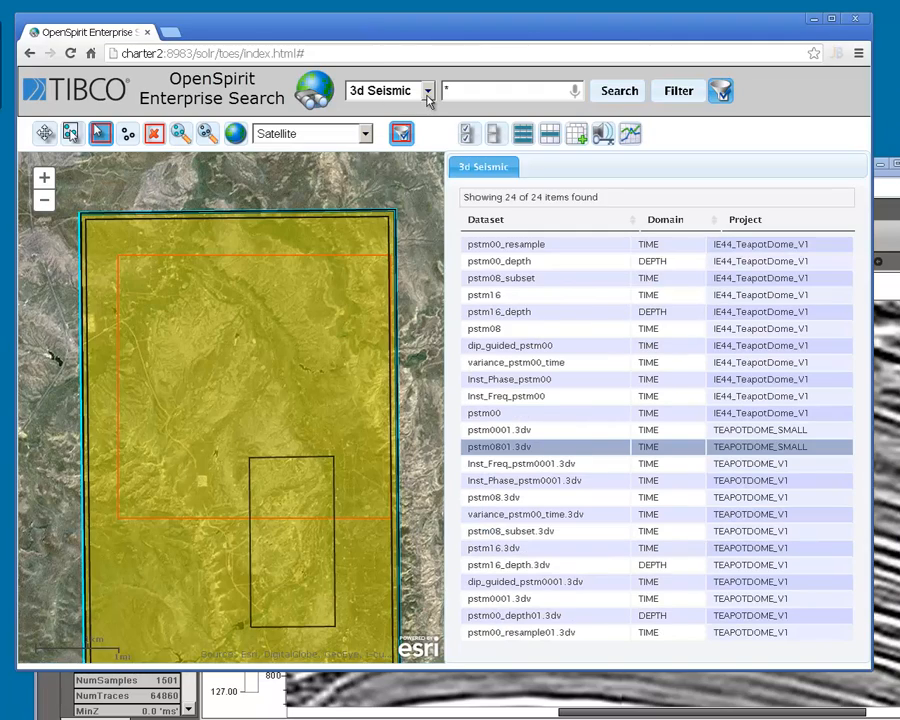
{"action": "left_click", "coordinate": [427, 92]}
{"action": "left_click", "coordinate": [378, 154]}
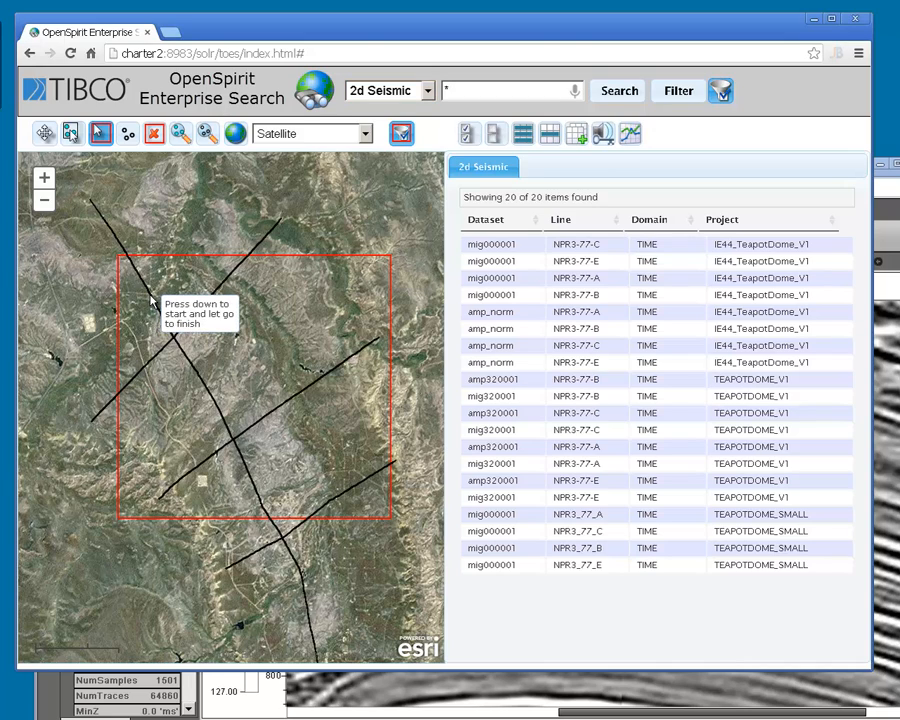
Identify the long northwest-southeast seismic line on the map, then select mig000001 line NPR3_77_A of TEAPOTDOME_SMALL and plot it.
{"action": "left_click", "coordinate": [45, 133]}
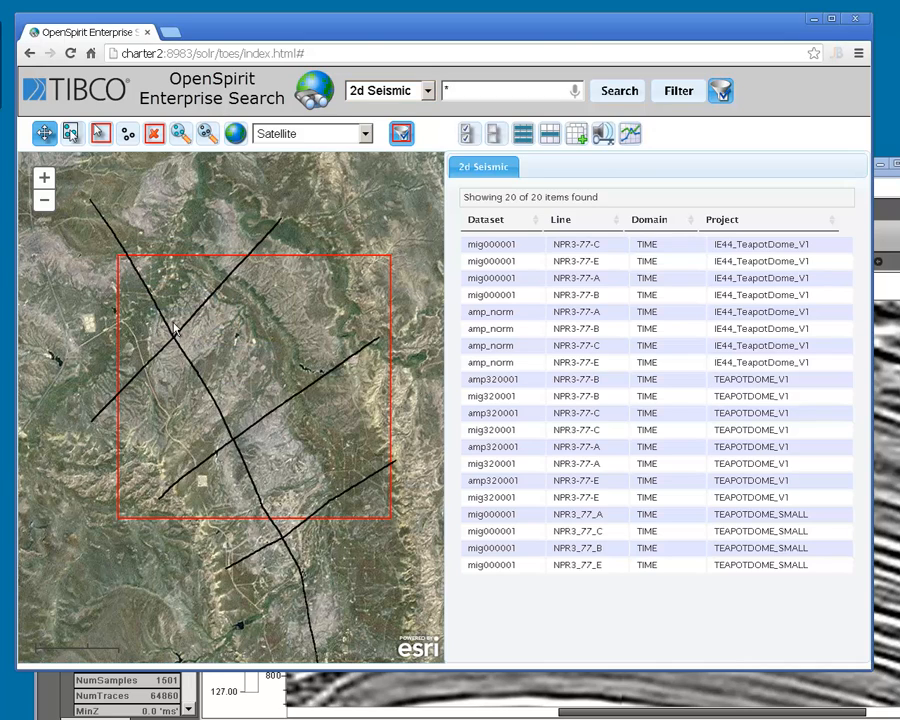
{"action": "left_click", "coordinate": [184, 360]}
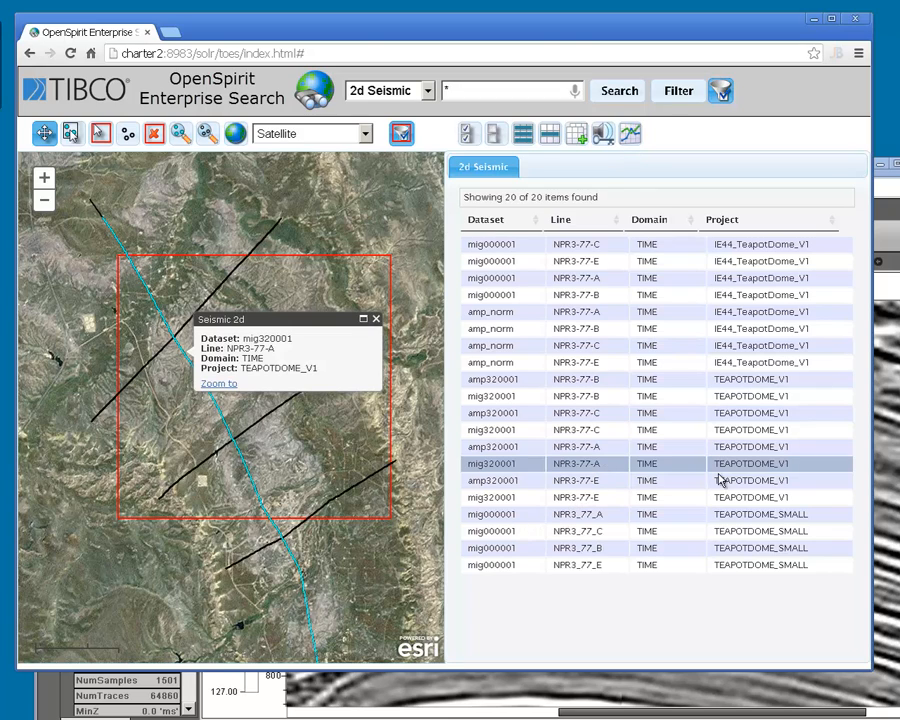
{"action": "left_click", "coordinate": [737, 517]}
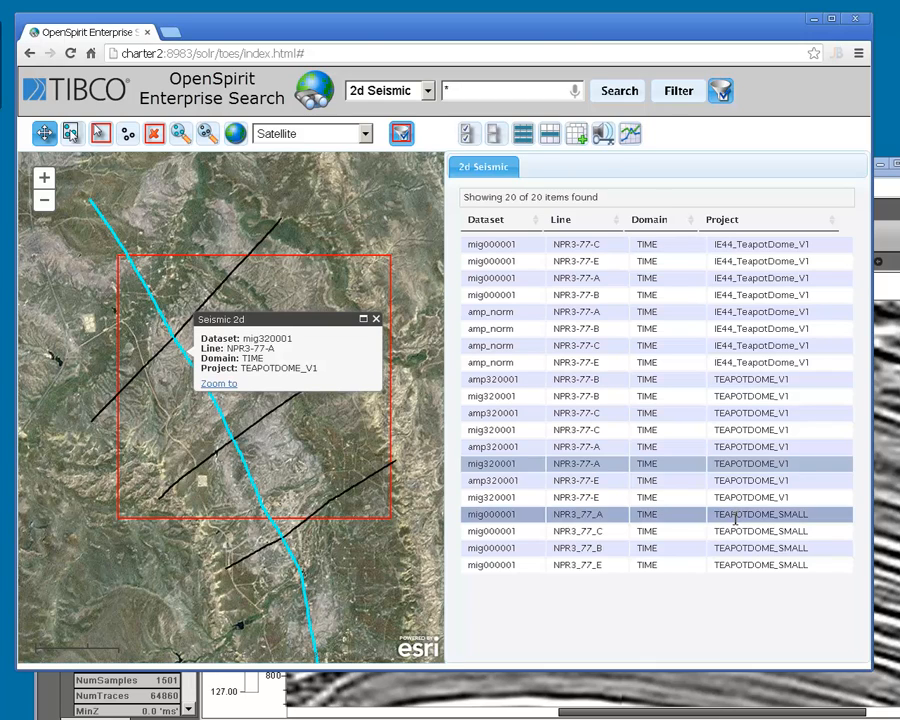
{"action": "left_click", "coordinate": [631, 138]}
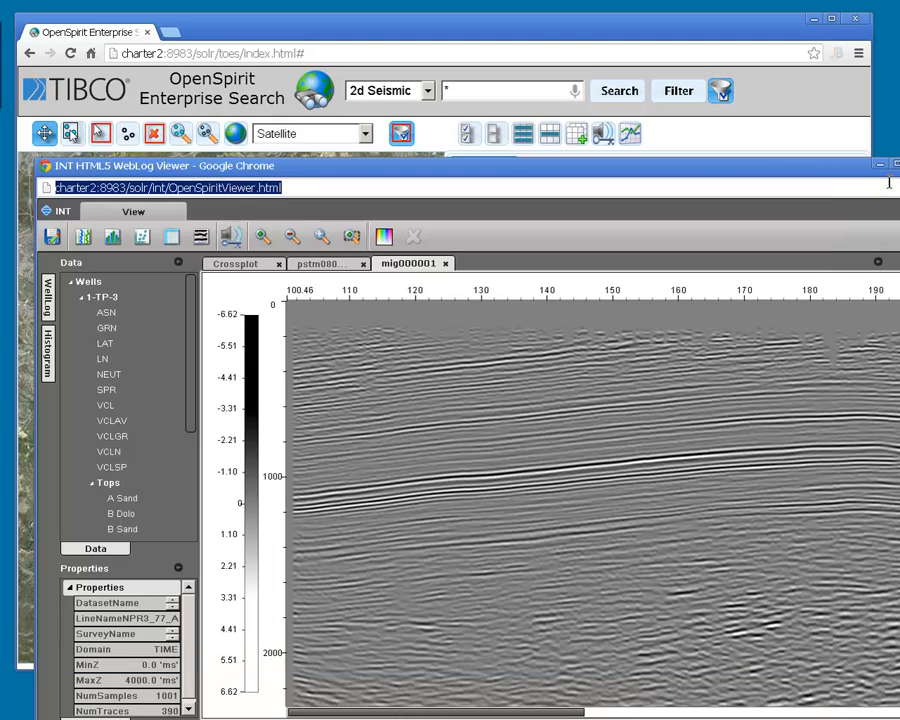
Maximize the WebLog Viewer and examine the mig000001 section along line NPR3_77_A toward its higher shot numbers.
{"action": "double_click", "coordinate": [816, 168]}
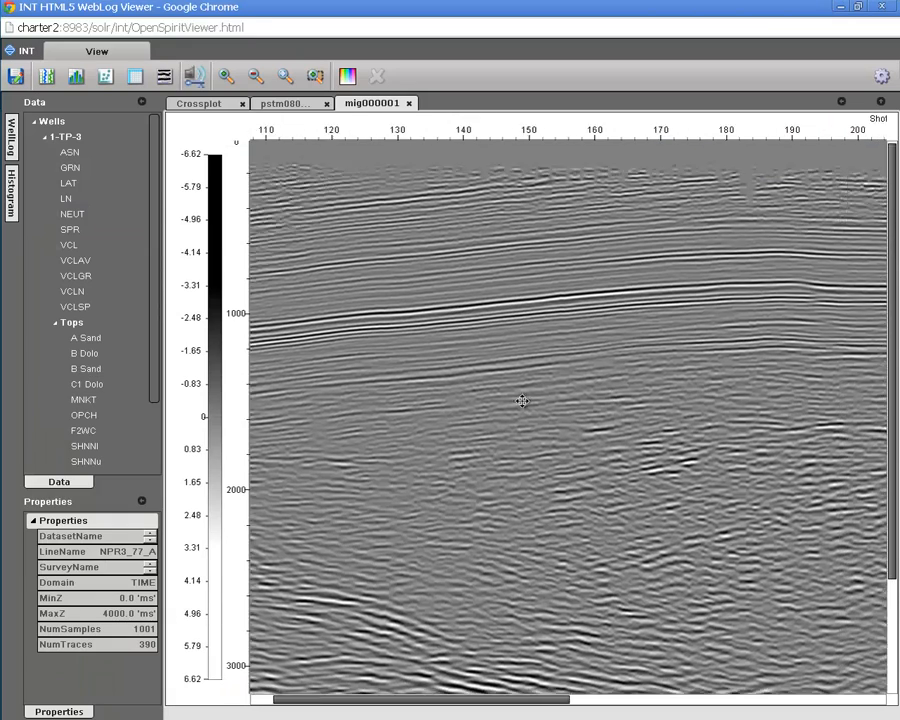
{"action": "left_click_drag", "start_coordinate": [522, 401], "coordinate": [369, 400]}
{"action": "left_click_drag", "start_coordinate": [737, 363], "coordinate": [594, 364]}
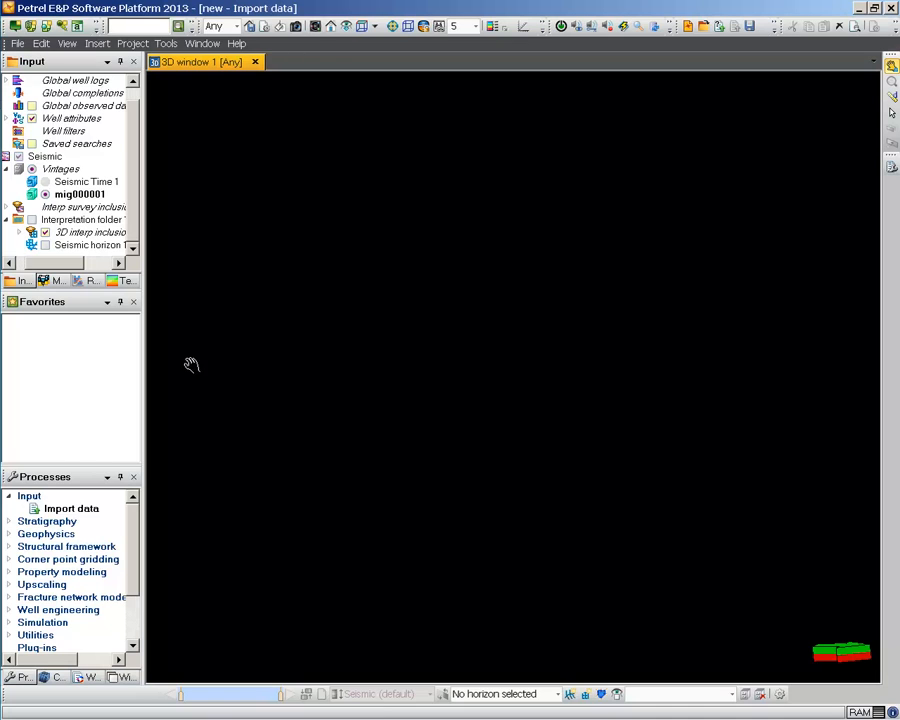
Check the Input data tree and the 3D window in Petrel for existing seismic data.
{"action": "scroll", "coordinate": [133, 147], "scroll_direction": "up", "scroll_amount": 1}
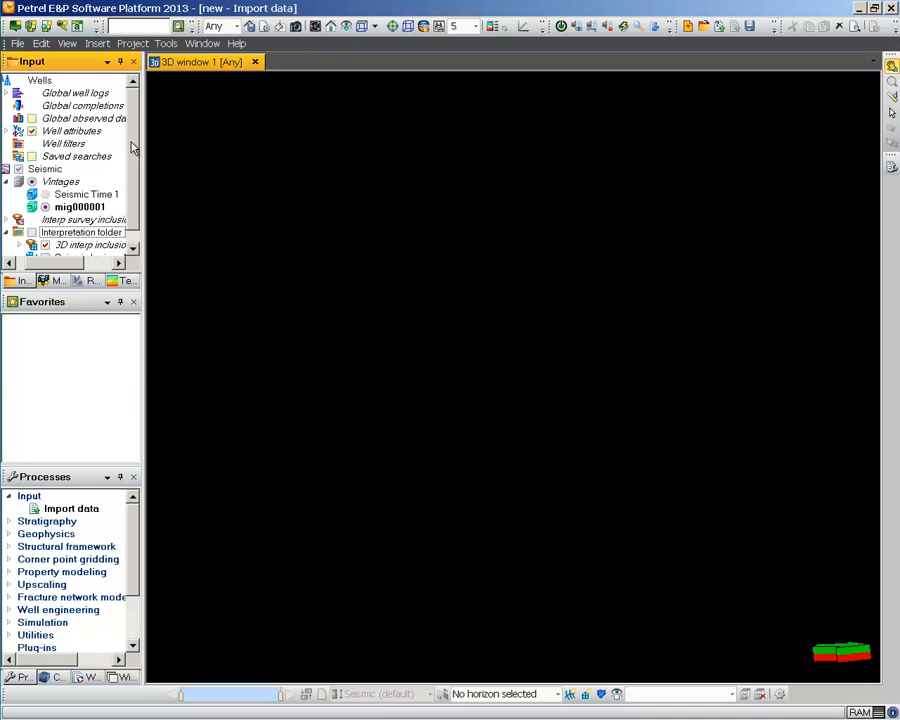
{"action": "scroll", "coordinate": [133, 147], "scroll_direction": "down", "scroll_amount": 1}
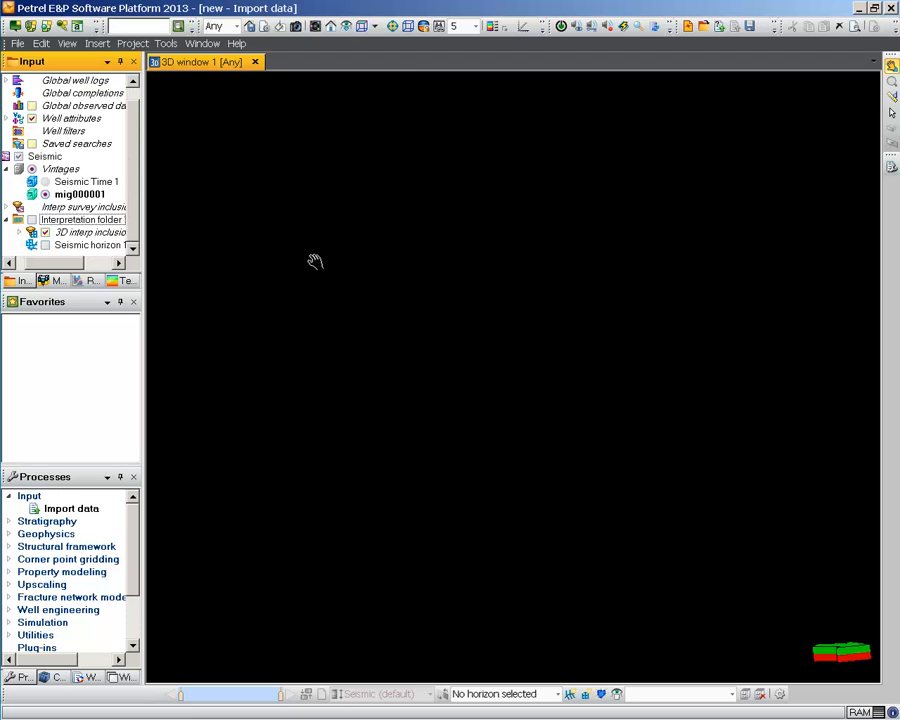
{"action": "left_click_drag", "start_coordinate": [315, 262], "coordinate": [390, 310]}
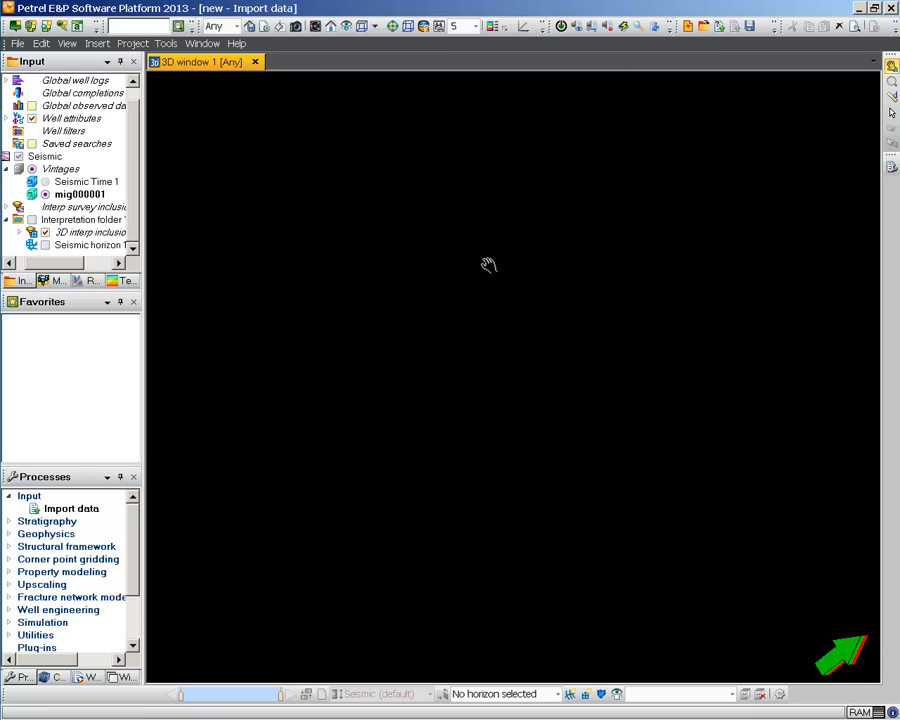
Return to OpenSpirit Enterprise Search and send the selected 2d line NPR3_77_A (mig000001) to Petrel.
{"action": "left_click_drag", "start_coordinate": [482, 8], "coordinate": [495, 268]}
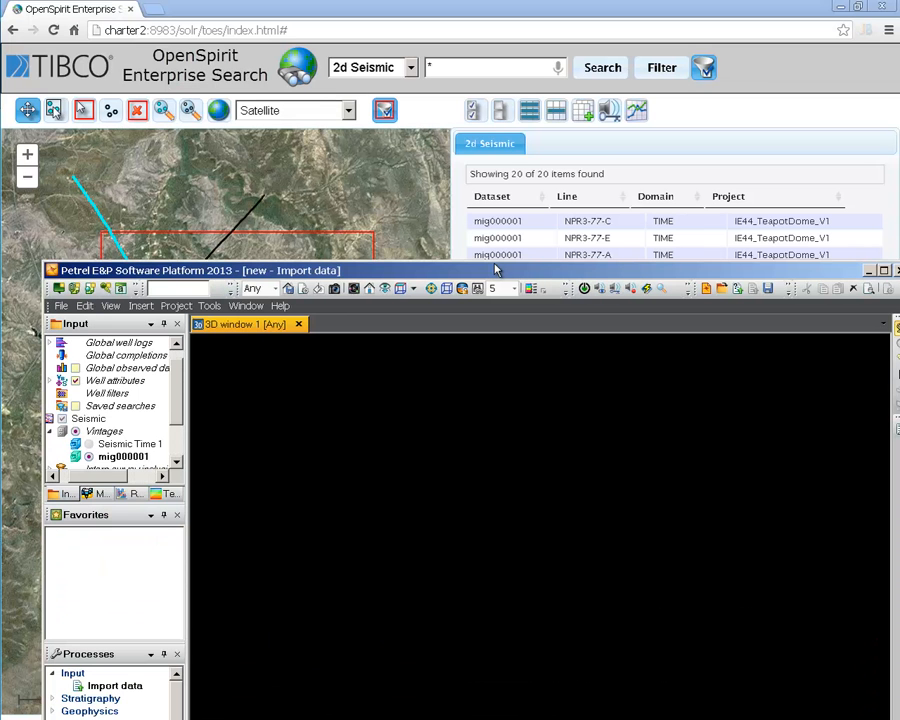
{"action": "left_click", "coordinate": [388, 12]}
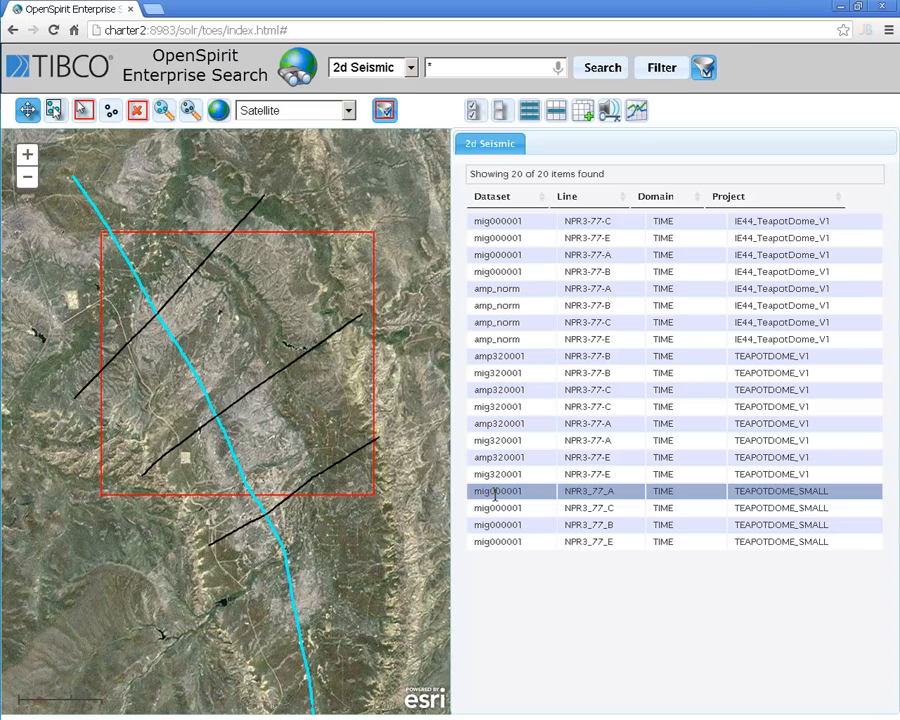
{"action": "left_click", "coordinate": [610, 116]}
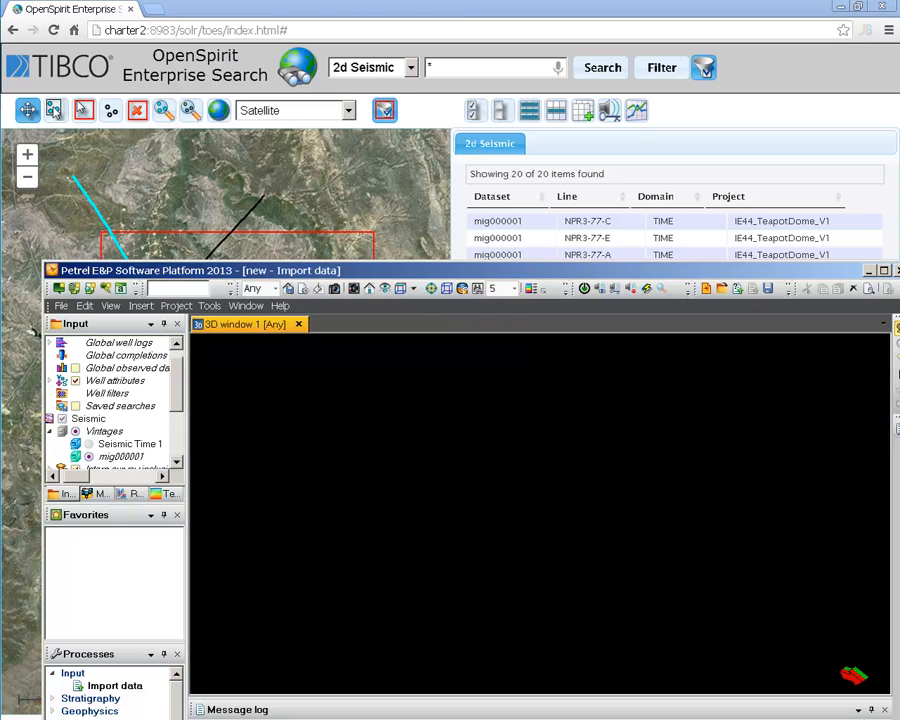
Maximize Petrel and display the imported mig000001 seismic section along line NPR3_77_A in the 3D window.
{"action": "double_click", "coordinate": [295, 274]}
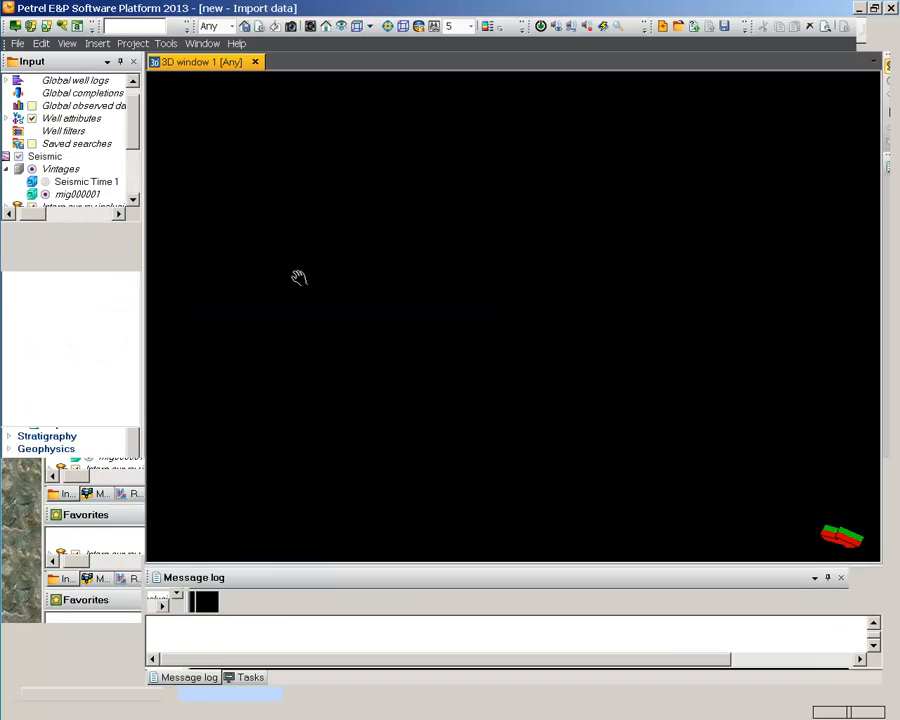
{"action": "left_click_drag", "start_coordinate": [130, 172], "coordinate": [132, 221]}
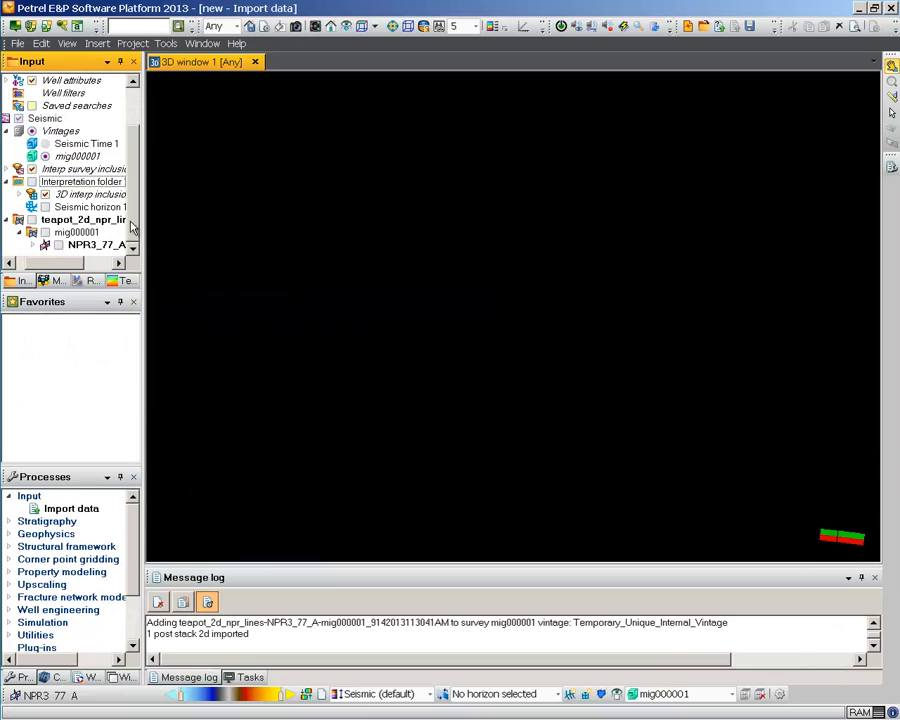
{"action": "left_click", "coordinate": [32, 220]}
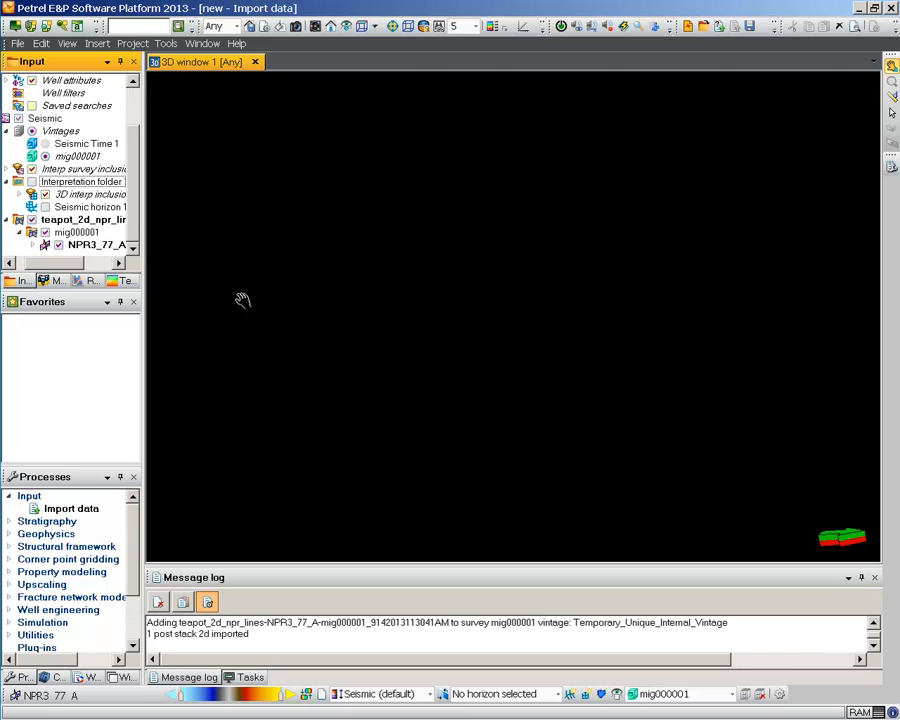
{"action": "right_click", "coordinate": [82, 233]}
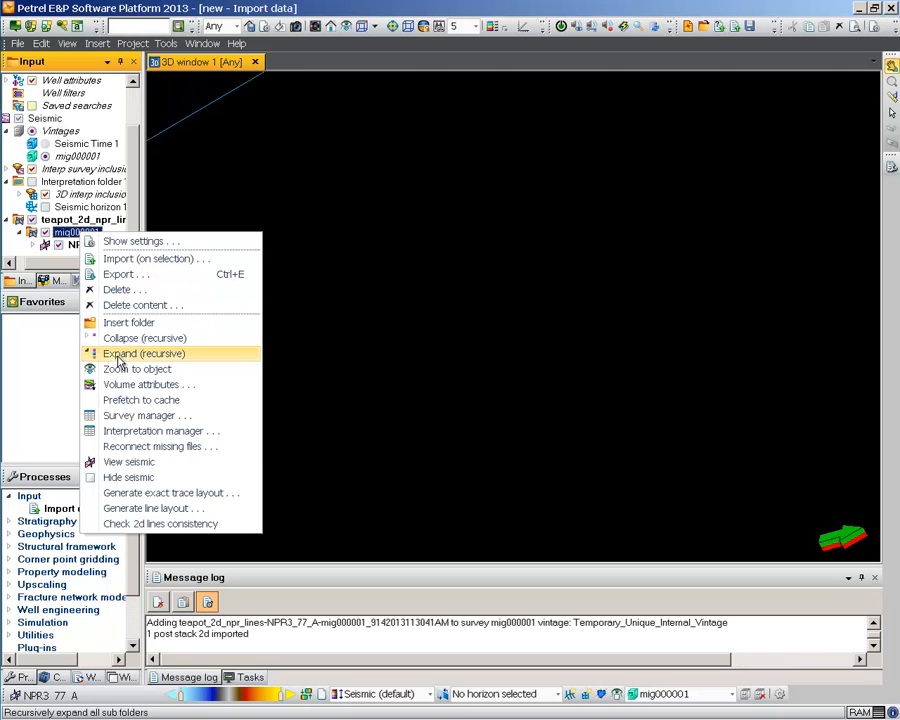
{"action": "left_click", "coordinate": [138, 463]}
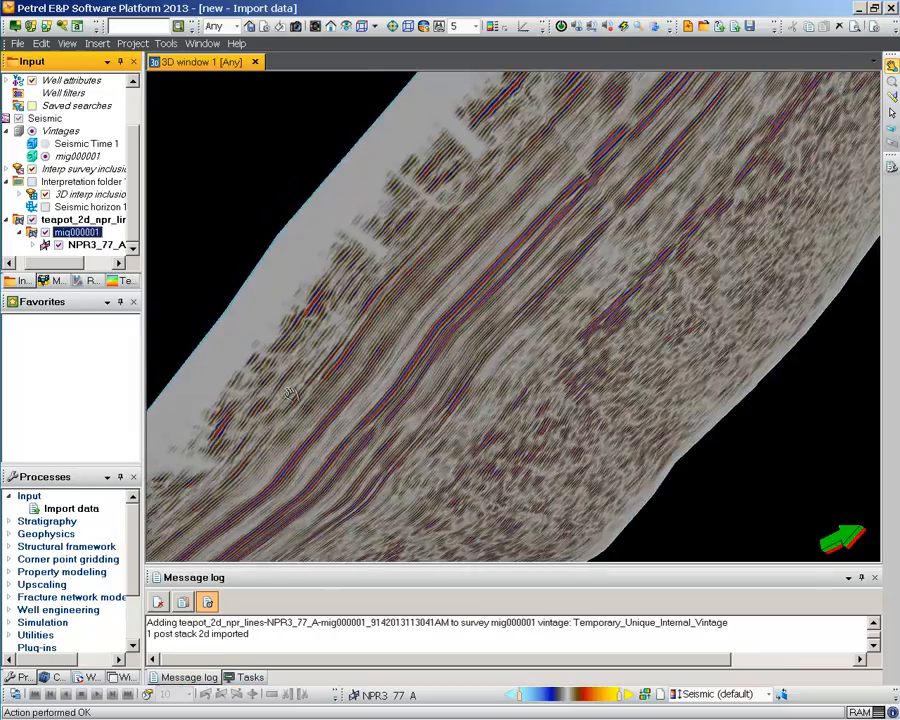
{"action": "scroll", "coordinate": [402, 266], "scroll_direction": "up", "scroll_amount": 2}
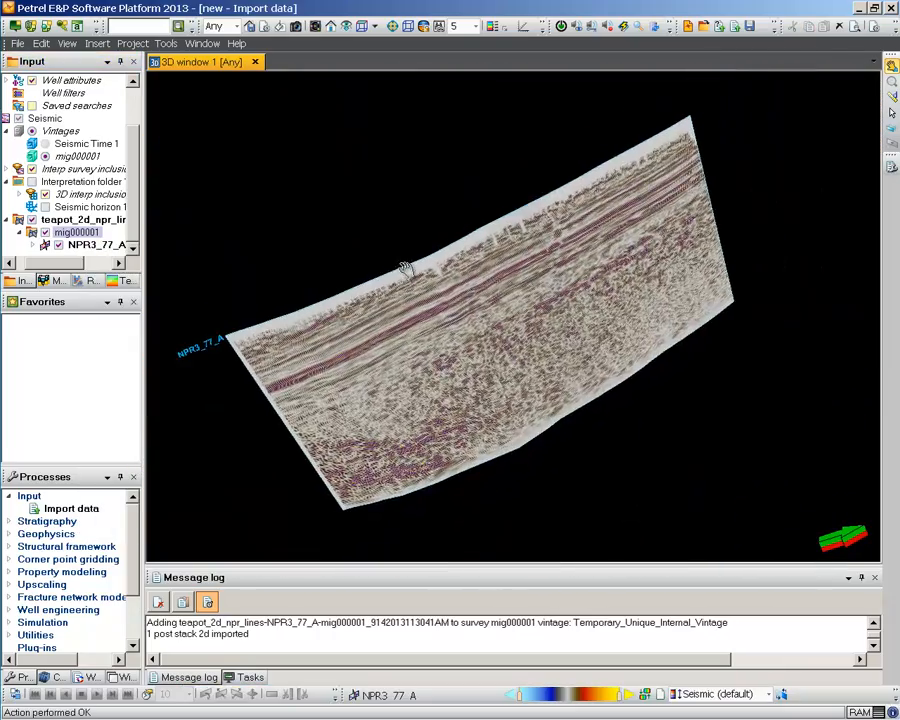
{"action": "left_click_drag", "start_coordinate": [390, 303], "coordinate": [346, 153]}
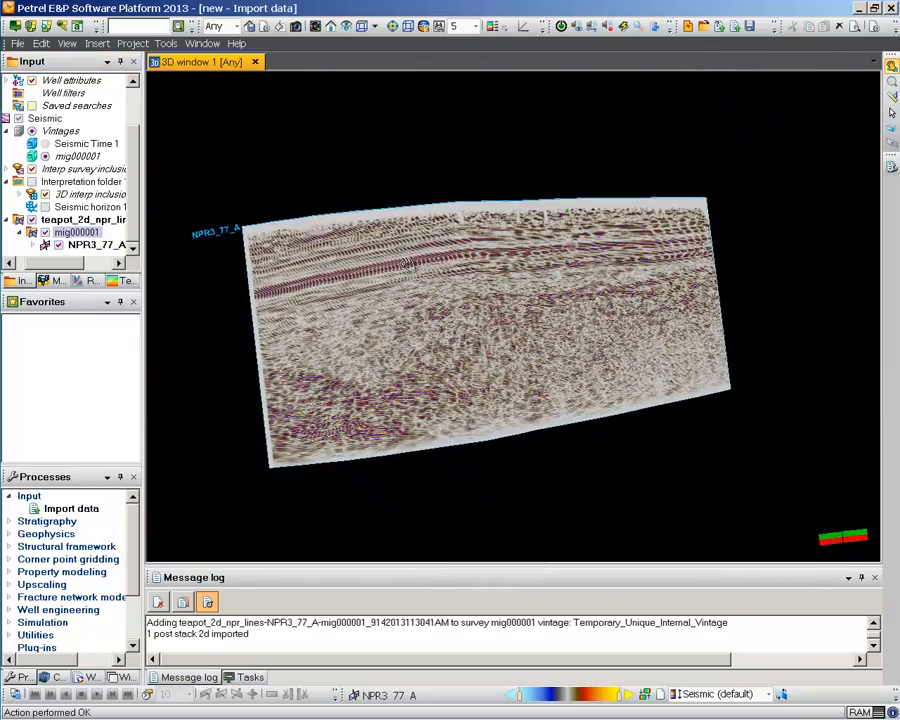
Dock Petrel on one half of the screen and restore the OpenSpirit Enterprise Search window so it can be moved beside it.
{"action": "key", "text": "super+Right"}
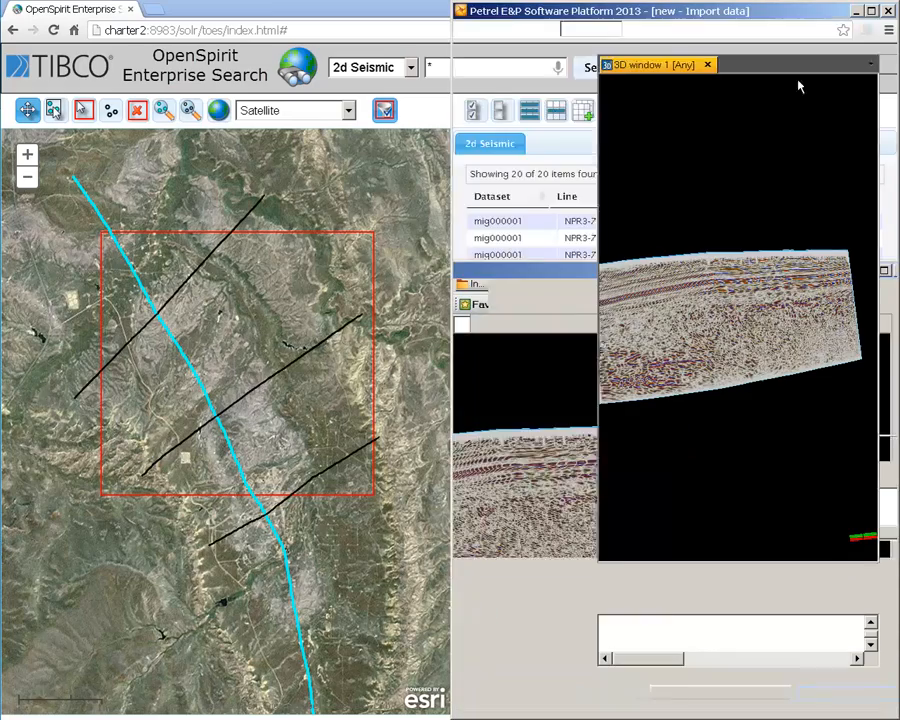
{"action": "double_click", "coordinate": [247, 15]}
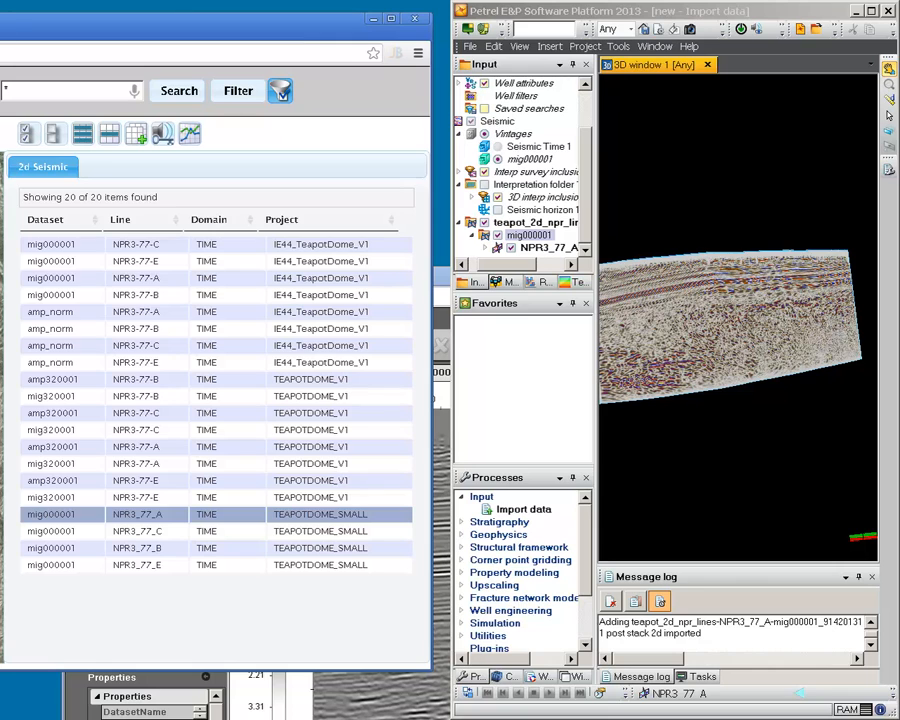
{"action": "left_click_drag", "start_coordinate": [25, 25], "coordinate": [302, 36]}
Change the search type from 2d Seismic to Well Log and search for "gr or sp".
{"action": "left_click", "coordinate": [236, 96]}
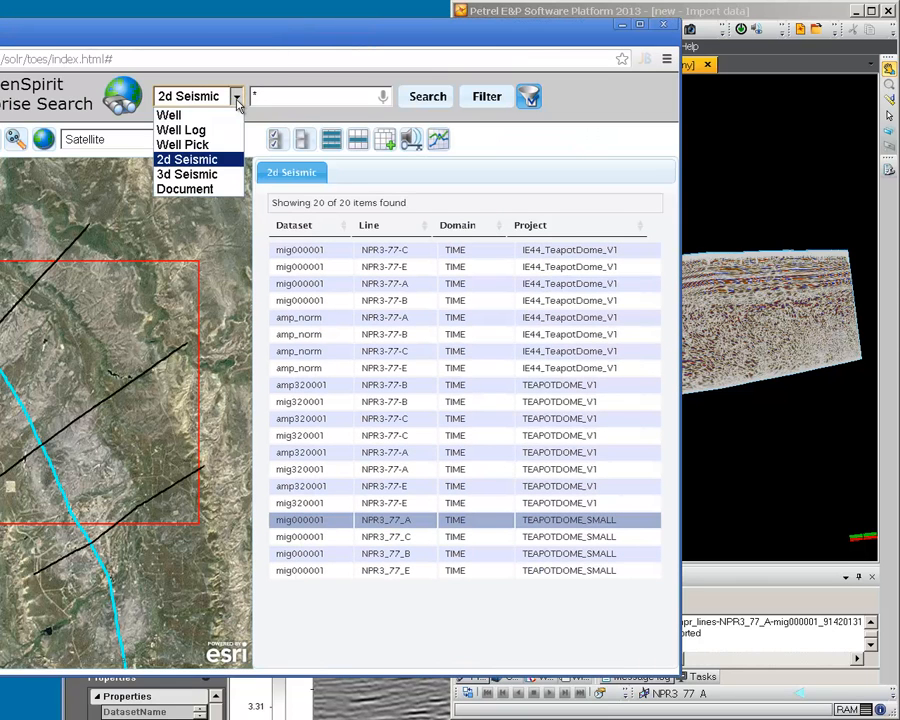
{"action": "left_click", "coordinate": [203, 118]}
{"action": "left_click", "coordinate": [205, 97]}
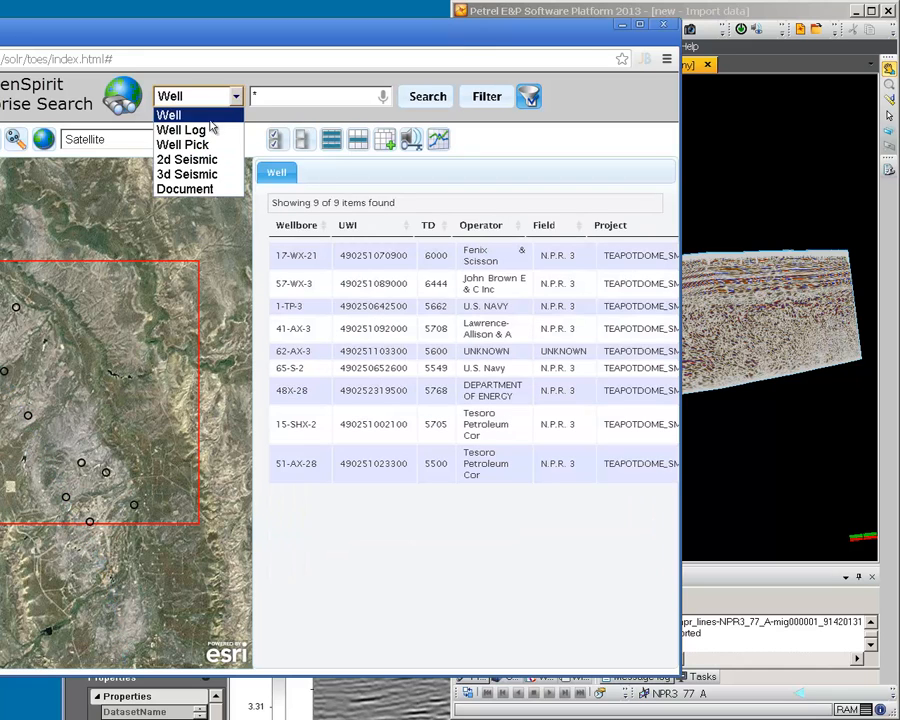
{"action": "left_click", "coordinate": [200, 130]}
{"action": "left_click_drag", "start_coordinate": [195, 40], "coordinate": [329, 25]}
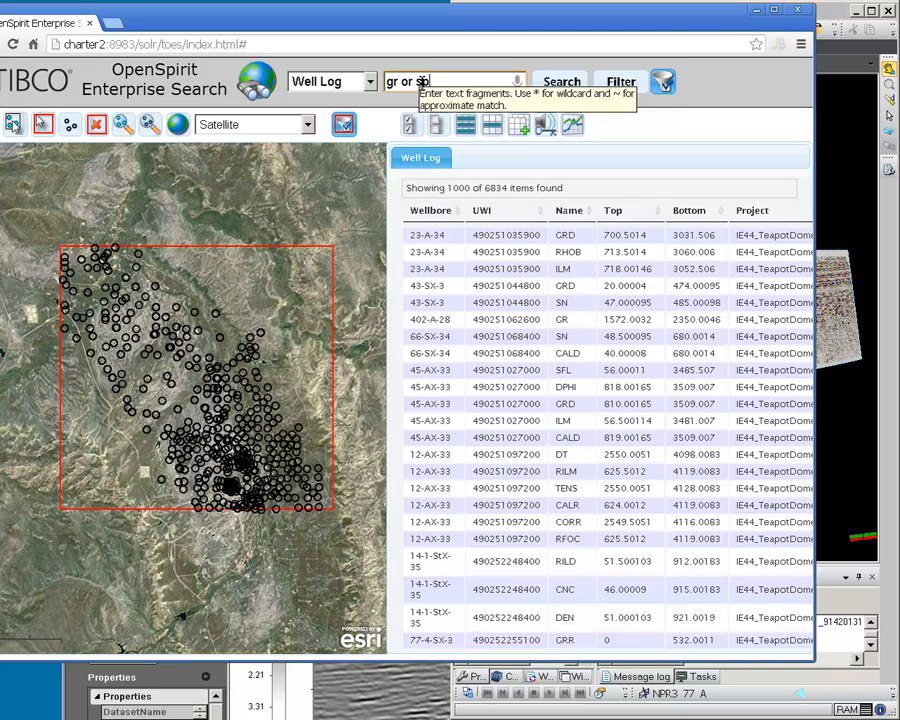
{"action": "key", "text": "Return"}
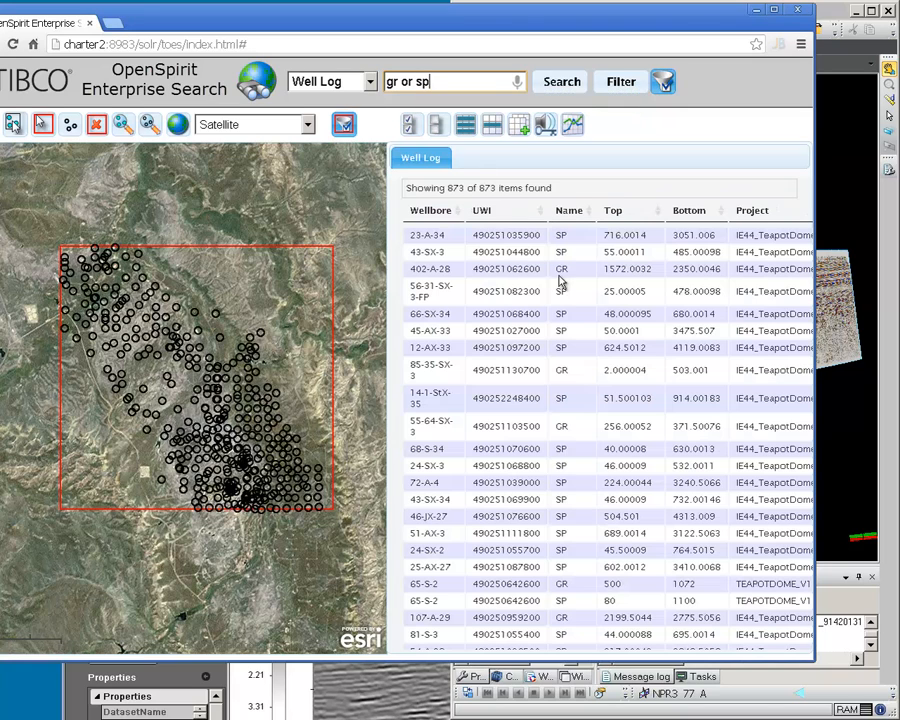
Filter the well log results by project so that only TEAPOTDOME_SMALL is included.
{"action": "left_click", "coordinate": [613, 86]}
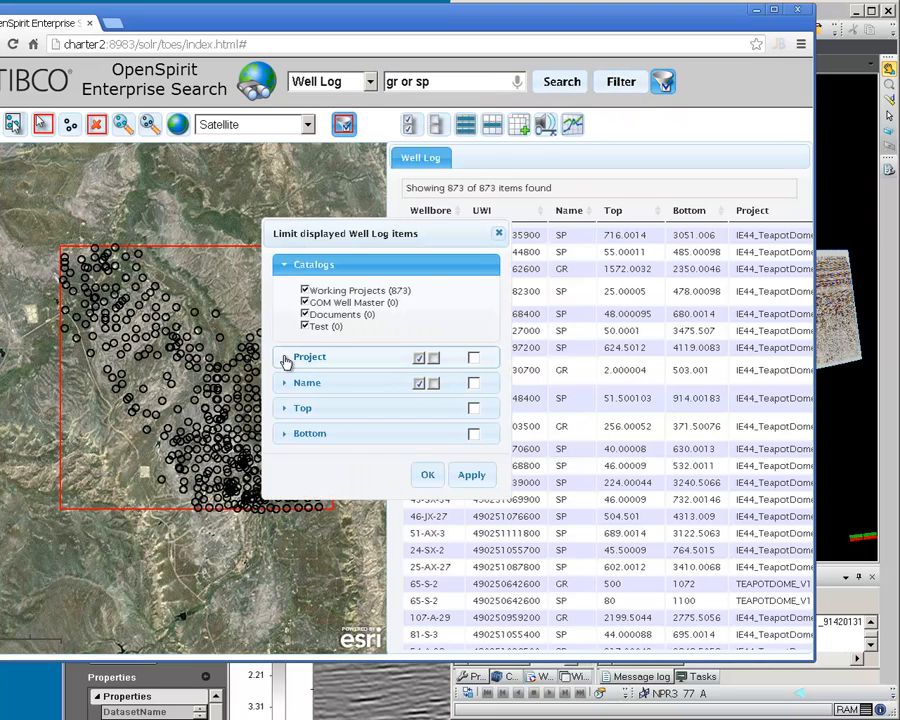
{"action": "left_click", "coordinate": [286, 358]}
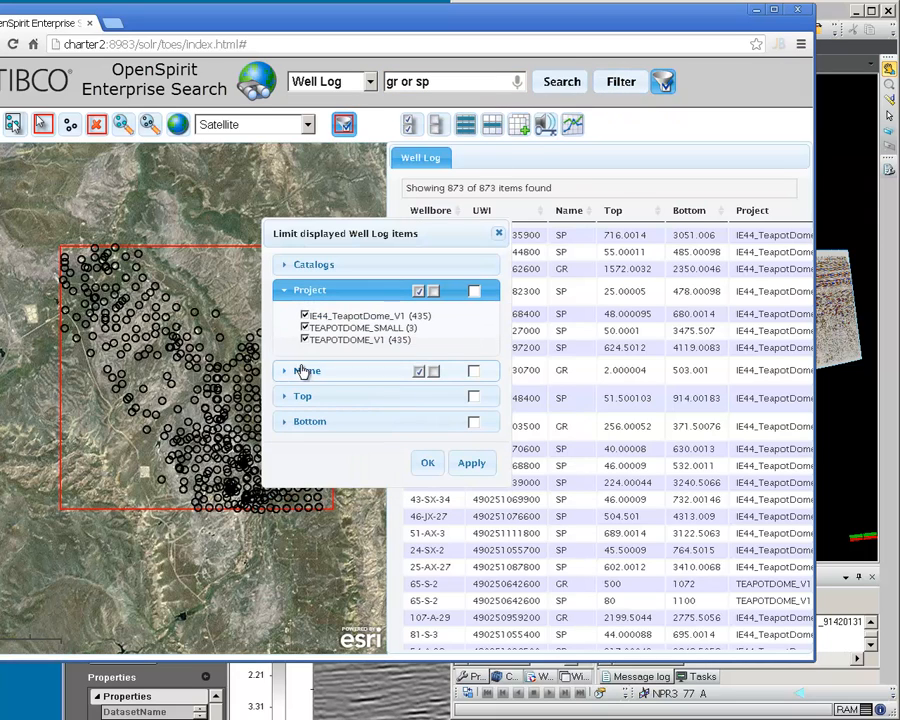
{"action": "left_click", "coordinate": [305, 315]}
{"action": "left_click", "coordinate": [305, 339]}
{"action": "left_click", "coordinate": [427, 463]}
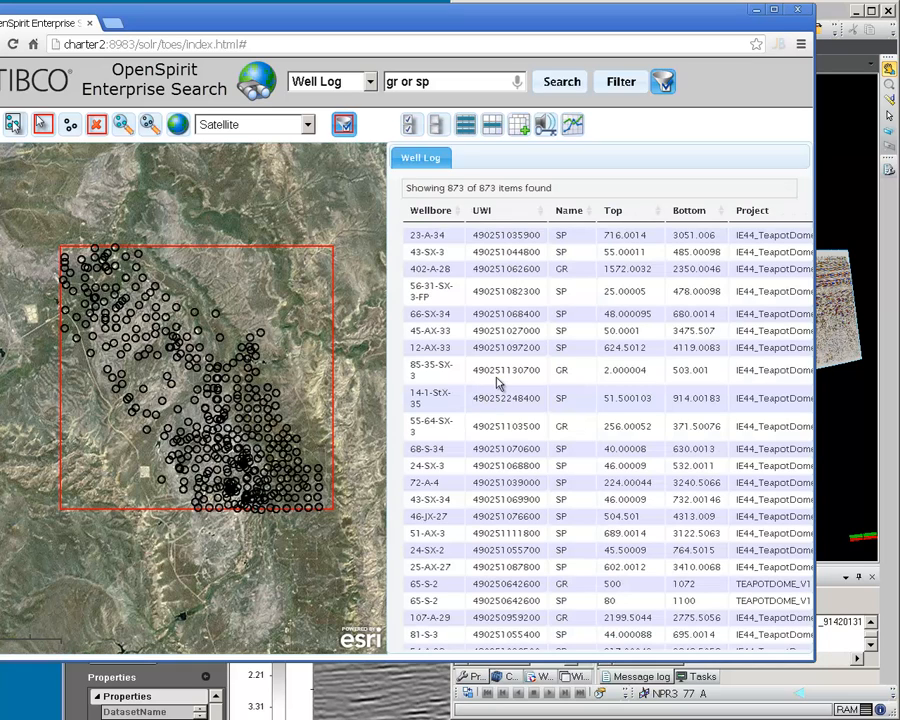
{"action": "left_click", "coordinate": [664, 84]}
{"action": "left_click", "coordinate": [625, 90]}
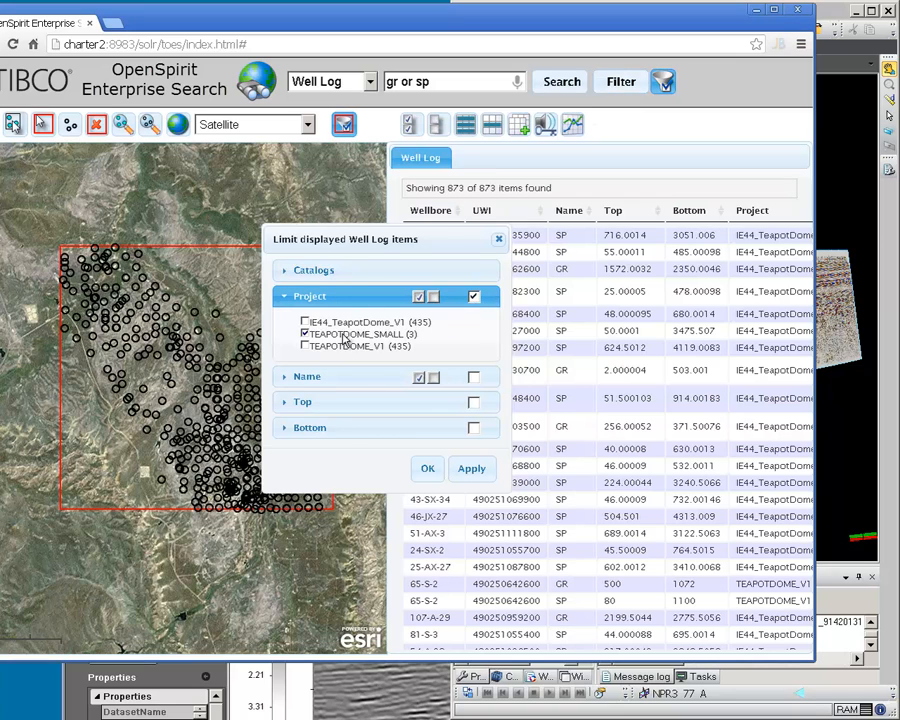
{"action": "left_click", "coordinate": [428, 467]}
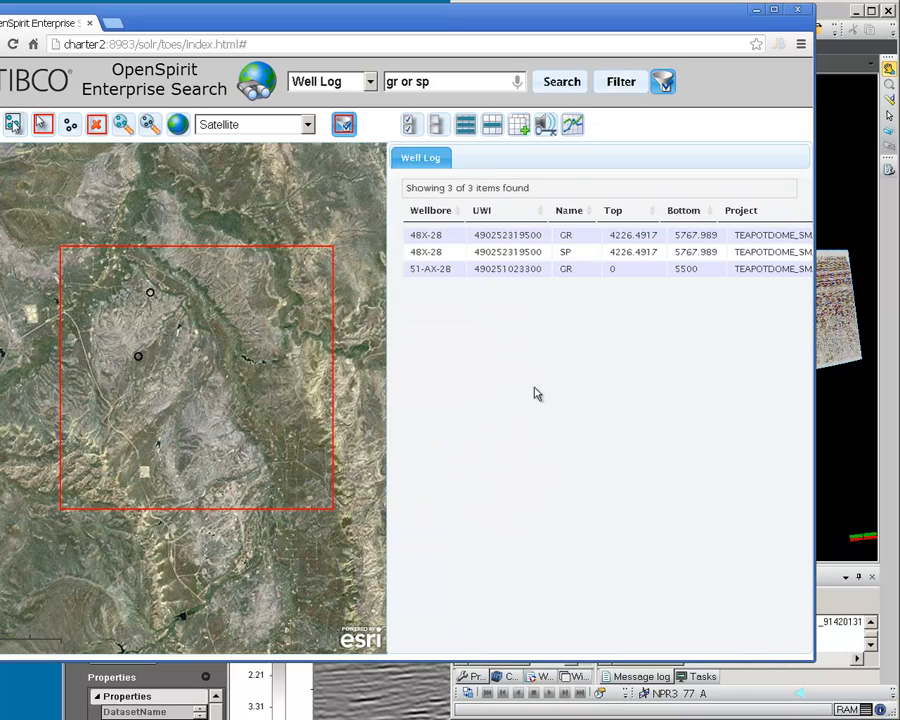
Search the well logs for "gr or sp or ild or dt", then select all the results and send them to Petrel.
{"action": "left_click", "coordinate": [442, 76]}
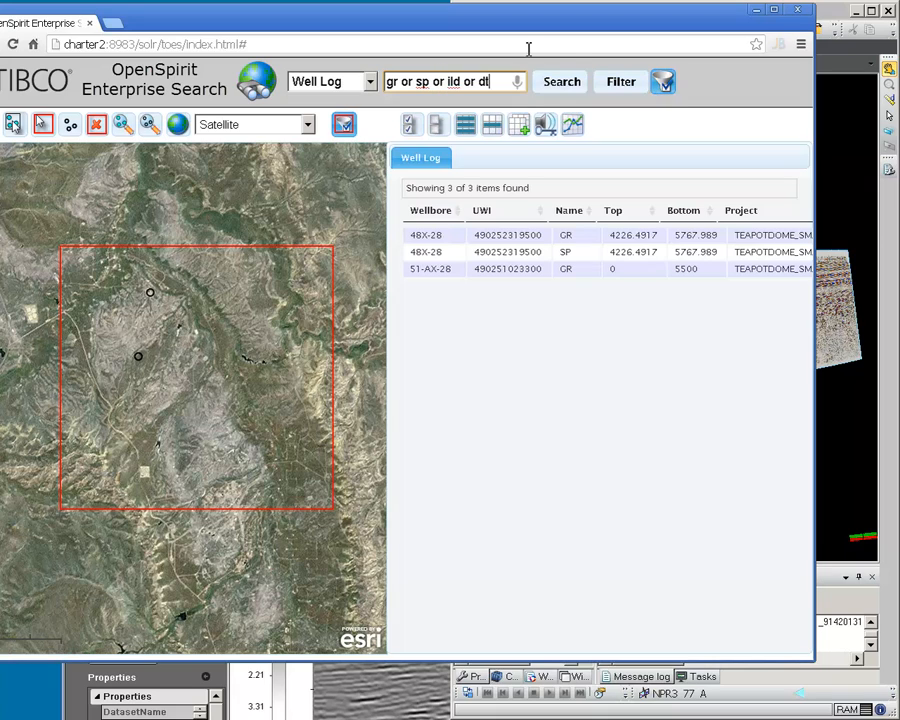
{"action": "left_click", "coordinate": [559, 84]}
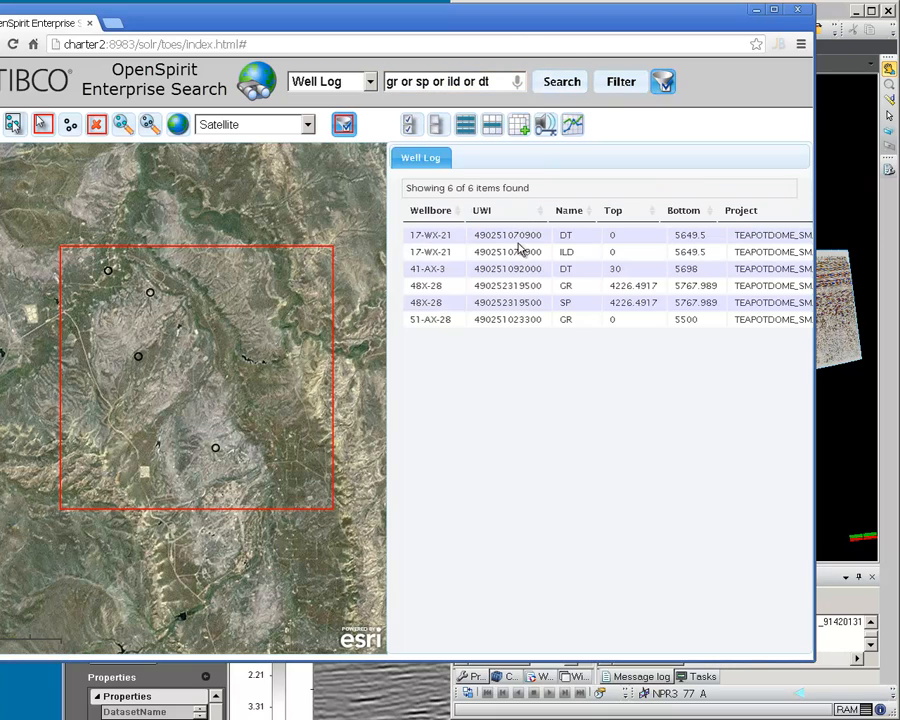
{"action": "left_click", "coordinate": [410, 124]}
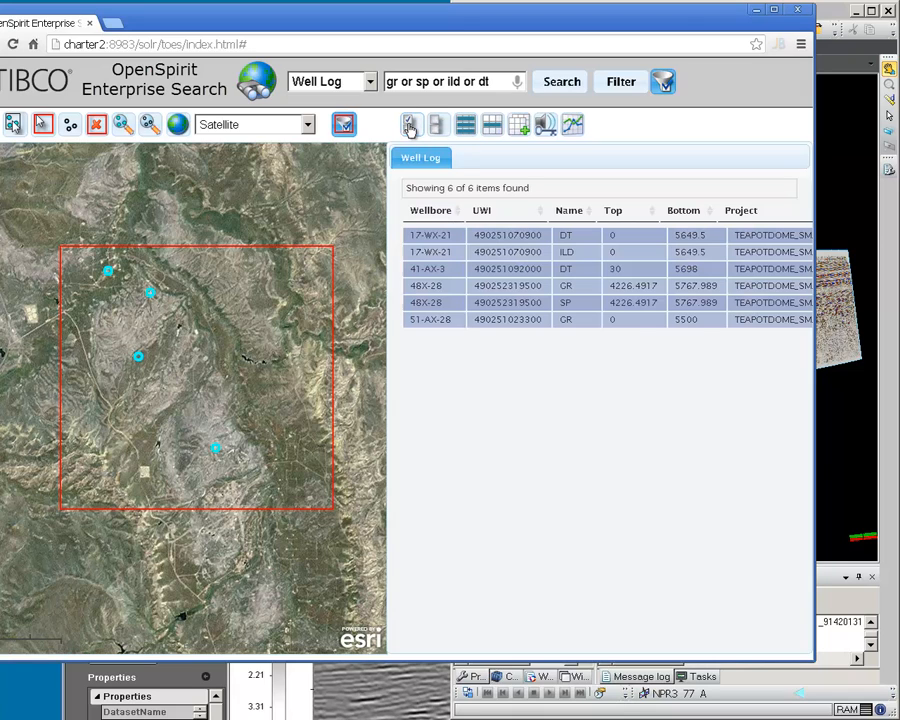
{"action": "left_click", "coordinate": [546, 126]}
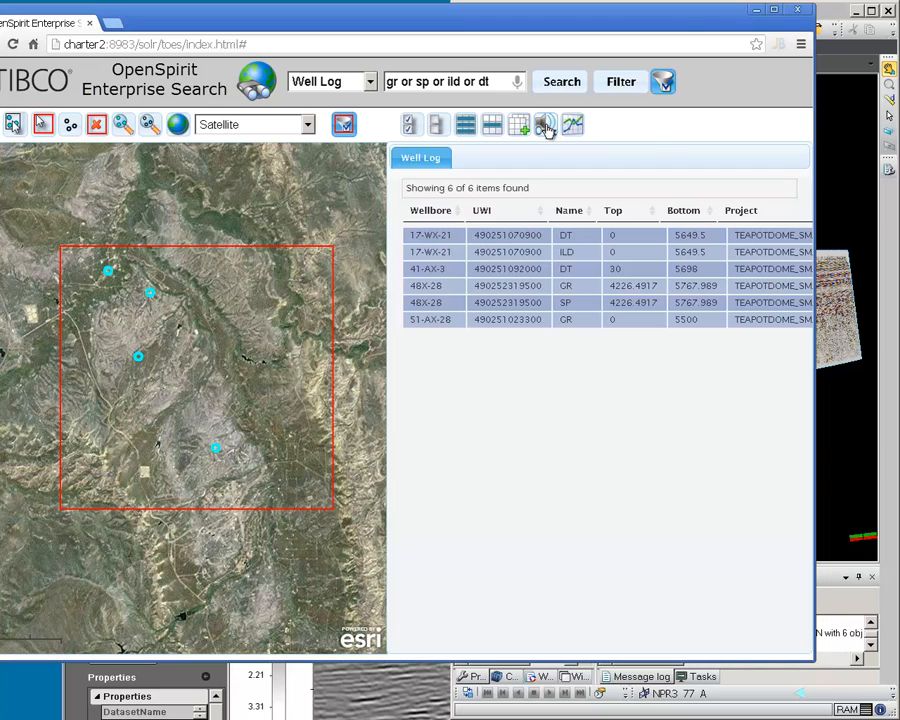
Switch to Petrel, maximize it and display all the imported wells together with the seismic line in the 3D window.
{"action": "left_click", "coordinate": [842, 122]}
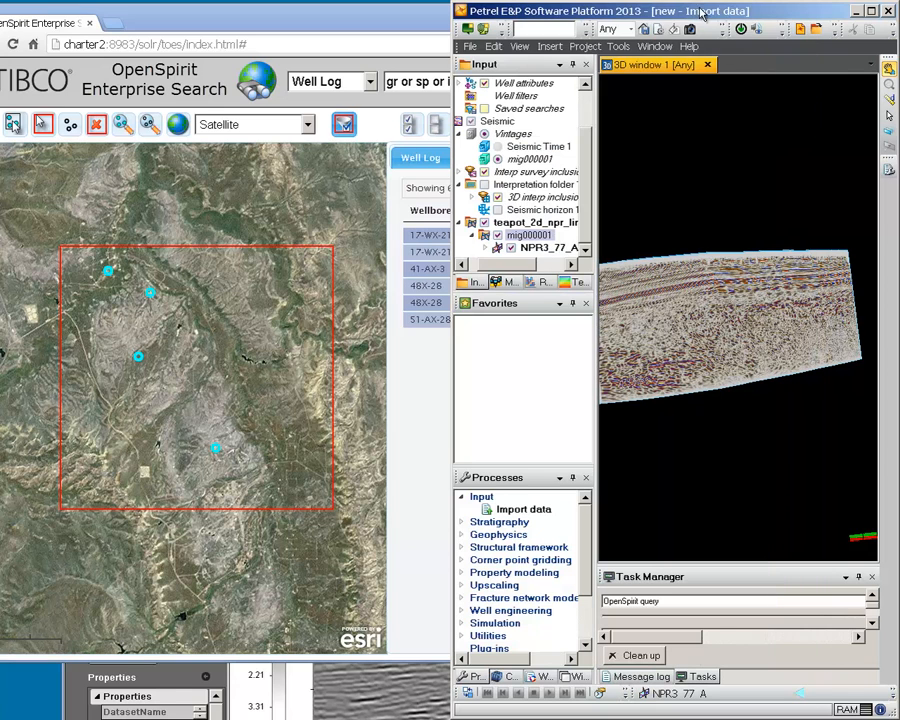
{"action": "left_click_drag", "start_coordinate": [697, 18], "coordinate": [540, 273]}
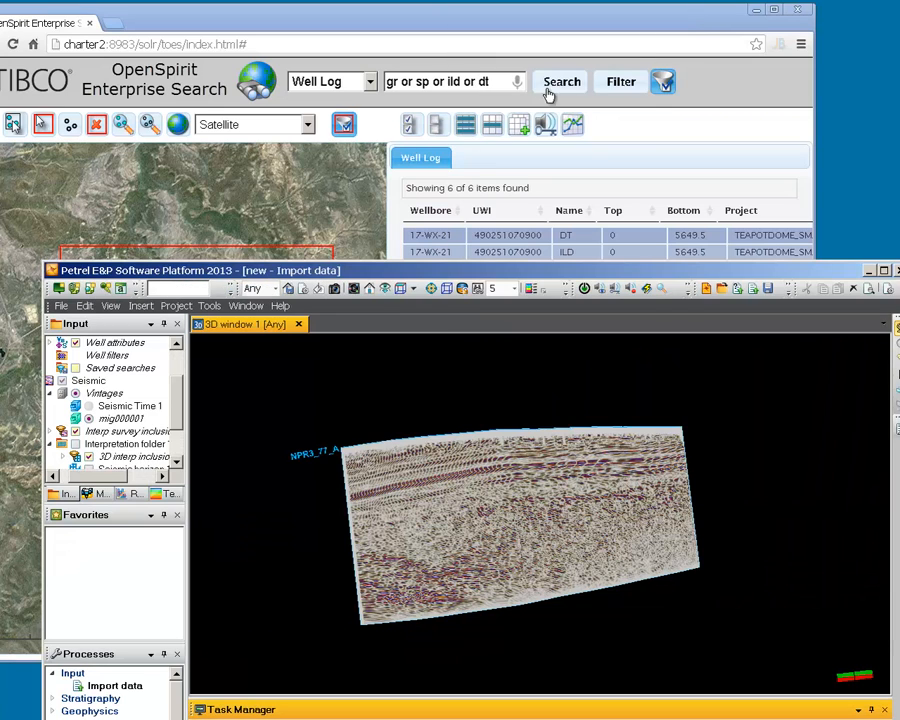
{"action": "double_click", "coordinate": [414, 271]}
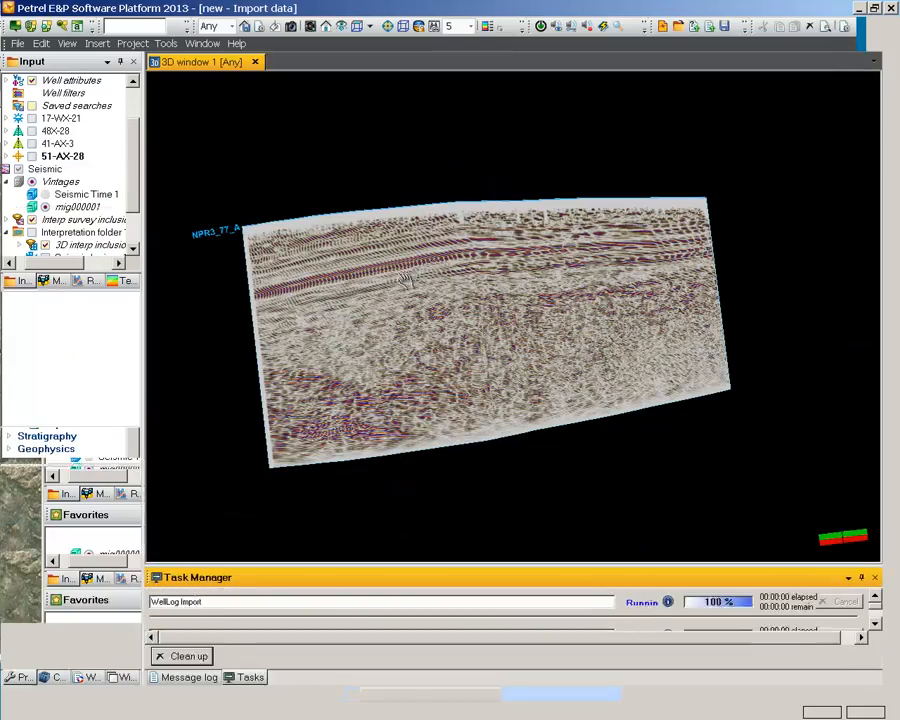
{"action": "left_click_drag", "start_coordinate": [414, 272], "coordinate": [358, 275]}
{"action": "scroll", "coordinate": [390, 284], "scroll_direction": "down", "scroll_amount": 5}
{"action": "scroll", "coordinate": [390, 284], "scroll_direction": "up", "scroll_amount": 2}
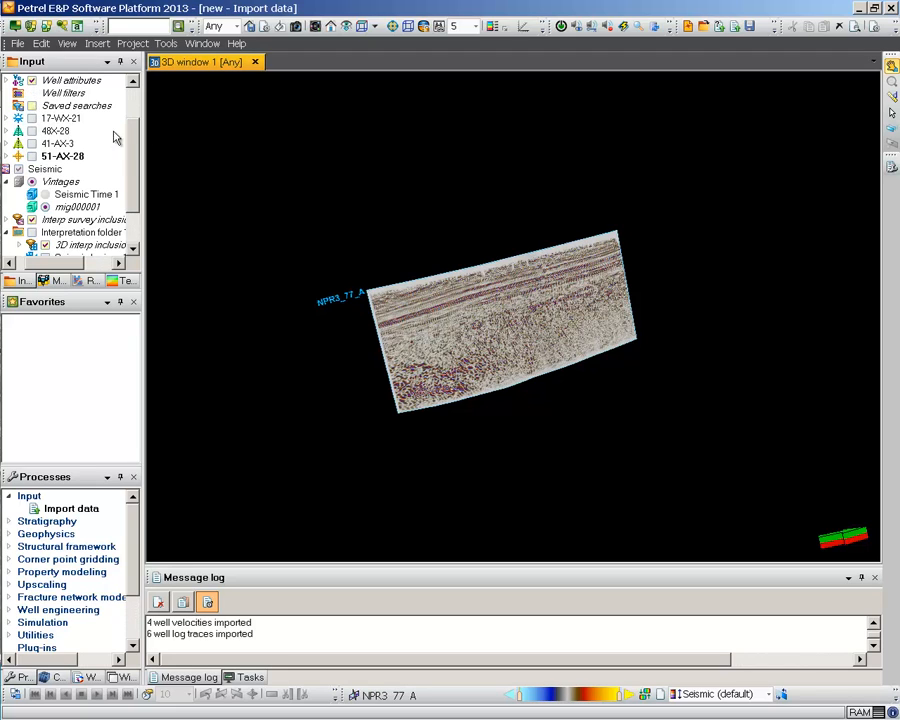
{"action": "scroll", "coordinate": [92, 84], "scroll_direction": "up", "scroll_amount": 2}
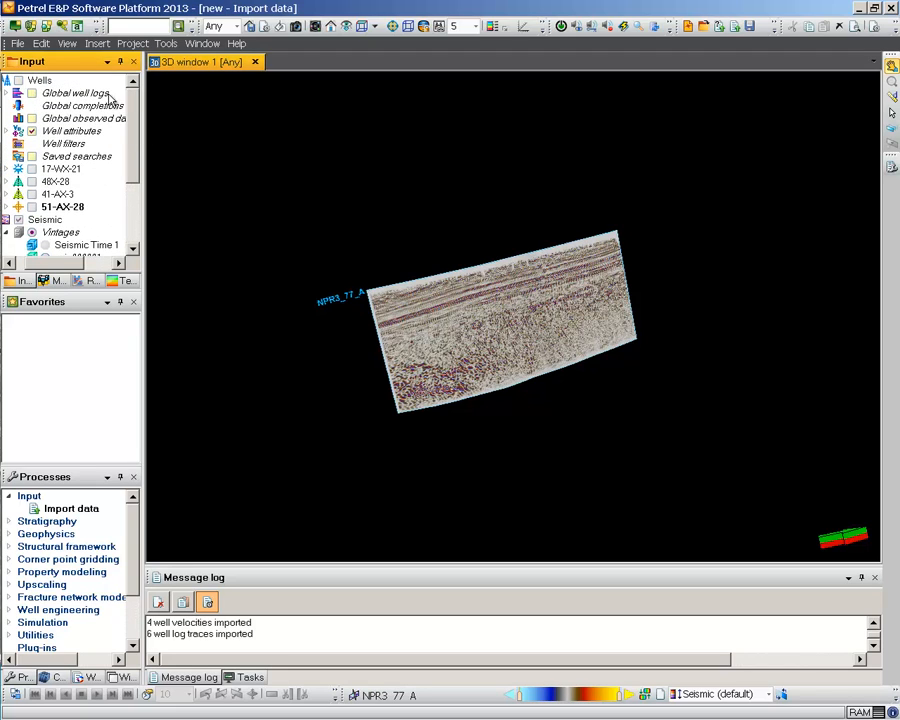
{"action": "left_click", "coordinate": [19, 80]}
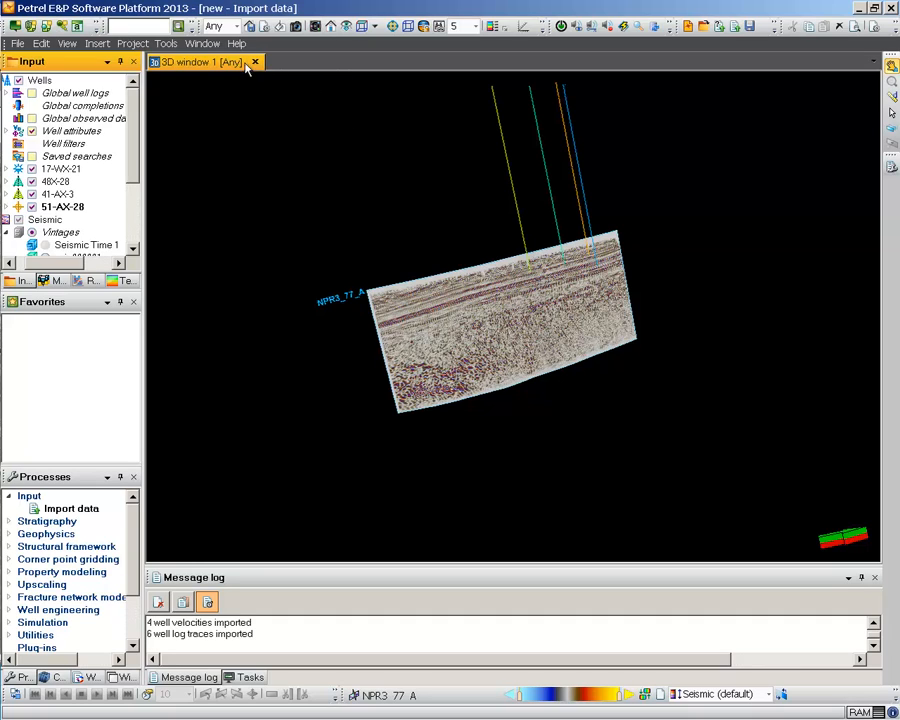
Set the 3D window's domain to TWT and view the wells up close against the seismic section.
{"action": "left_click", "coordinate": [236, 26]}
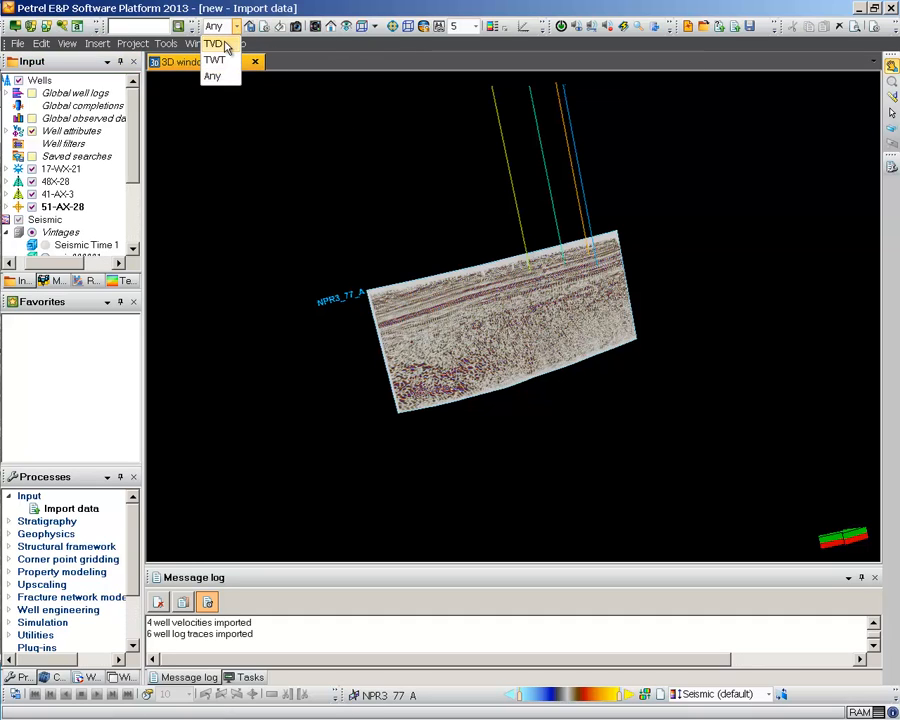
{"action": "left_click", "coordinate": [227, 60]}
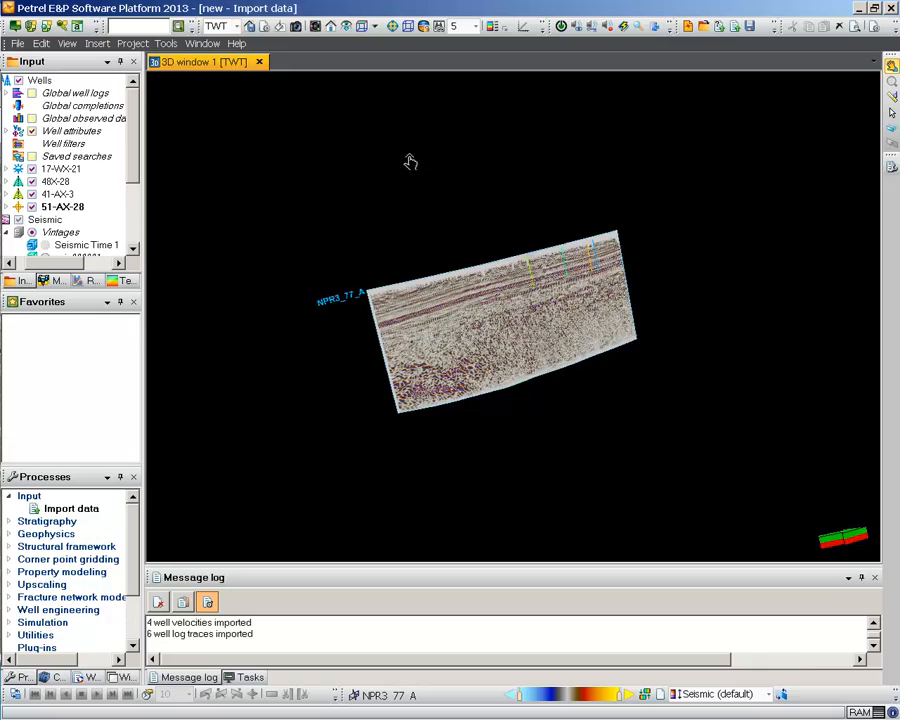
{"action": "left_click_drag", "start_coordinate": [411, 201], "coordinate": [517, 269]}
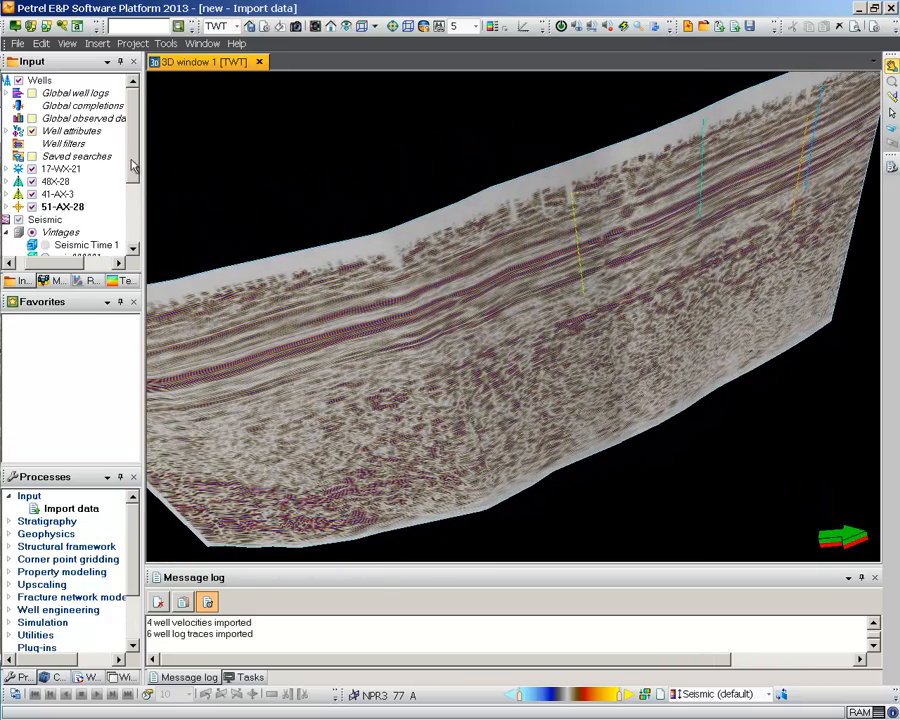
Display the GR, DT, ILD and SP global well logs along the wells in the 3D window.
{"action": "left_click_drag", "start_coordinate": [131, 161], "coordinate": [135, 121]}
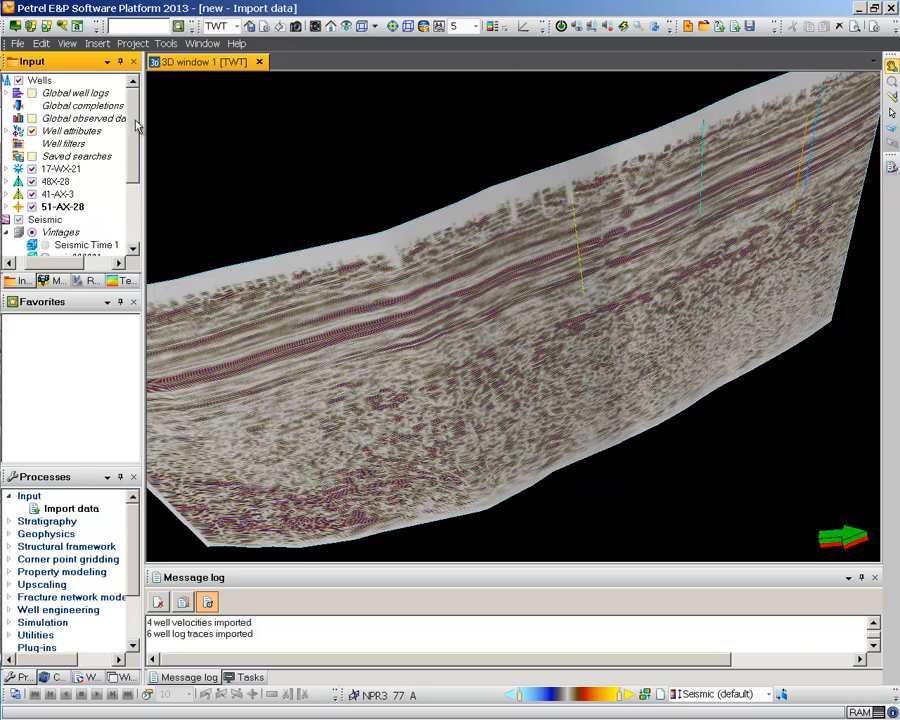
{"action": "left_click", "coordinate": [7, 93]}
{"action": "left_click", "coordinate": [45, 144]}
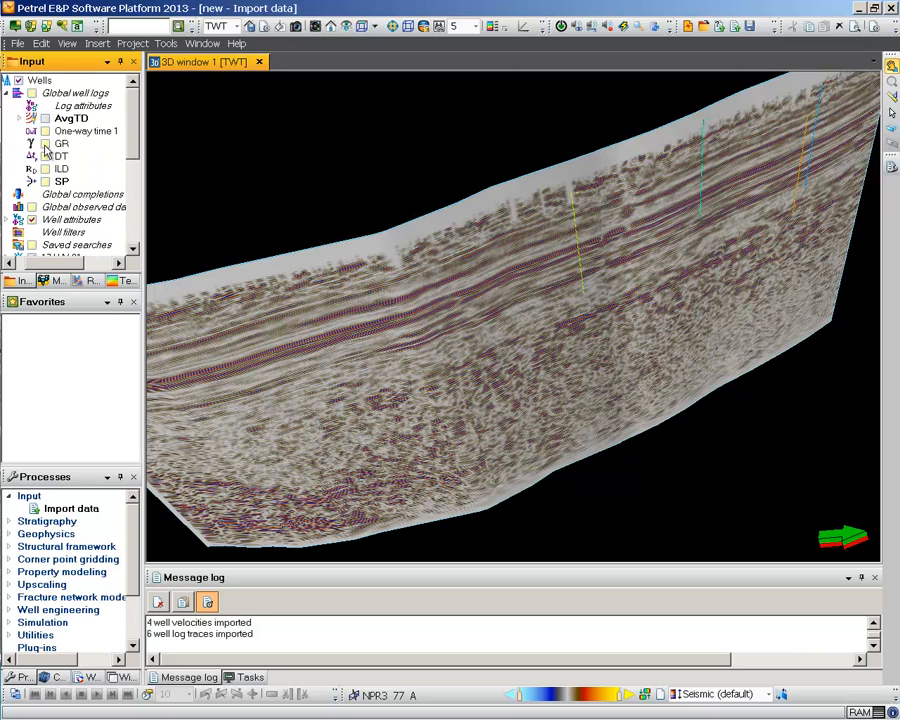
{"action": "left_click", "coordinate": [45, 157]}
{"action": "left_click", "coordinate": [45, 169]}
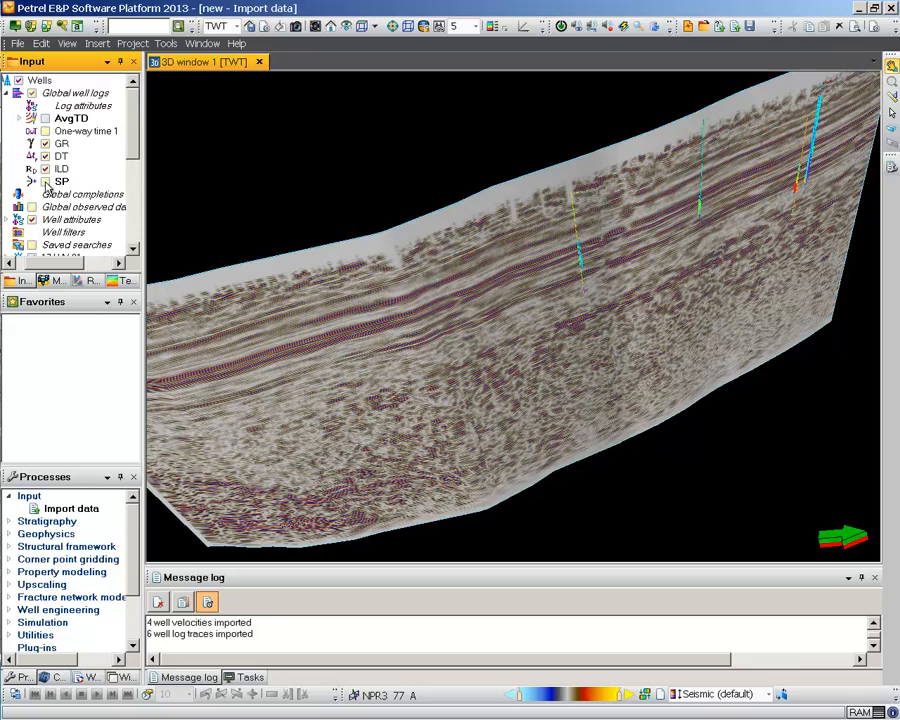
{"action": "left_click", "coordinate": [46, 183]}
{"action": "scroll", "coordinate": [642, 179], "scroll_direction": "up", "scroll_amount": 5}
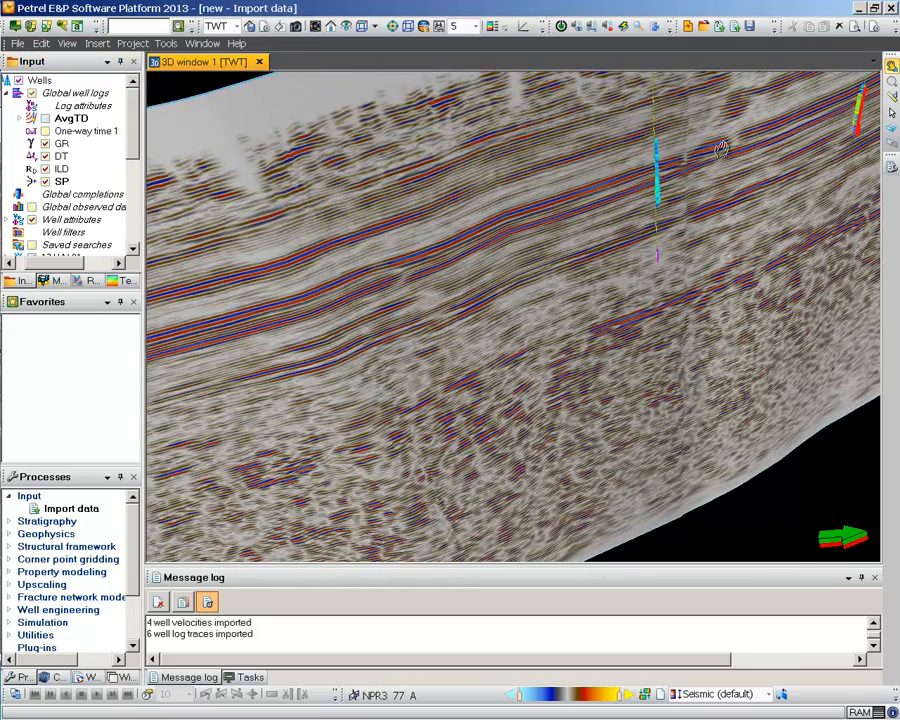
Switch from Petrel back to the OpenSpirit Enterprise Search page, moving the Petrel and WebLog Viewer windows out of its way.
{"action": "left_click_drag", "start_coordinate": [720, 148], "coordinate": [511, 234]}
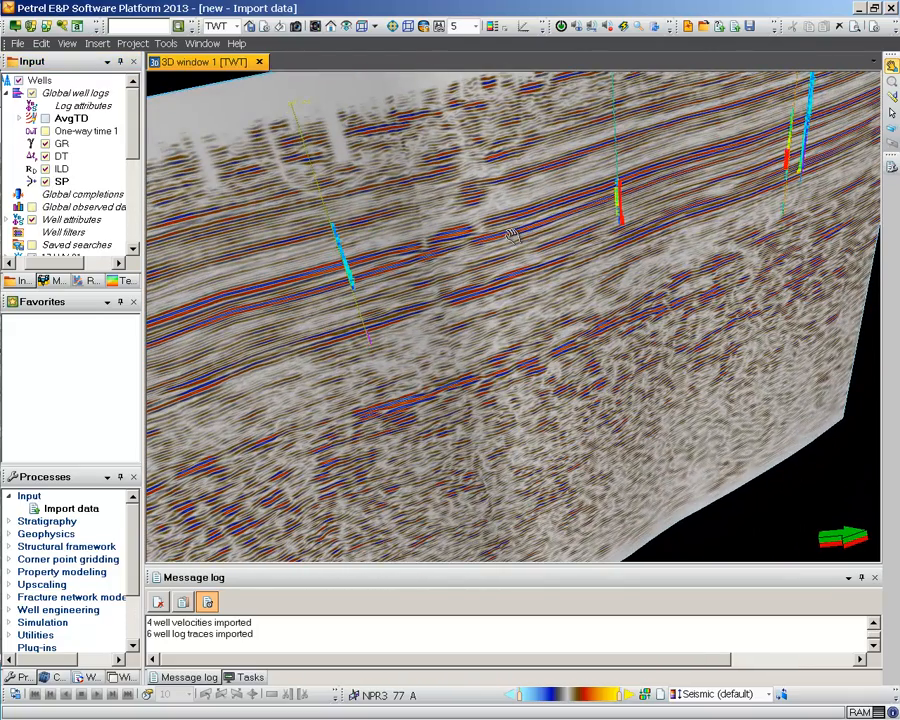
{"action": "left_click_drag", "start_coordinate": [297, 10], "coordinate": [445, 238]}
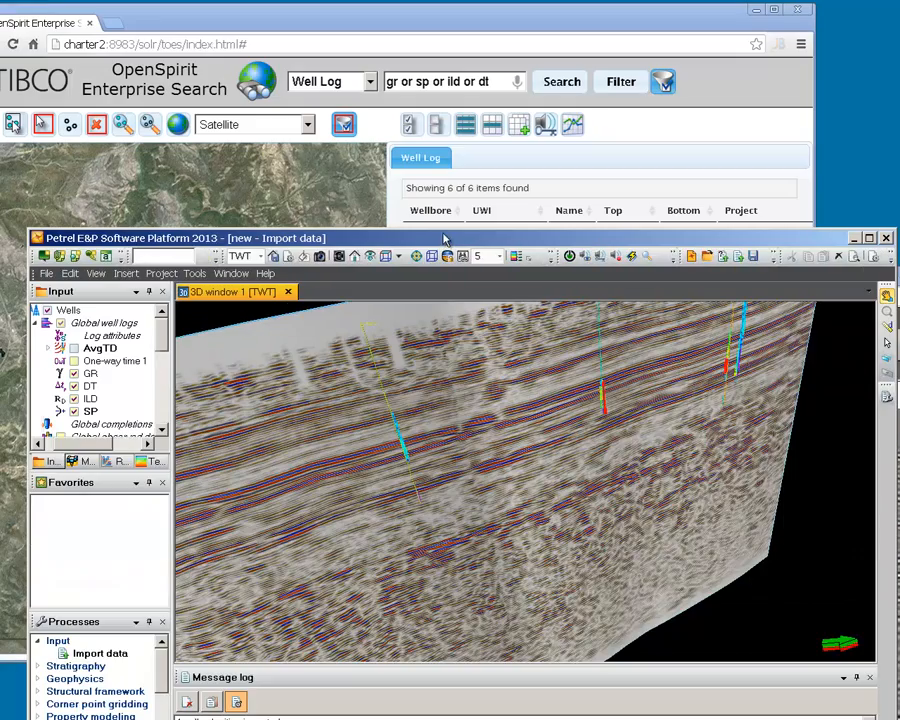
{"action": "left_click", "coordinate": [447, 27]}
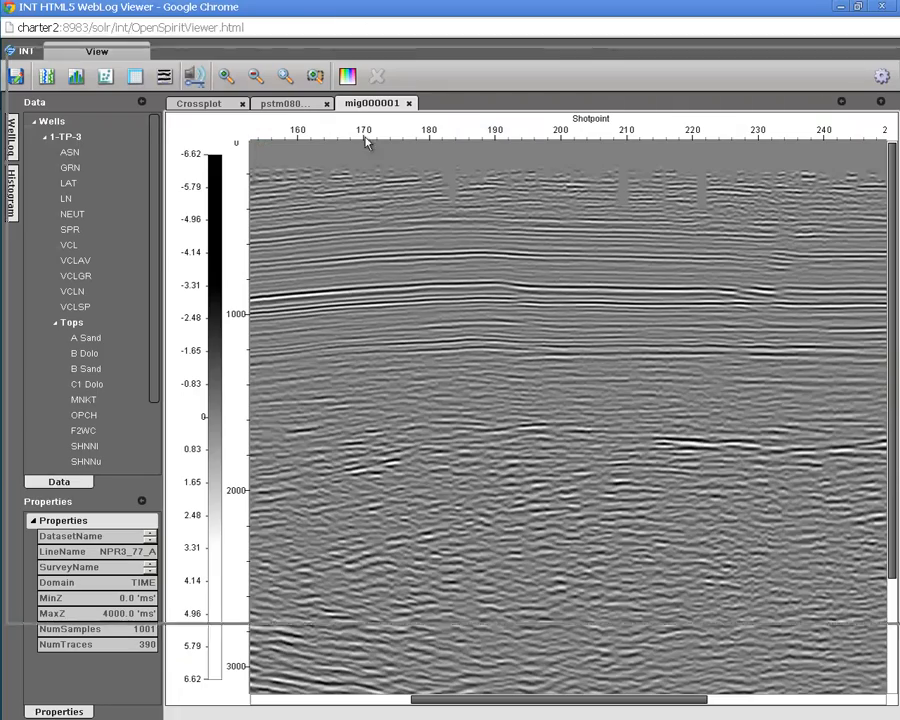
{"action": "left_click_drag", "start_coordinate": [341, 14], "coordinate": [404, 275]}
Set the search data type to Document and turn off the map area filter to list all the documents.
{"action": "left_click", "coordinate": [428, 90]}
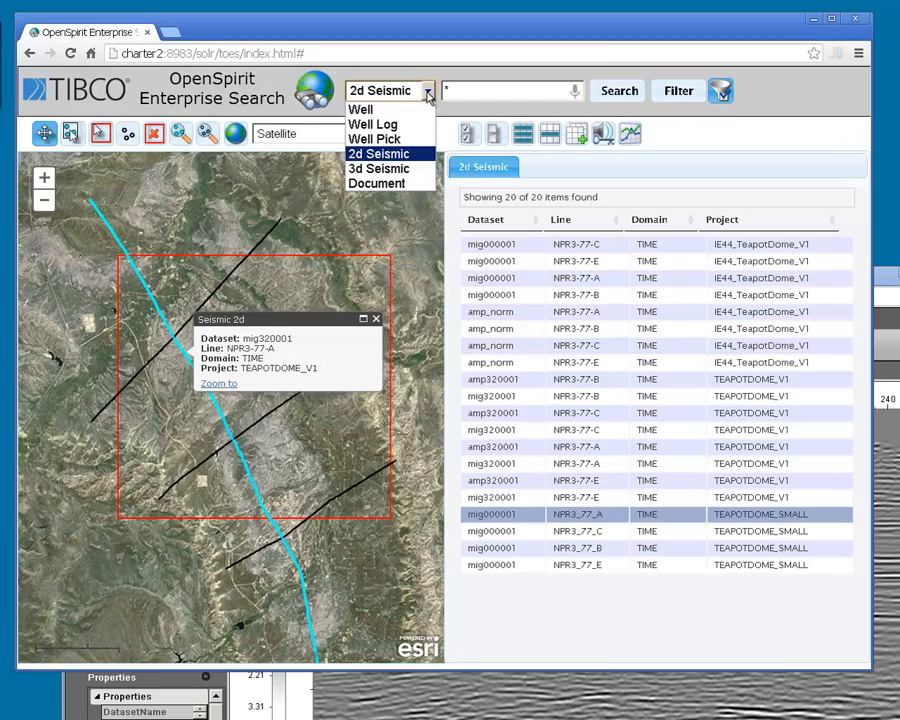
{"action": "left_click", "coordinate": [403, 184]}
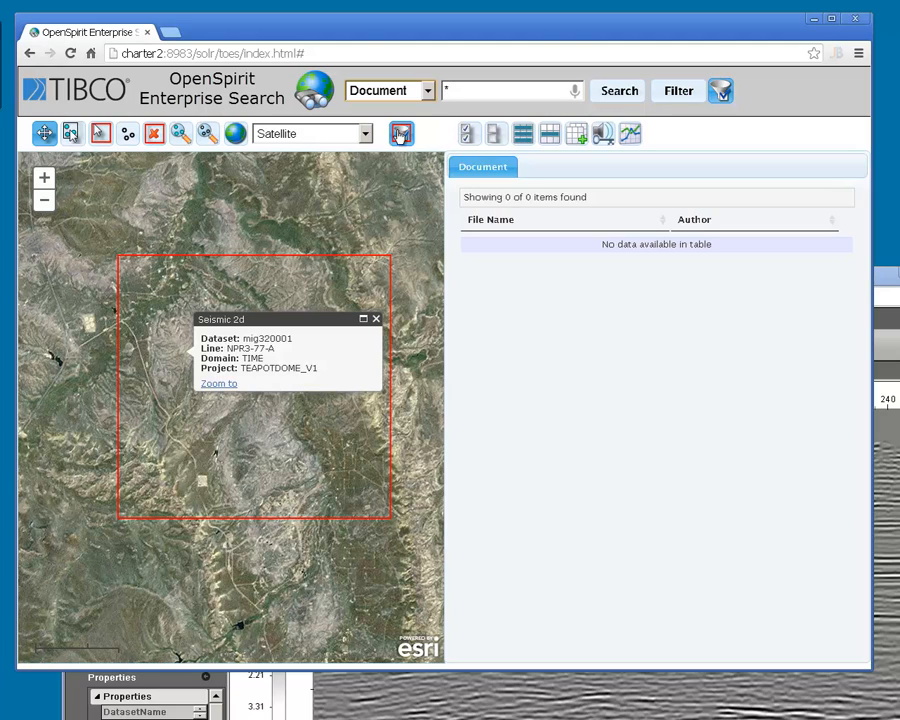
{"action": "left_click", "coordinate": [400, 134]}
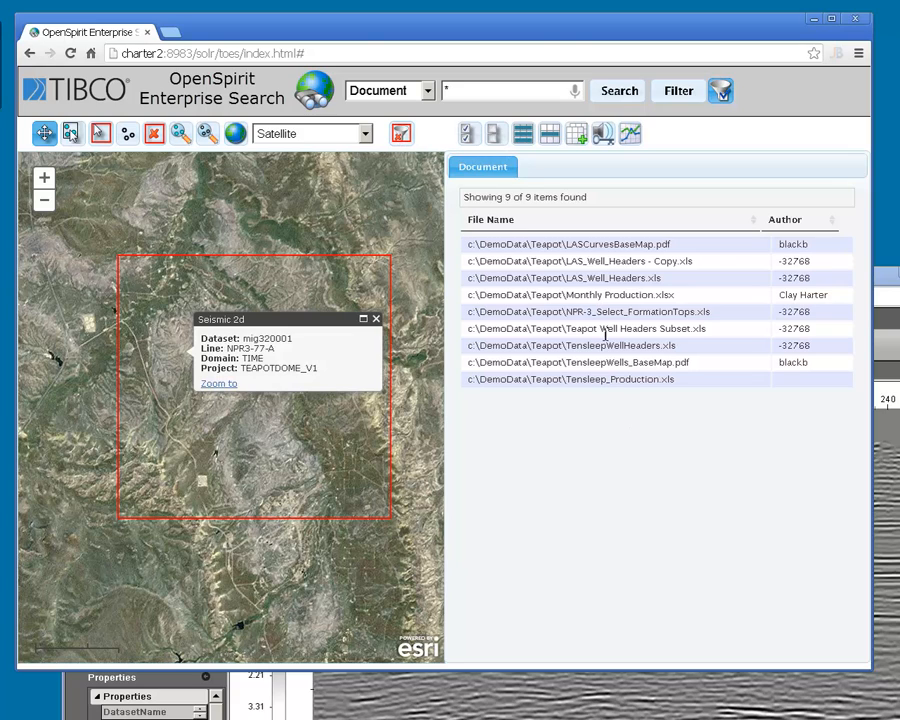